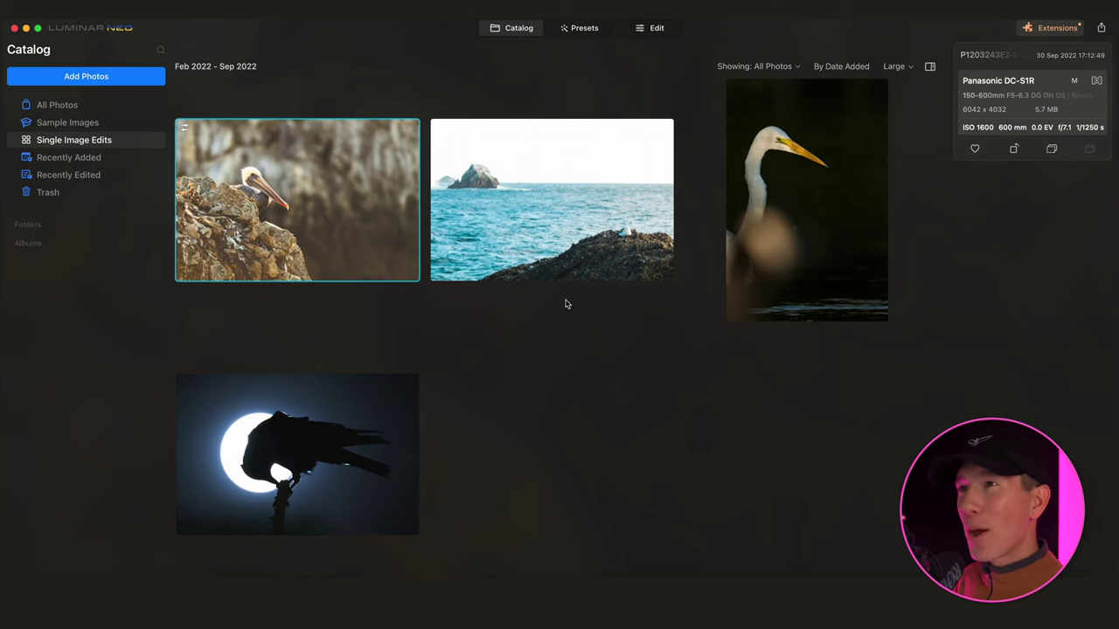
Open the pelican photo in the Edit workspace and scroll the Tools panel to the Creative section
double_click(302, 206)
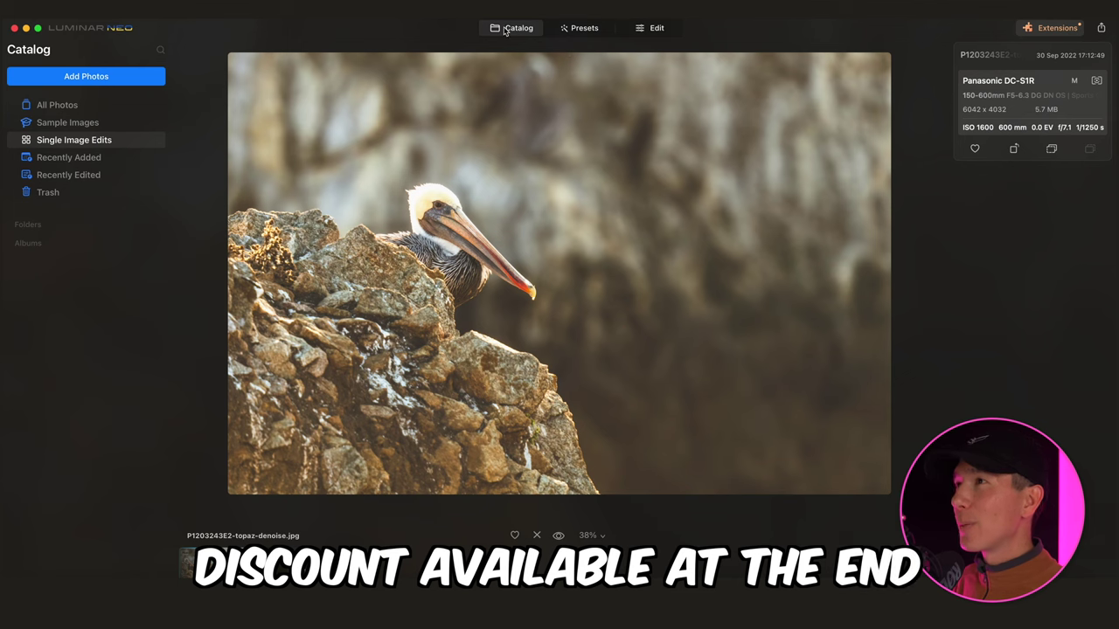
click(638, 29)
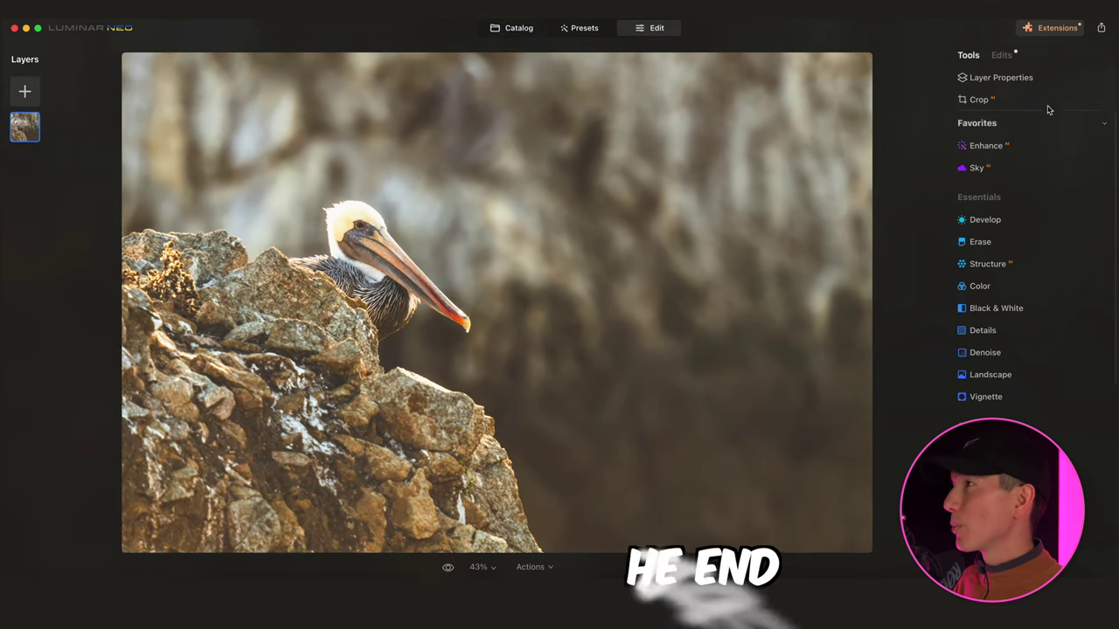
scroll(1008, 362, down, 6)
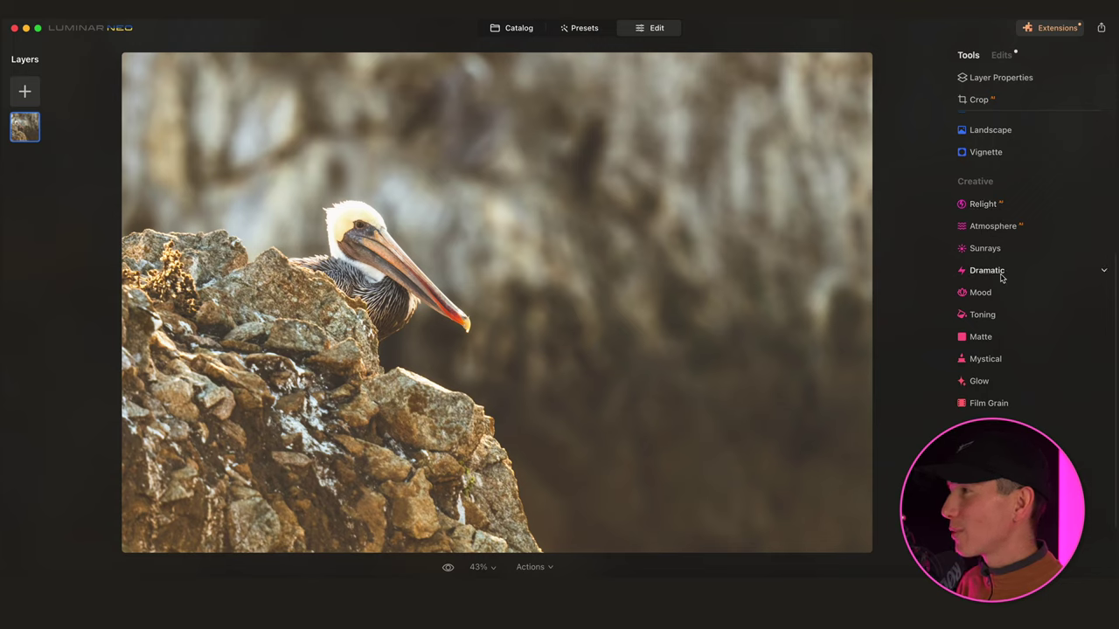
scroll(997, 289, down, 3)
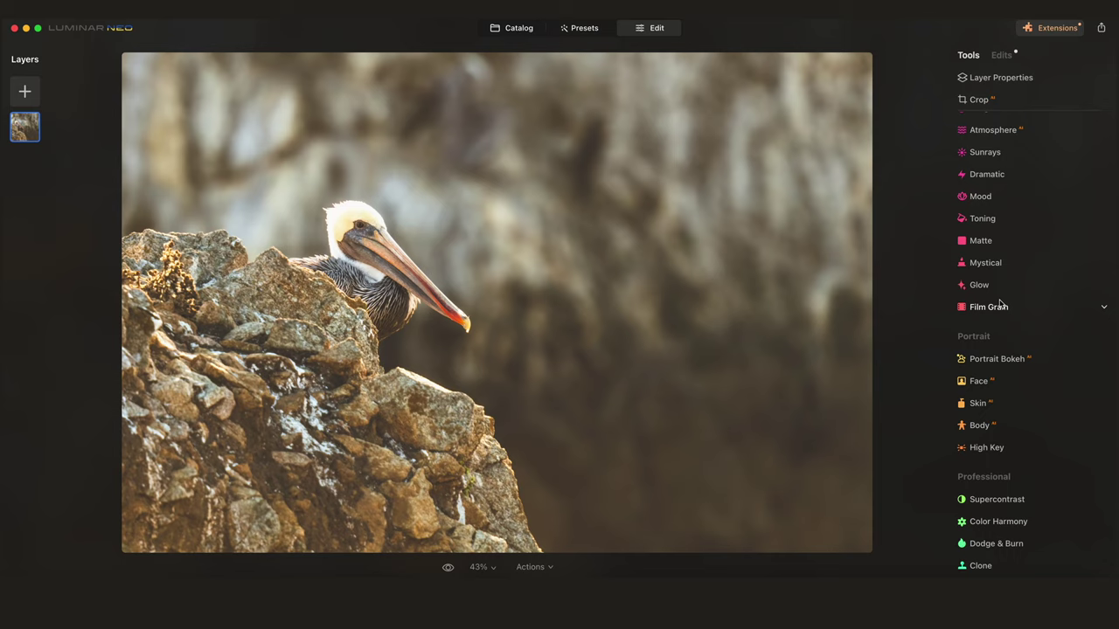
scroll(992, 174, up, 9)
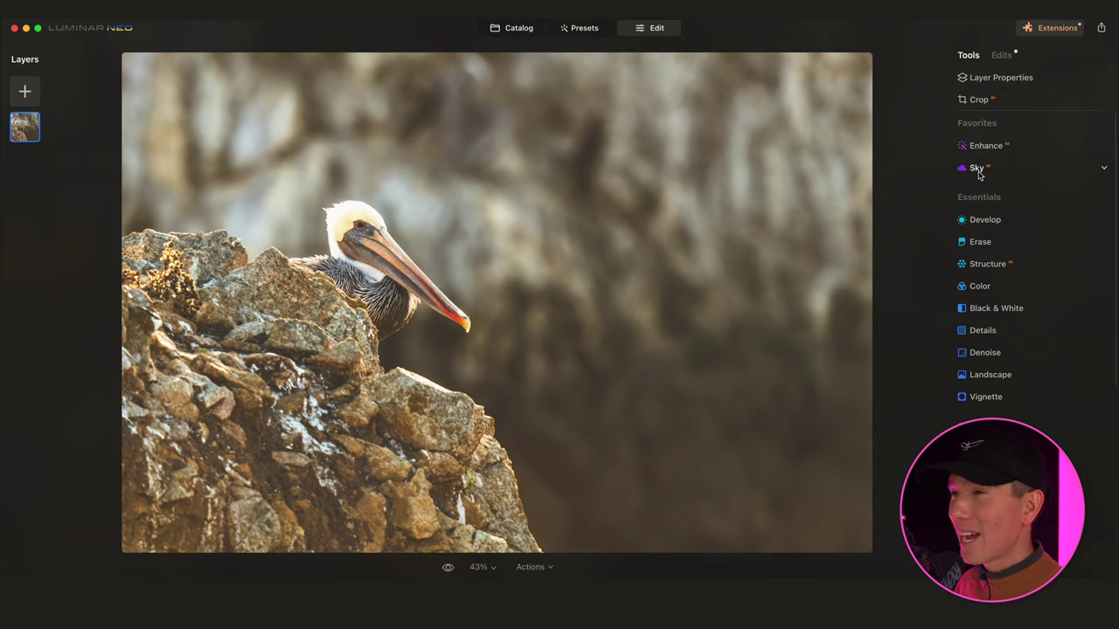
scroll(1012, 229, down, 8)
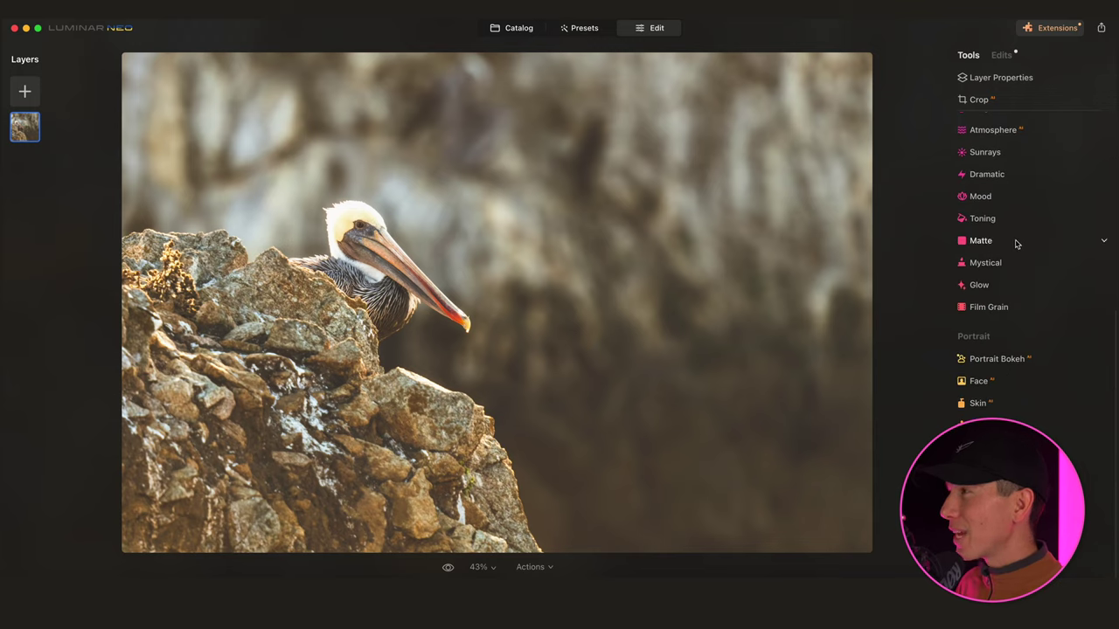
scroll(1016, 244, up, 4)
Raise Relight Brightness Near to 57, comparing before and after with Relight toggled off and on
click(983, 236)
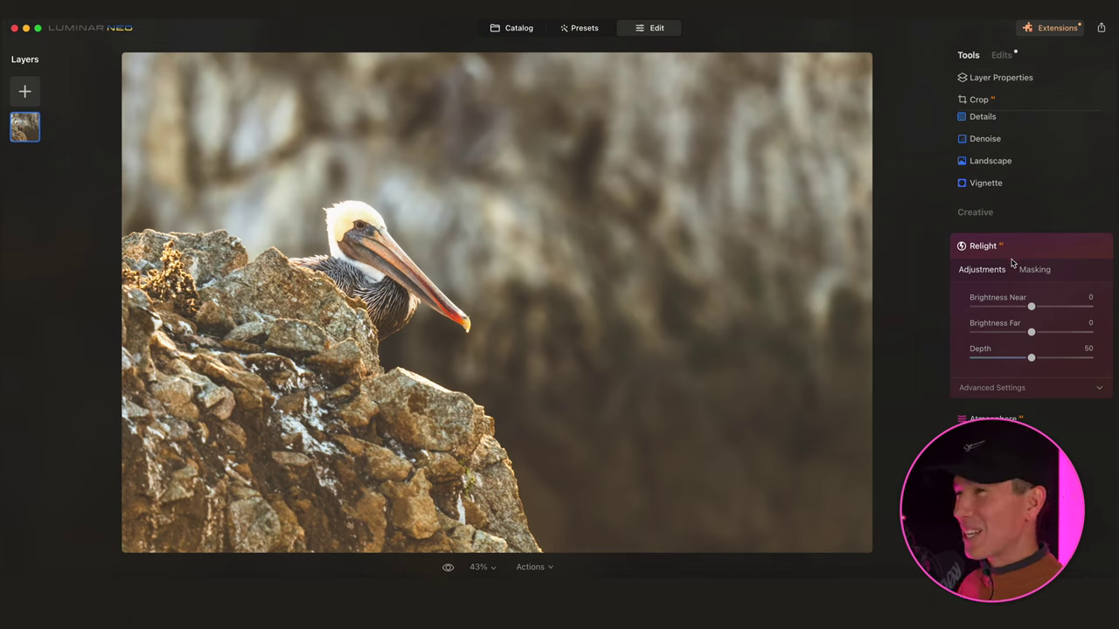
mouse_move(1029, 308)
mouse_down()
mouse_move(1006, 308)
mouse_move(1044, 308)
mouse_up()
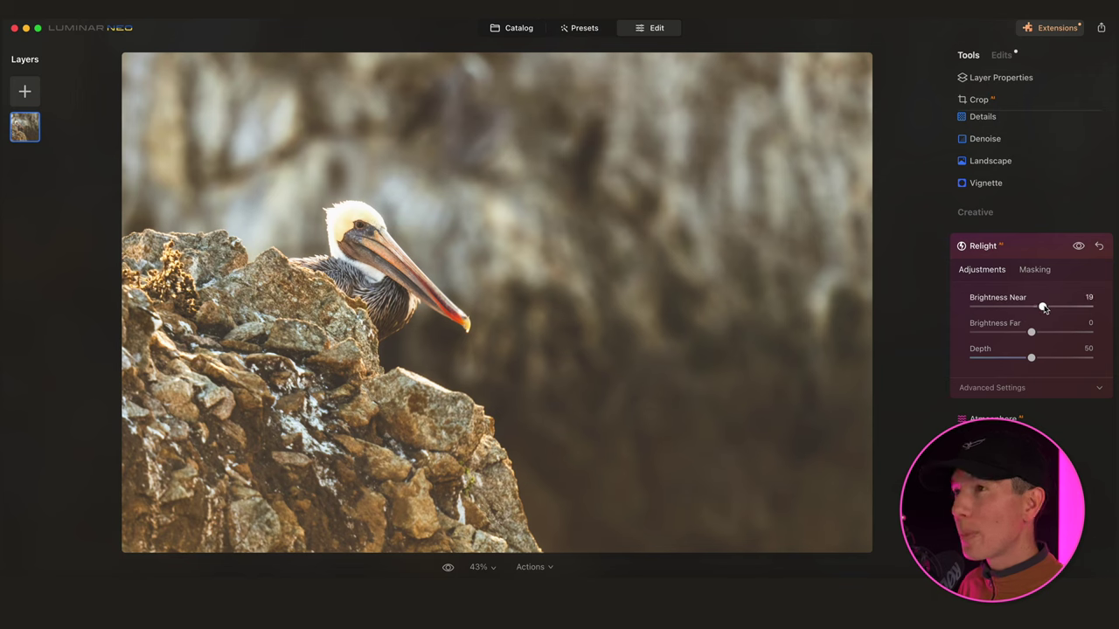
drag(1059, 310, 1070, 311)
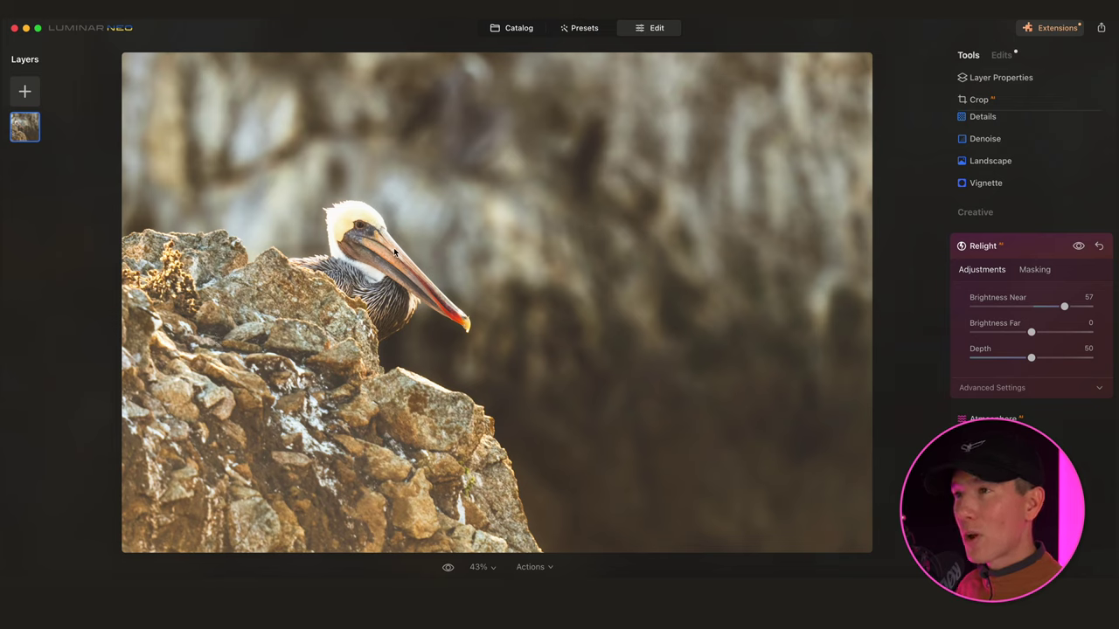
click(1079, 247)
click(1079, 247)
click(1080, 247)
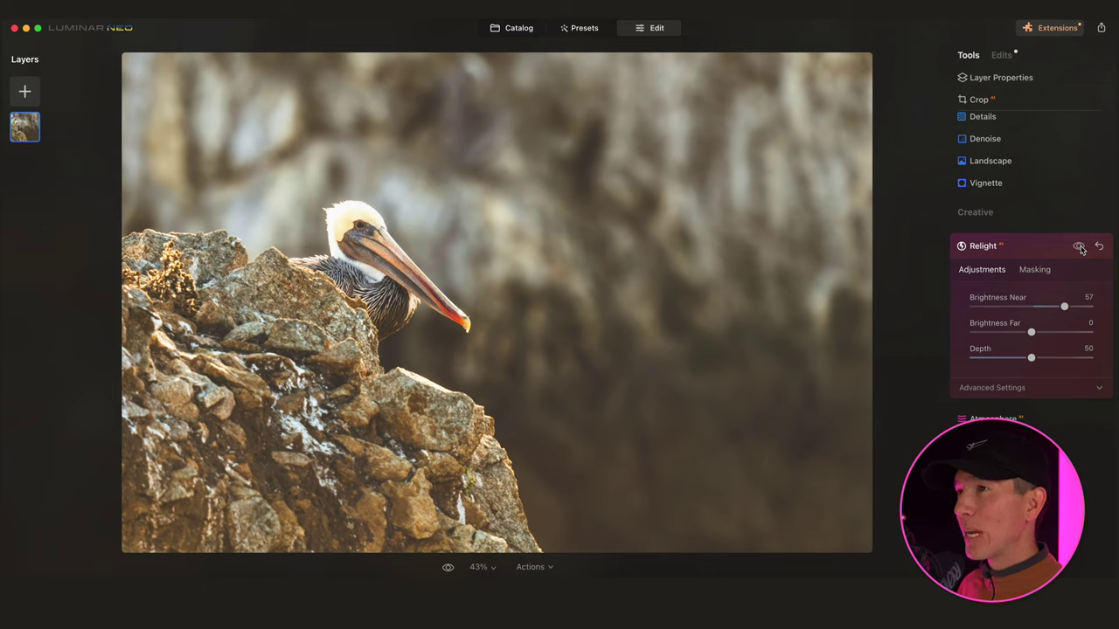
click(1079, 247)
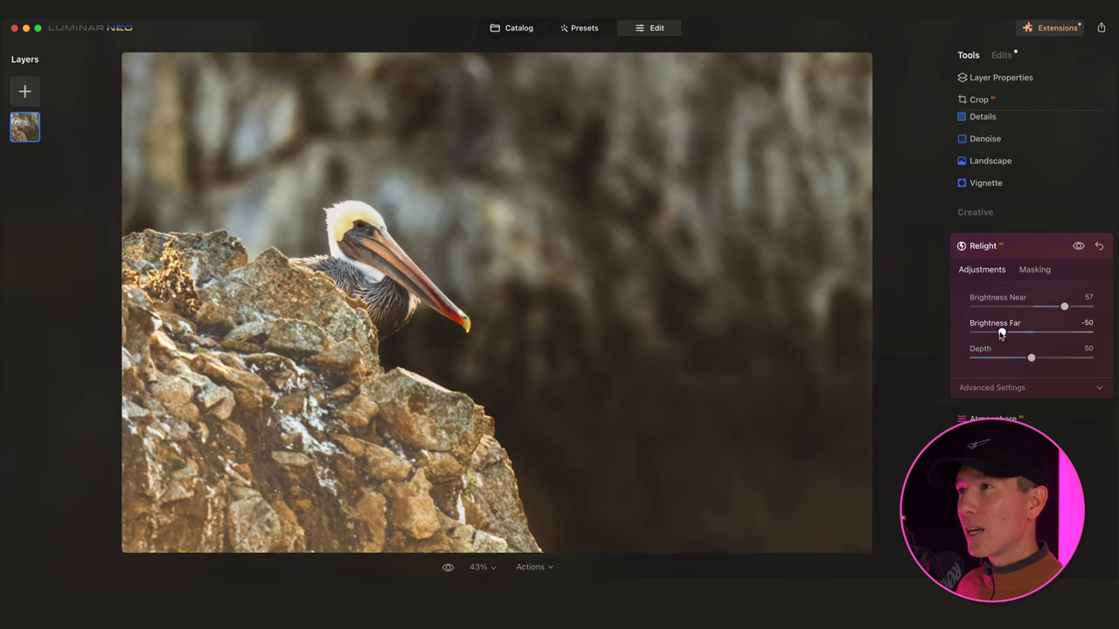
Set Relight Brightness Far to -6 and Depth to 45
drag(1002, 333, 1026, 335)
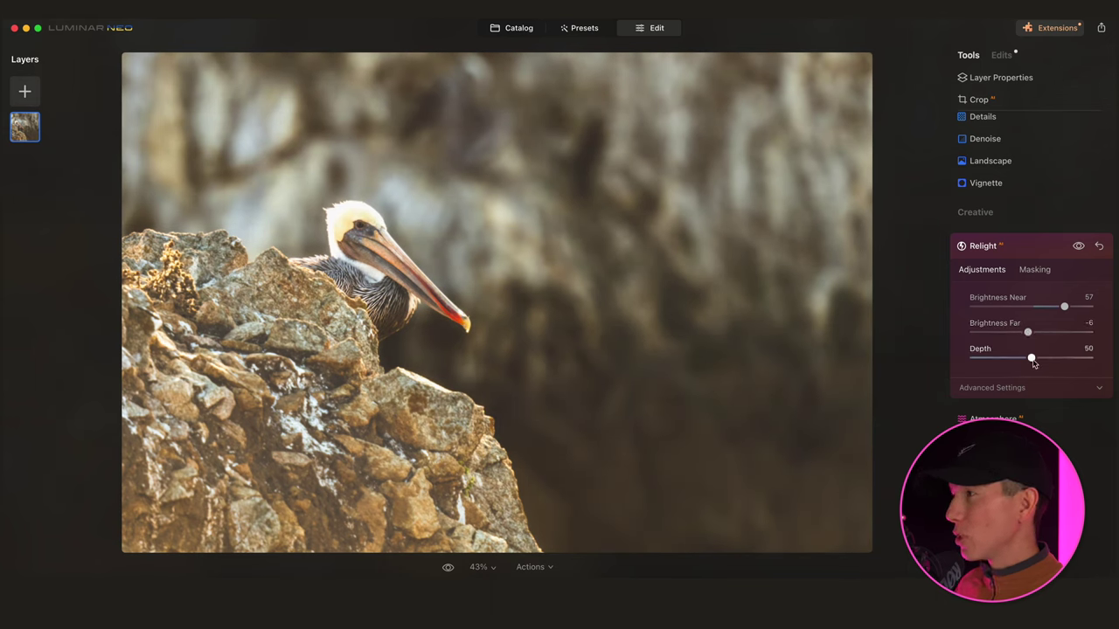
mouse_move(1030, 357)
mouse_down()
mouse_move(995, 360)
mouse_move(1060, 362)
mouse_move(1025, 362)
mouse_up()
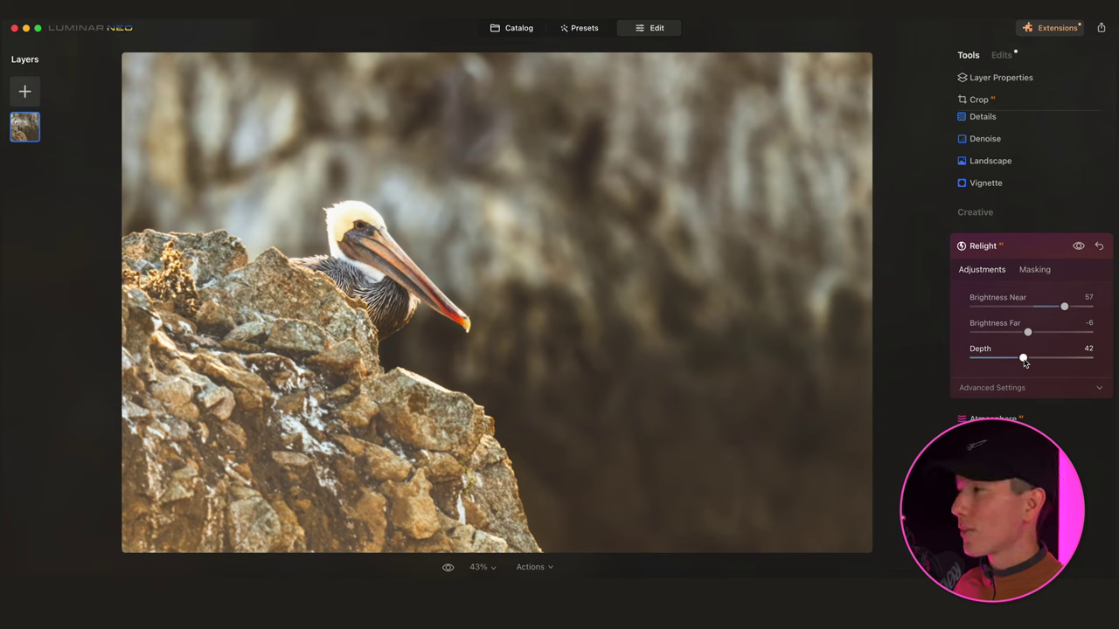
mouse_move(1025, 364)
mouse_down()
mouse_move(1035, 364)
mouse_move(1024, 361)
mouse_up()
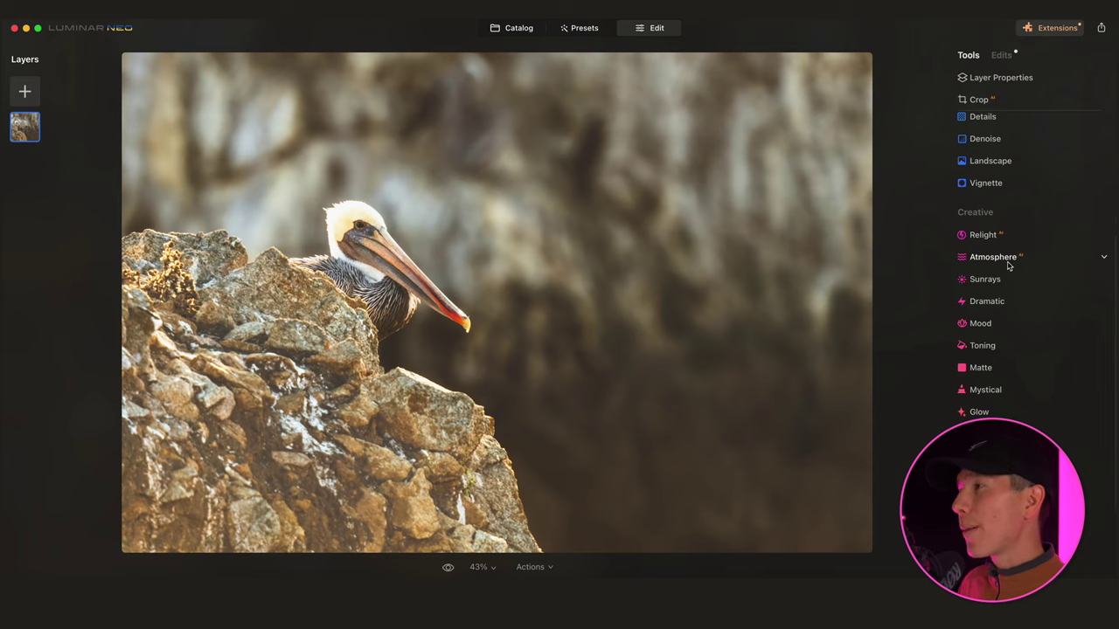
click(1007, 261)
click(1032, 323)
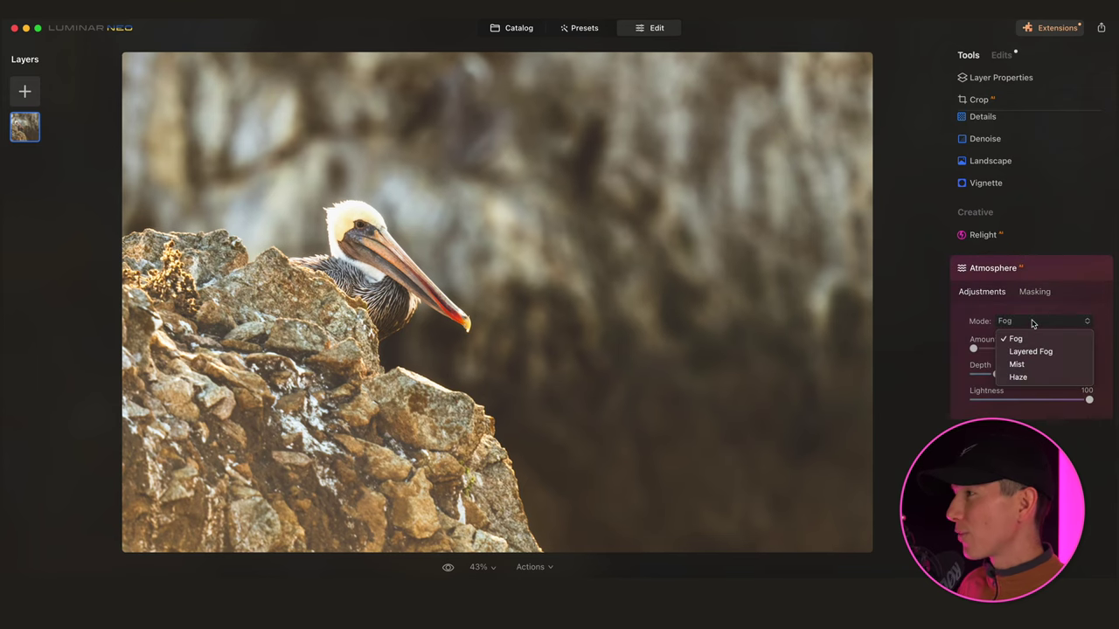
click(1018, 365)
click(1036, 321)
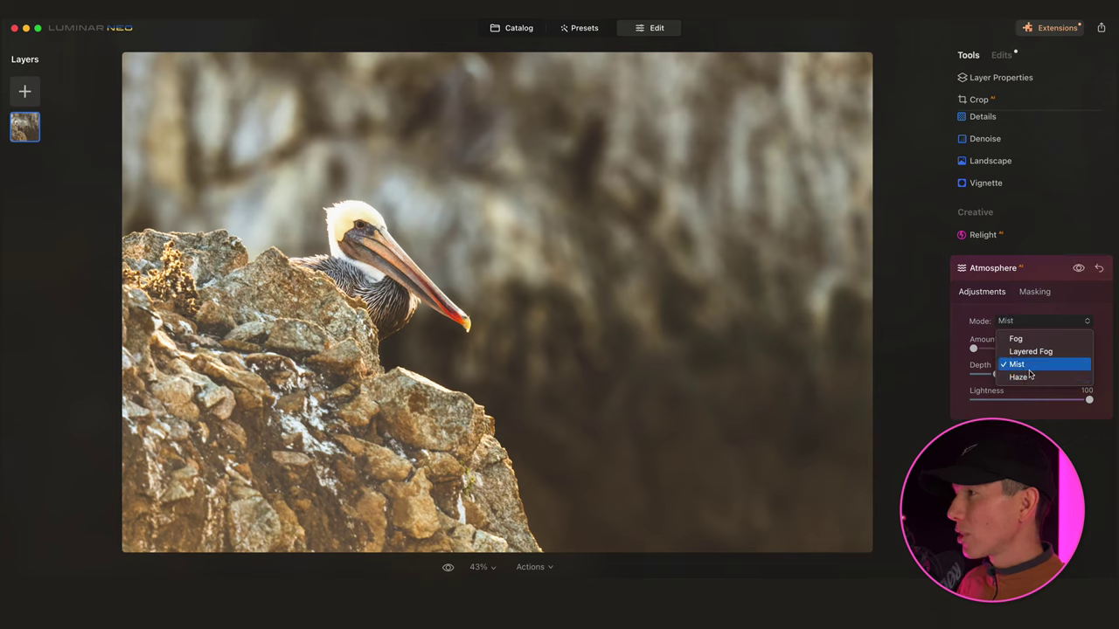
click(1023, 376)
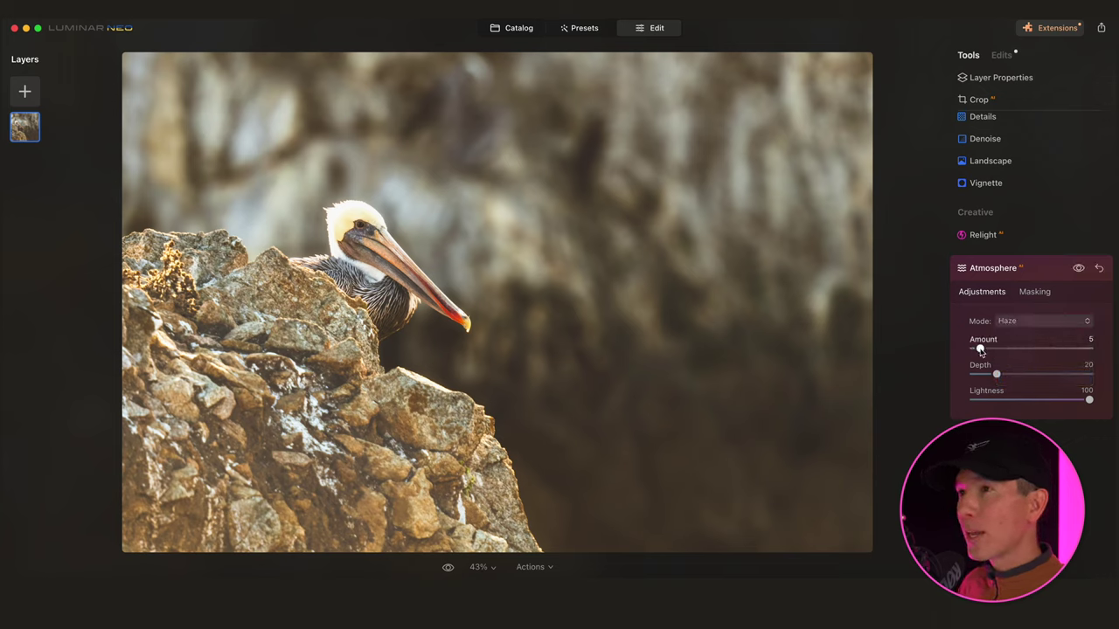
drag(980, 350, 1054, 353)
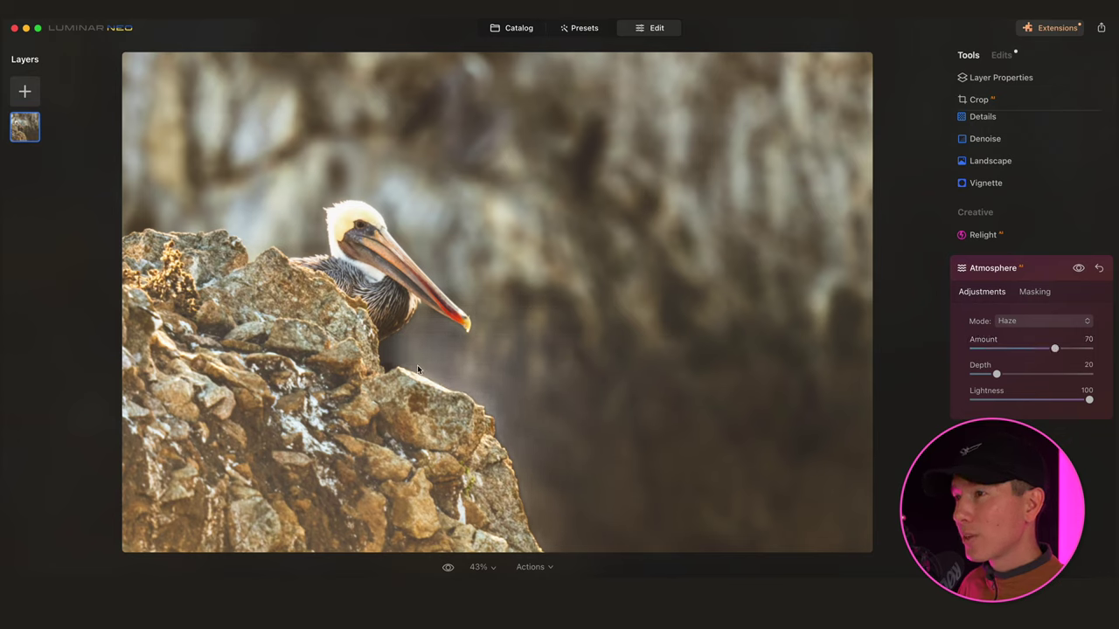
click(1036, 319)
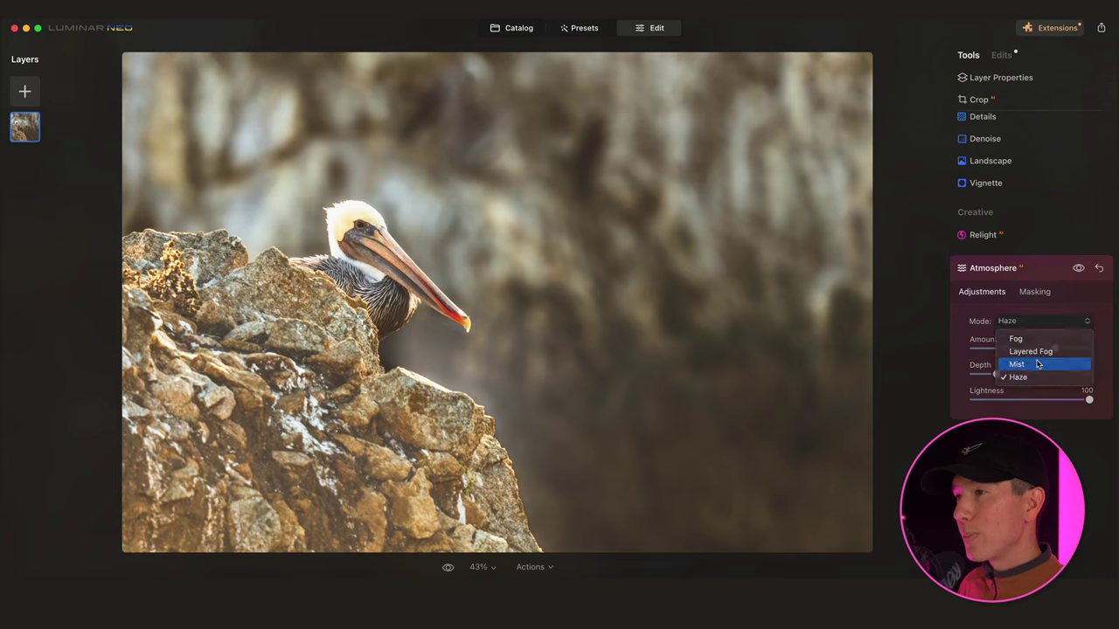
click(1037, 365)
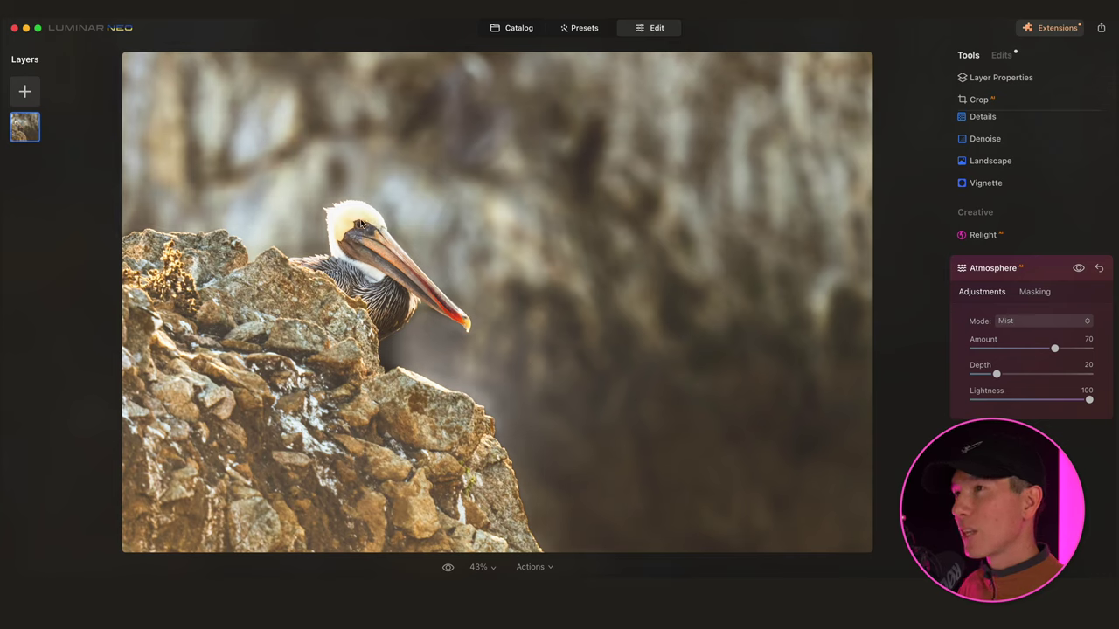
drag(1056, 350, 1043, 350)
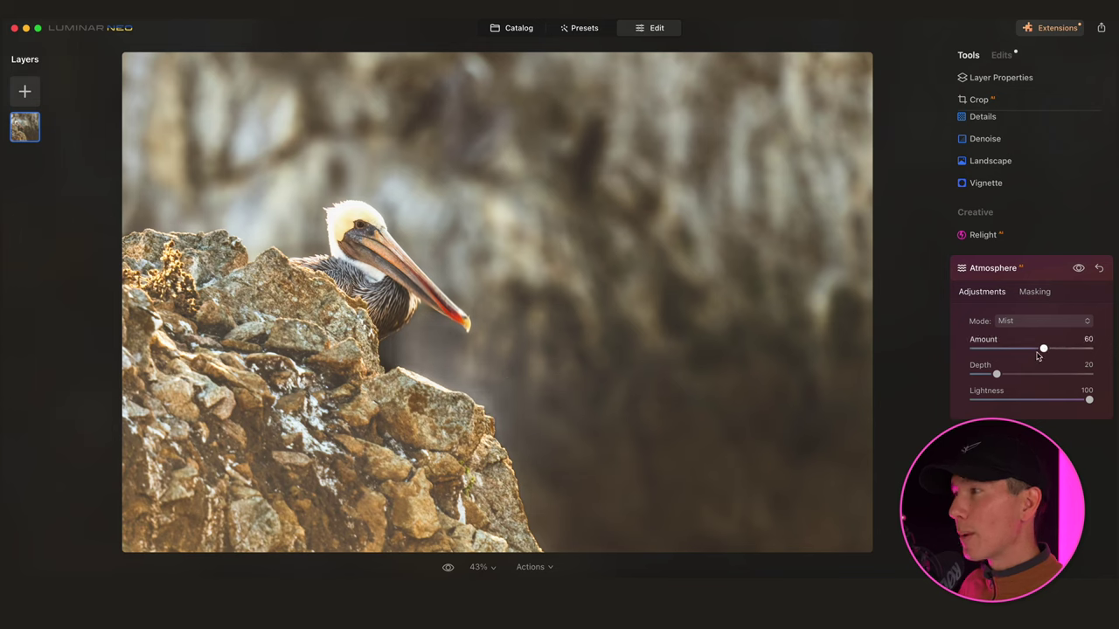
mouse_move(1084, 399)
mouse_down()
mouse_move(1014, 400)
mouse_move(1088, 400)
mouse_up()
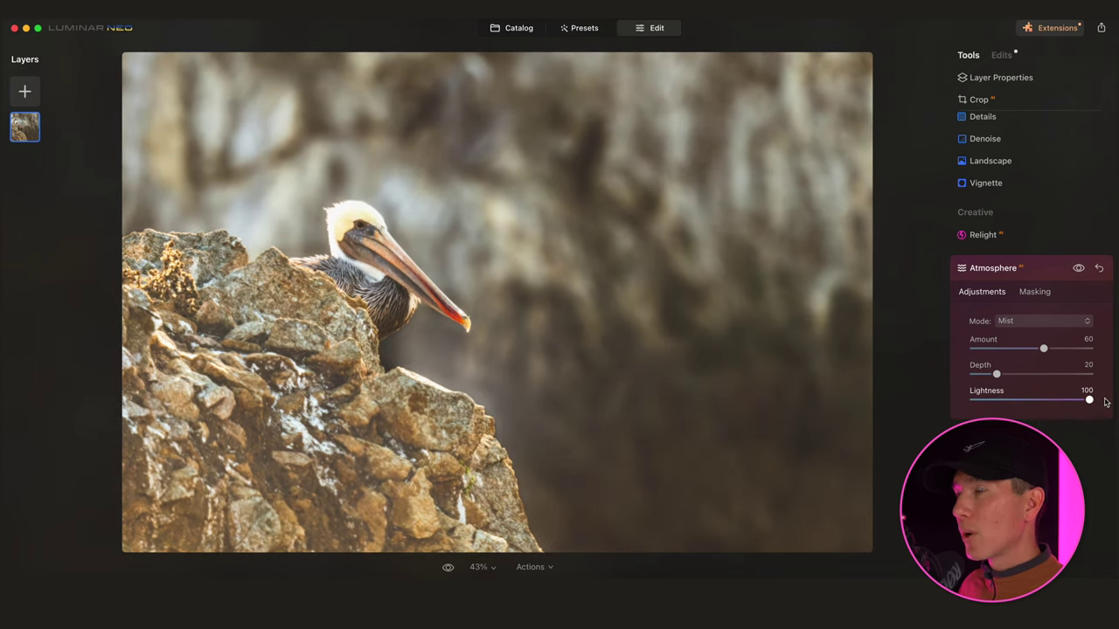
click(1098, 269)
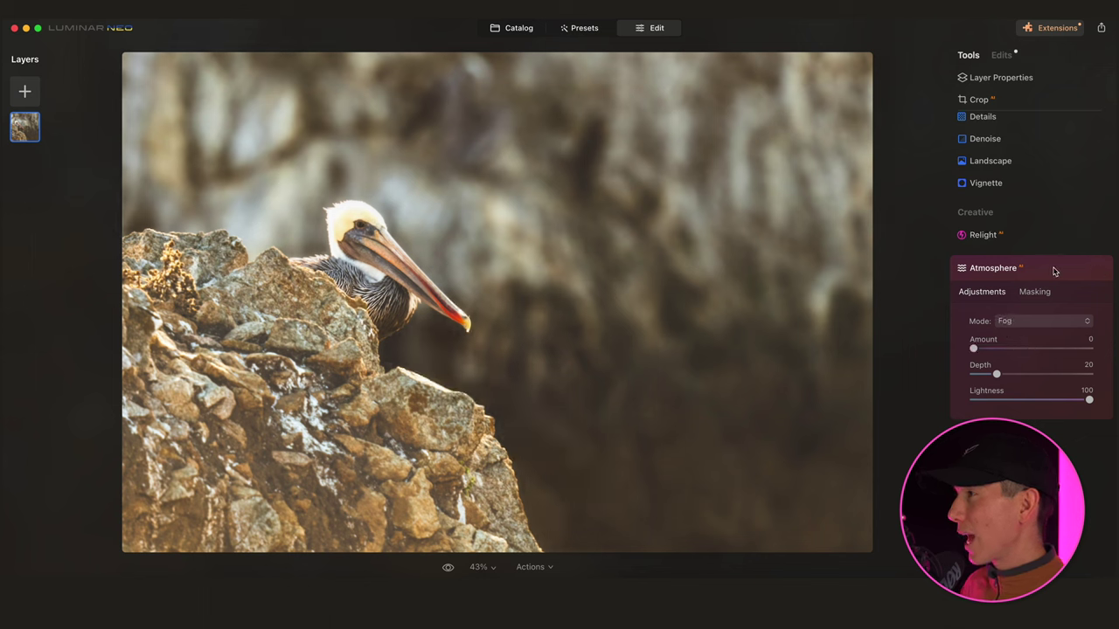
click(1054, 270)
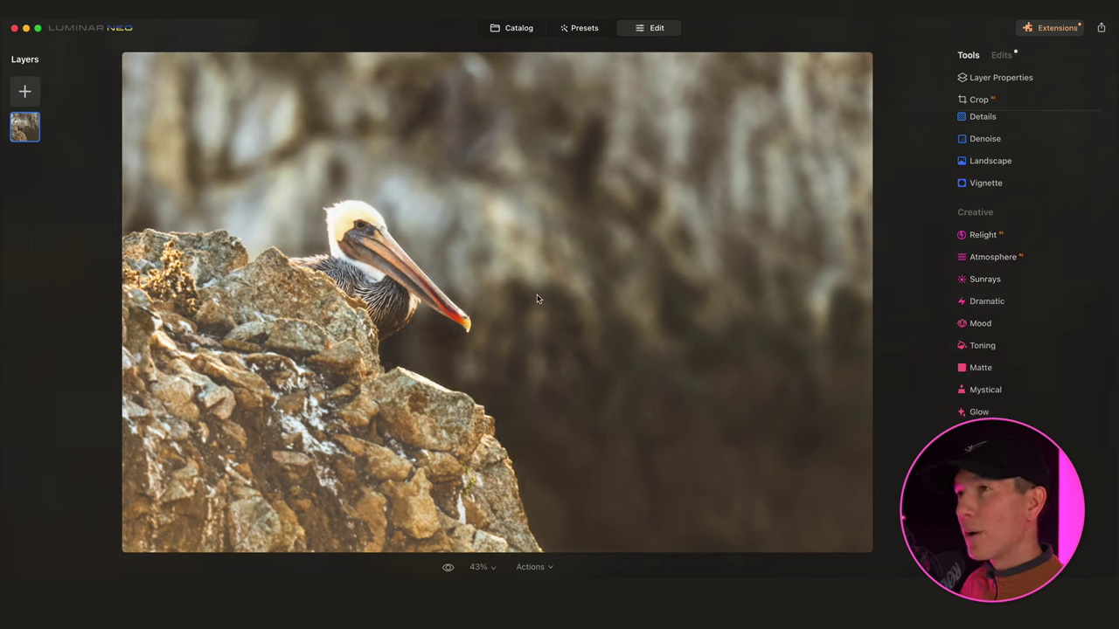
Apply a very light Dramatic effect at Amount 2 and collapse its panel
click(1024, 303)
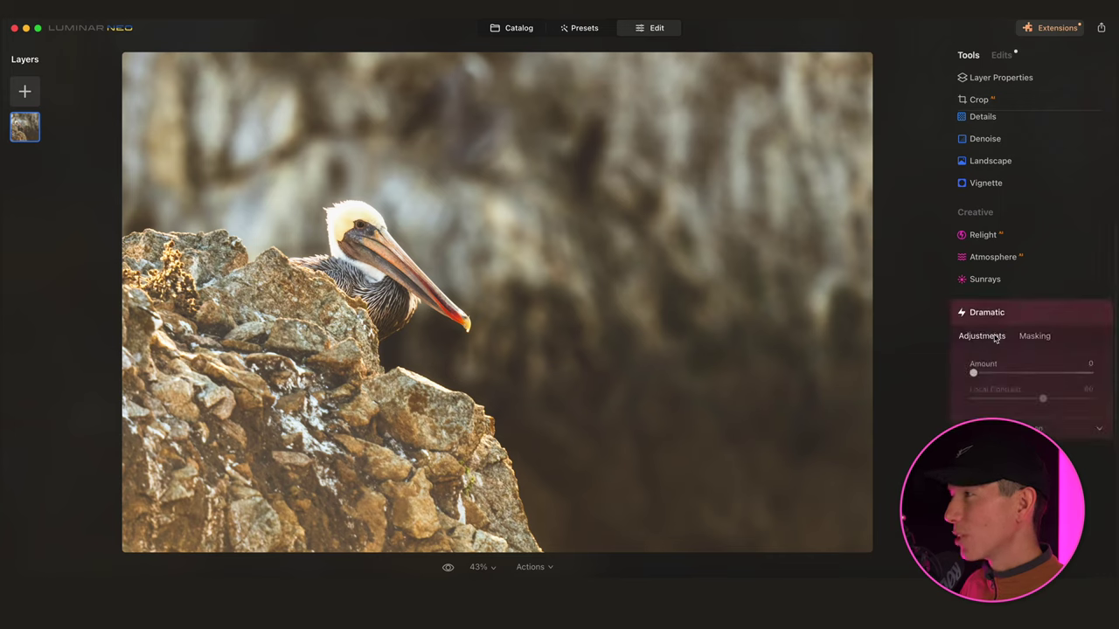
mouse_move(973, 375)
mouse_down()
mouse_move(1003, 376)
mouse_move(991, 376)
mouse_up()
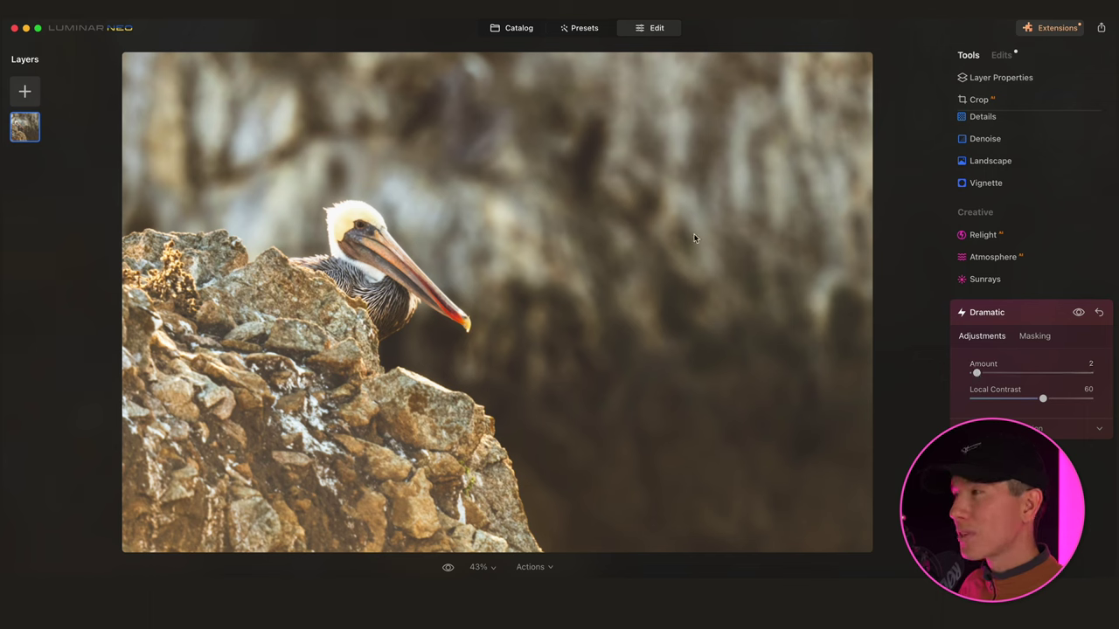
click(1033, 311)
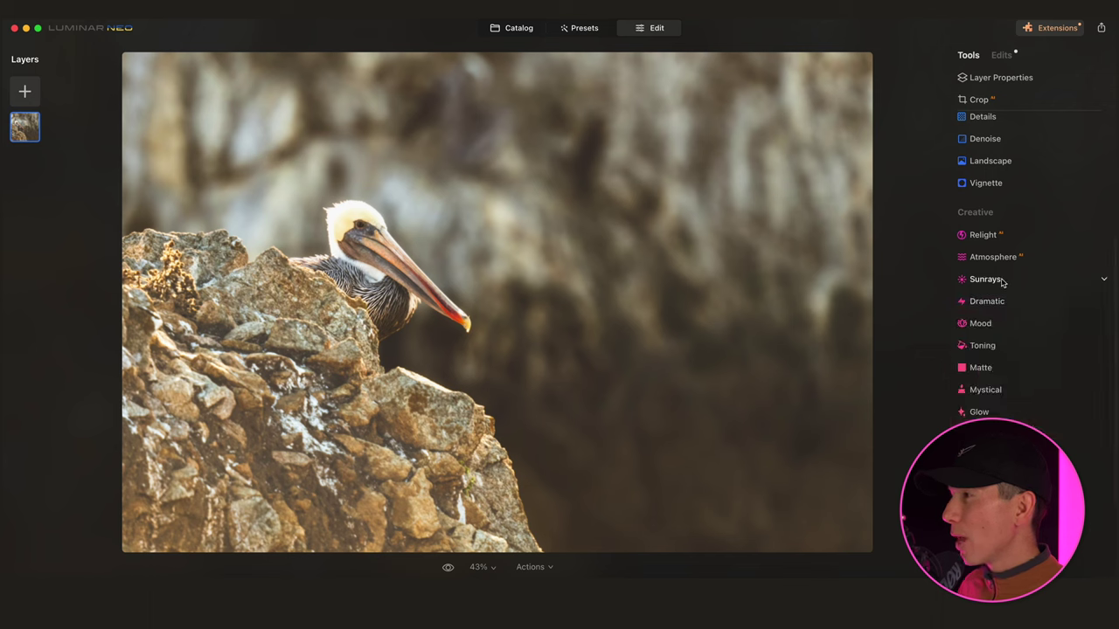
Place the Sunrays sun at the top-left corner and raise Amount to 48
click(1003, 281)
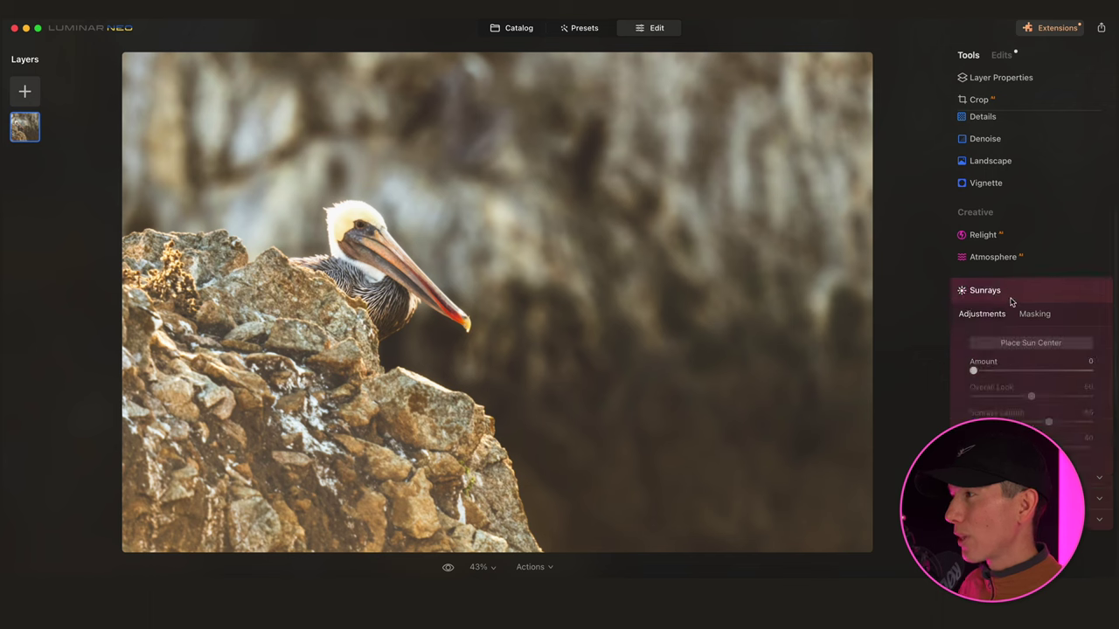
click(1024, 343)
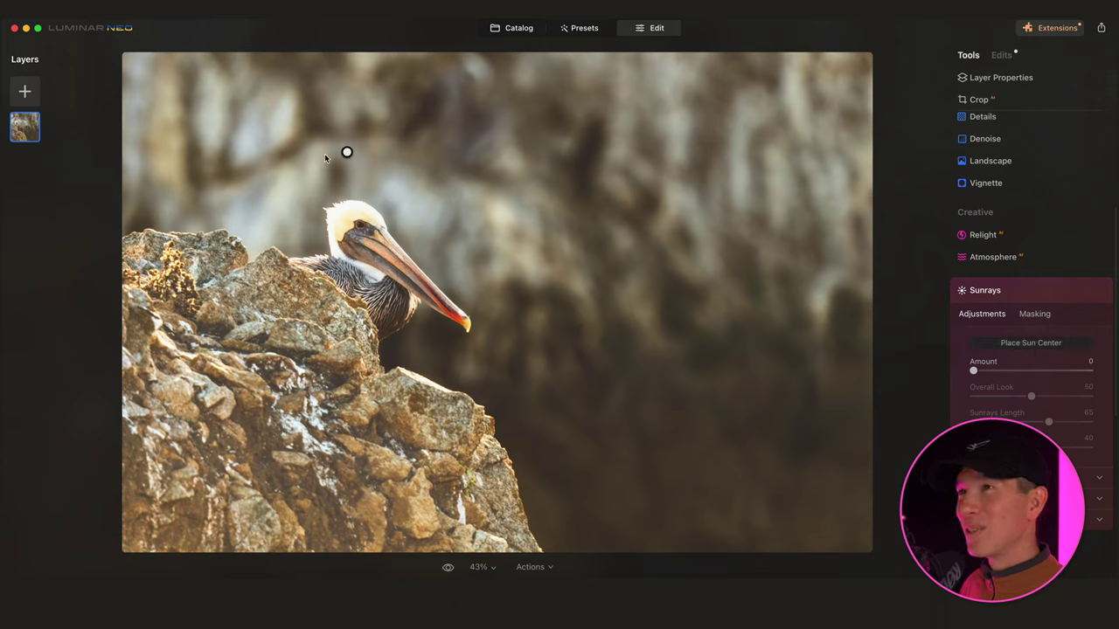
mouse_move(346, 152)
mouse_down()
mouse_move(149, 87)
mouse_move(108, 52)
mouse_up()
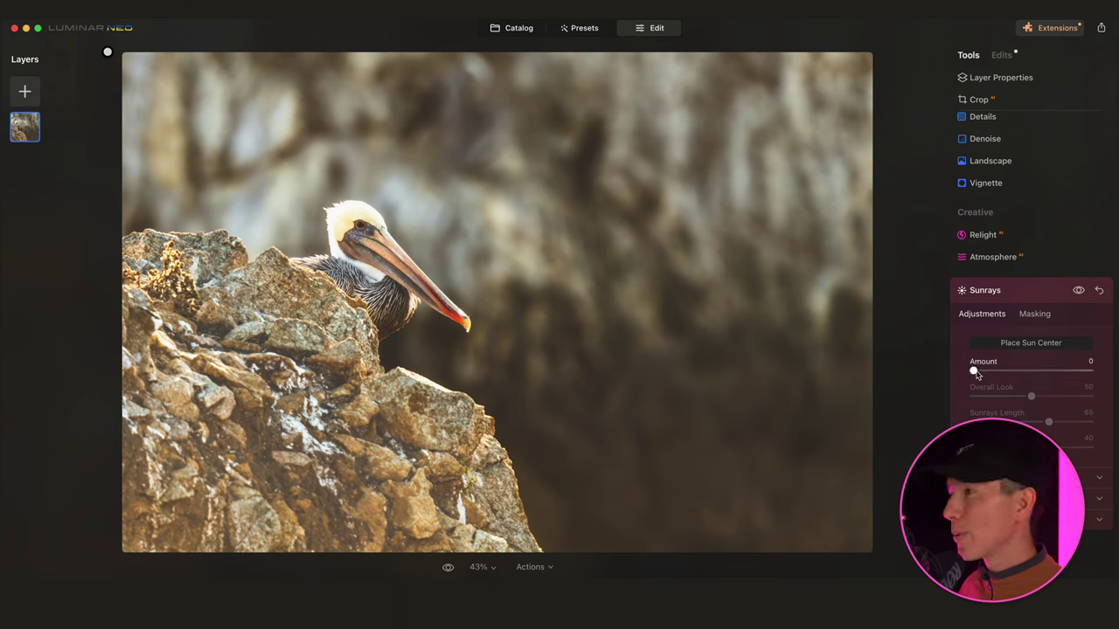
drag(973, 370, 1035, 377)
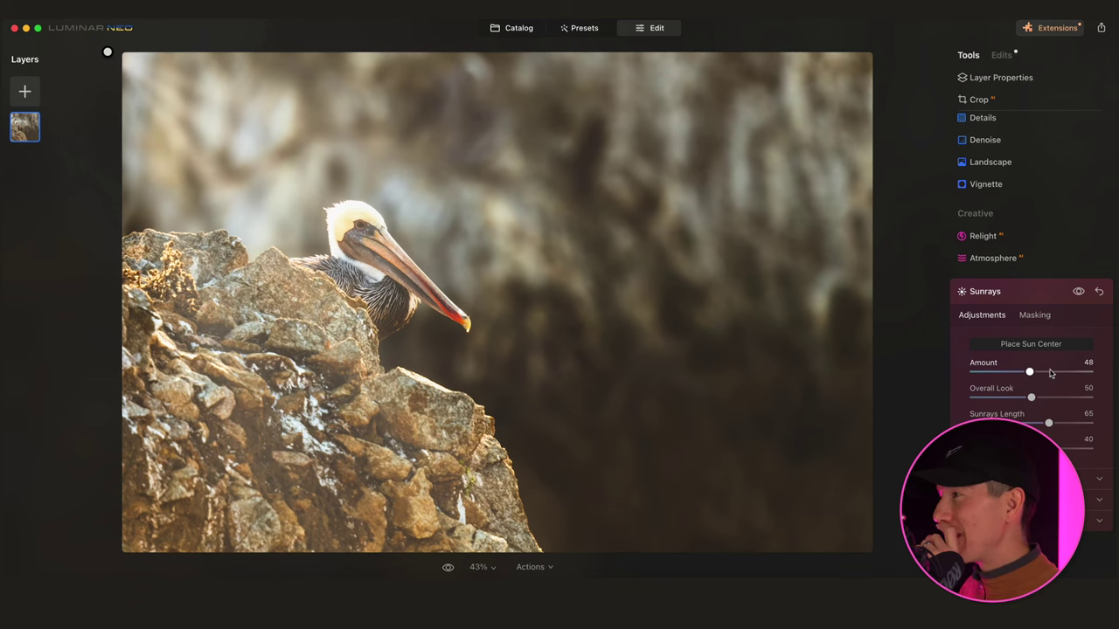
click(1078, 294)
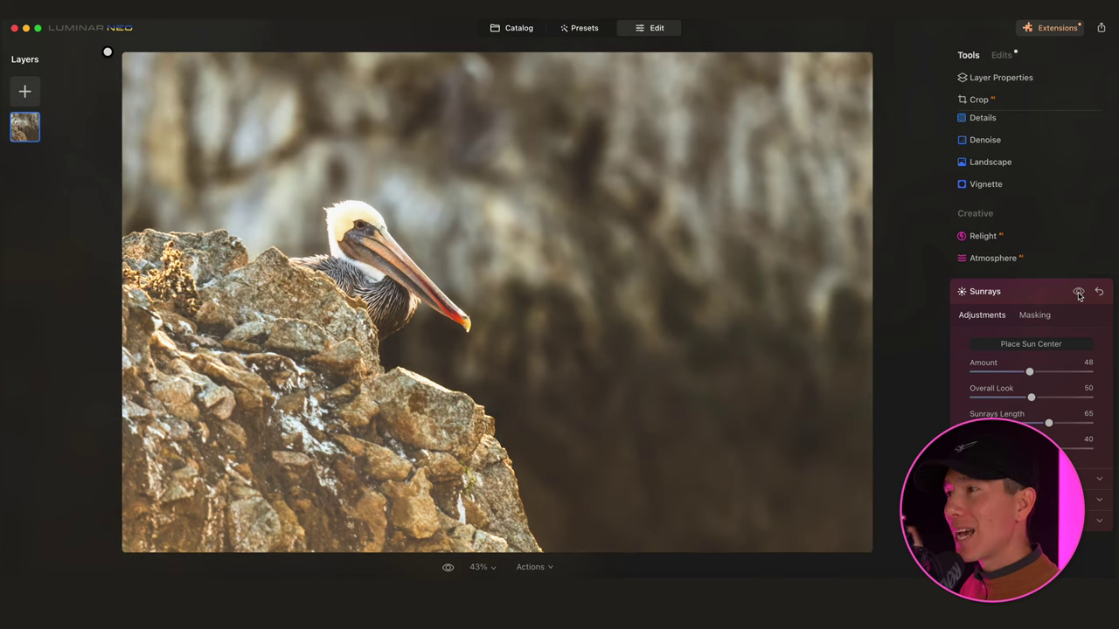
click(1078, 293)
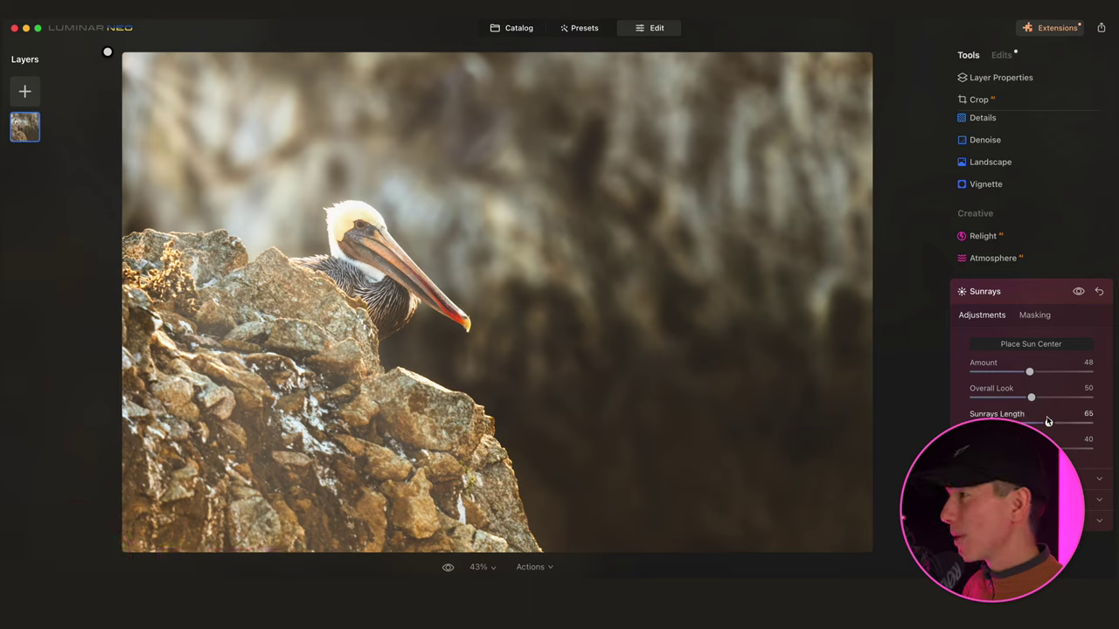
Set Sunrays Length to 77 and Penetration to 34, keeping Overall Look at 50
mouse_move(1049, 425)
mouse_down()
mouse_move(1080, 428)
mouse_move(1063, 428)
mouse_up()
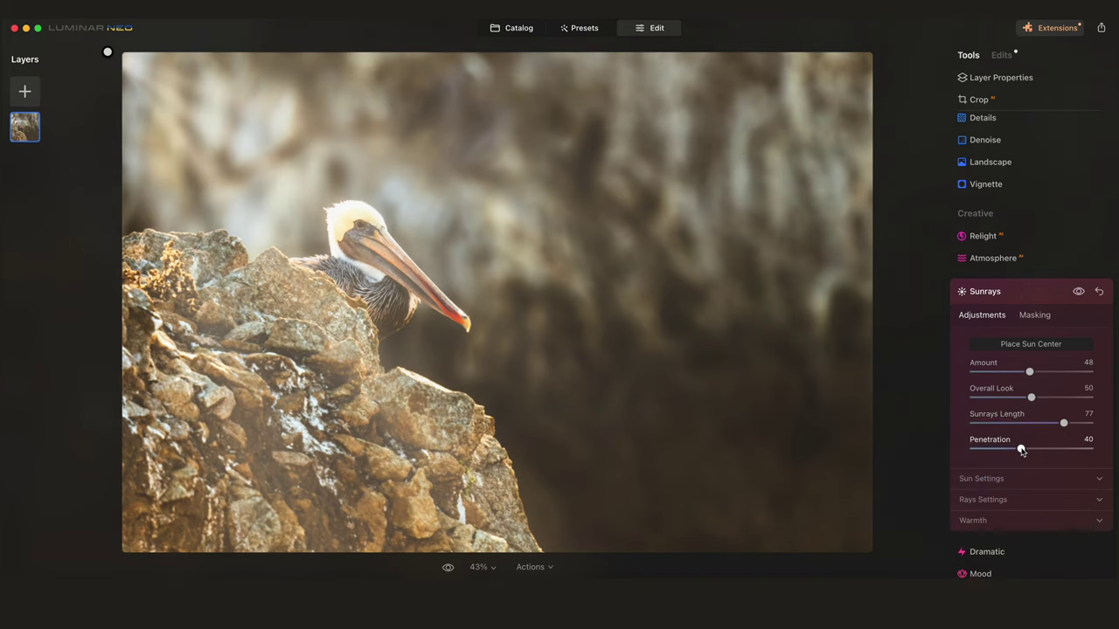
mouse_move(1019, 449)
mouse_down()
mouse_move(1040, 449)
mouse_move(1003, 450)
mouse_move(1025, 449)
mouse_move(1013, 449)
mouse_up()
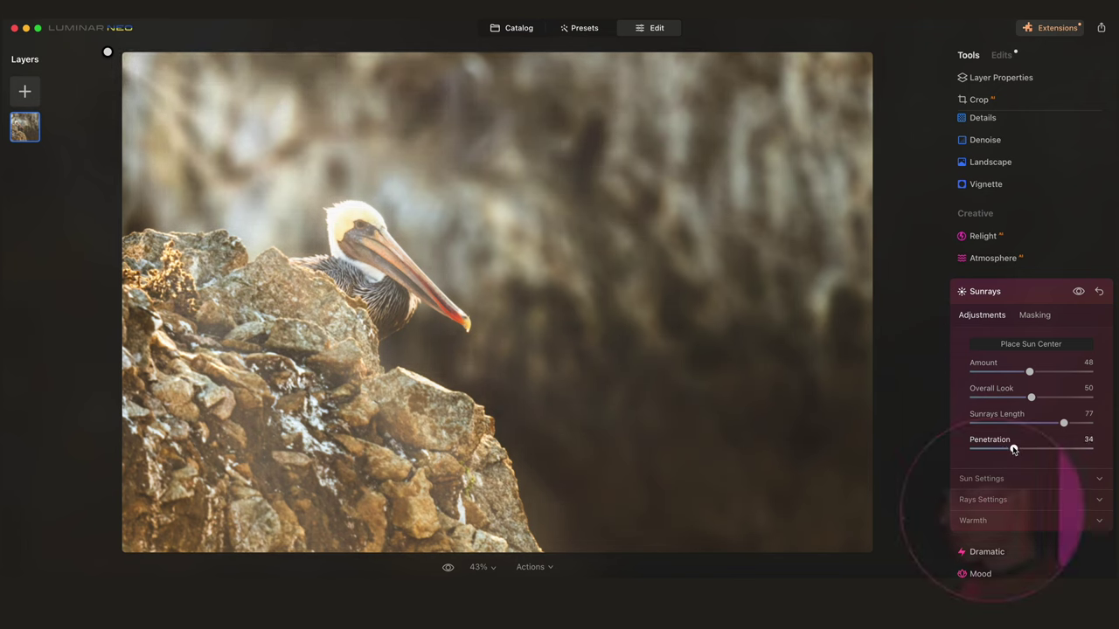
mouse_move(1032, 400)
mouse_down()
mouse_move(1005, 400)
mouse_move(1073, 403)
mouse_move(1032, 401)
mouse_up()
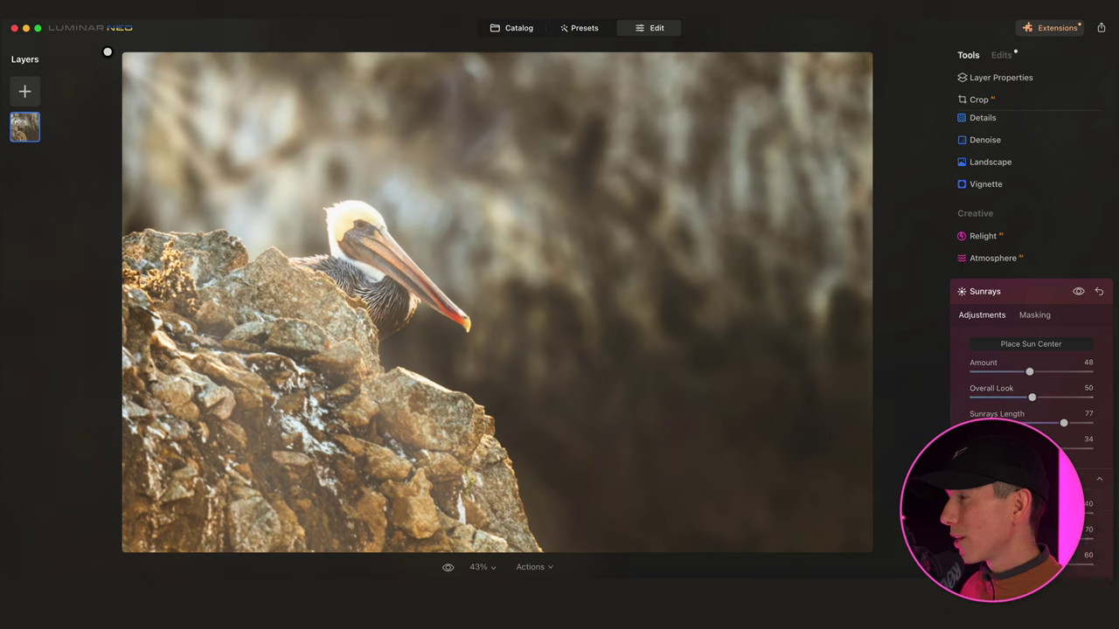
scroll(1014, 362, down, 3)
click(1015, 366)
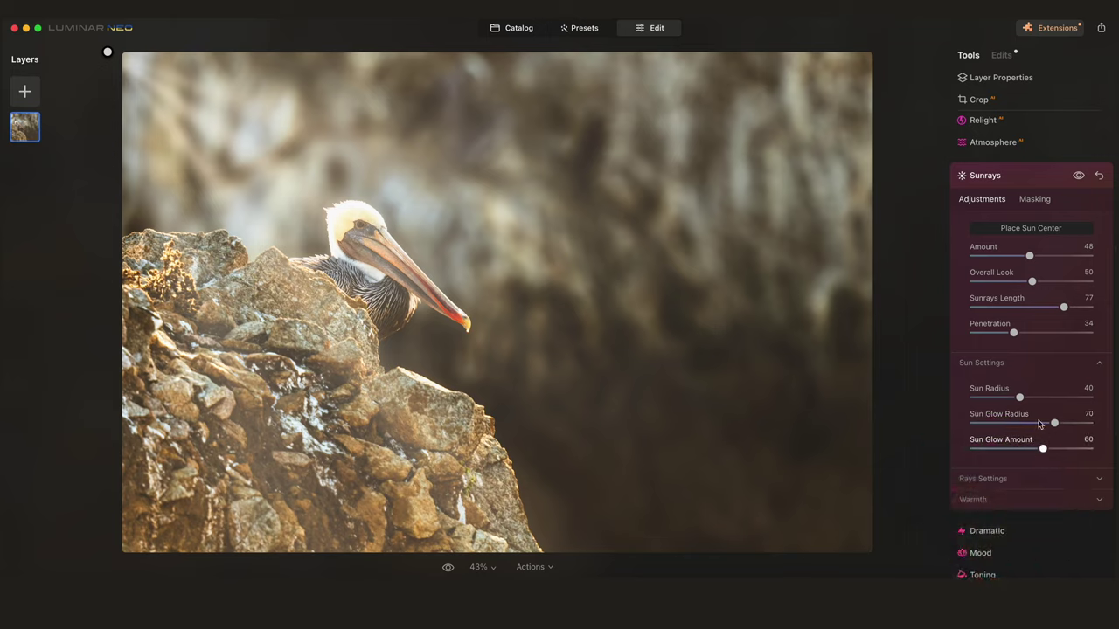
Set the Sunrays Rays Settings to 30 sunrays with Randomize 0
click(1023, 364)
click(1013, 384)
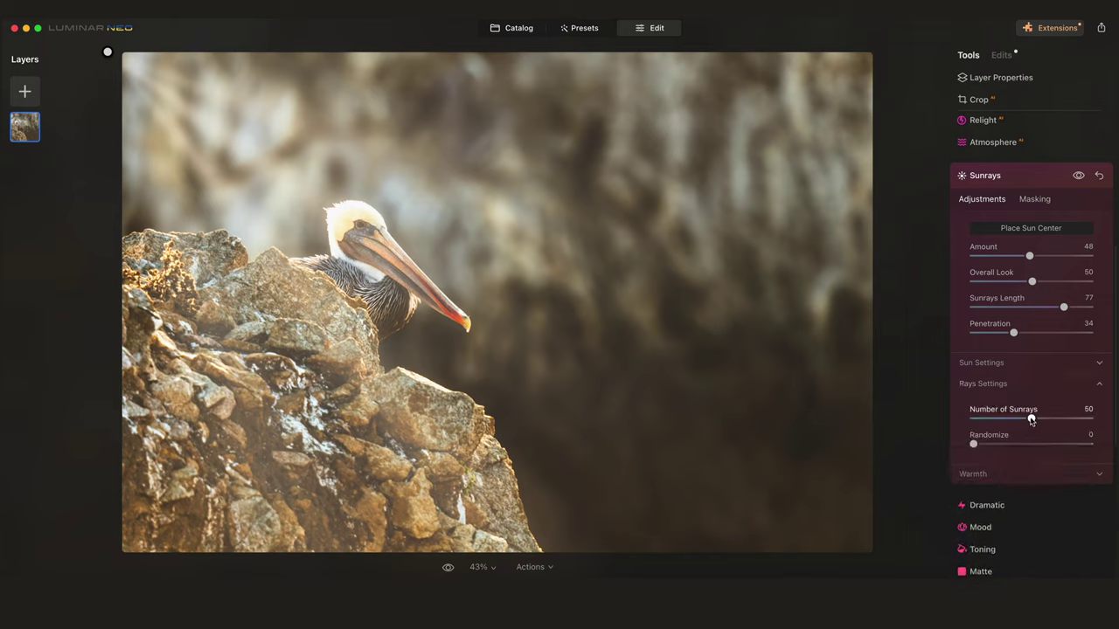
drag(1031, 419, 1008, 420)
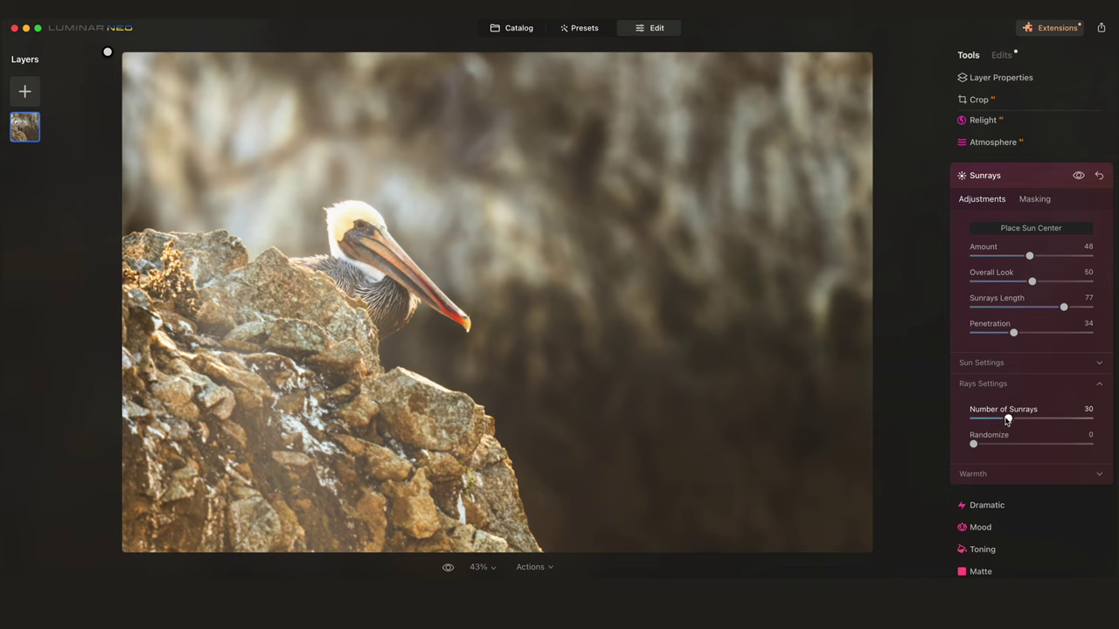
drag(973, 444, 980, 445)
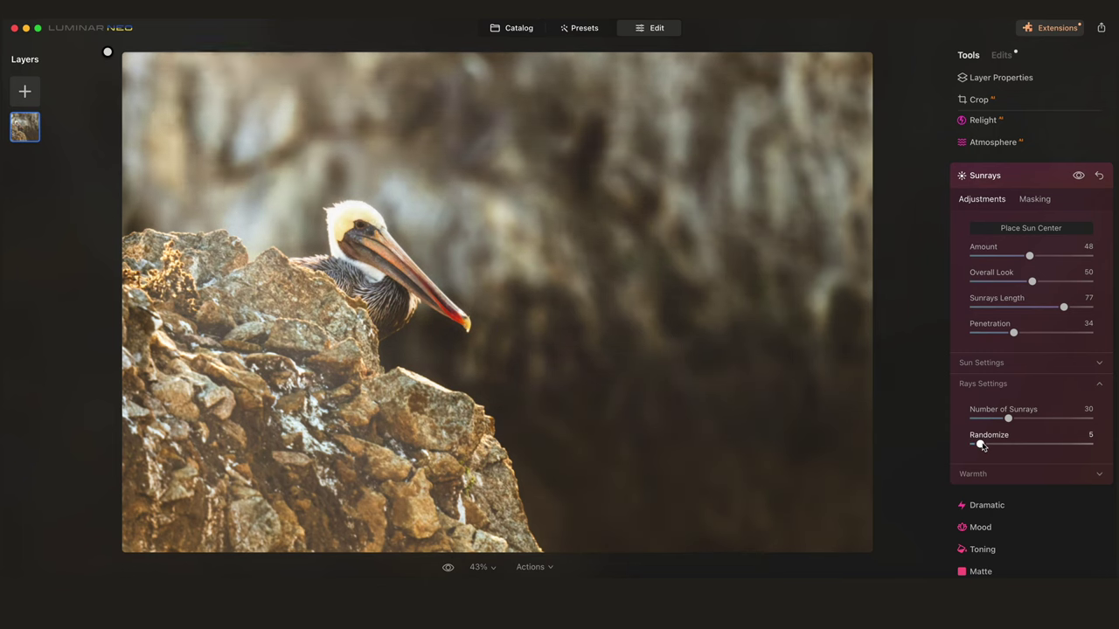
drag(980, 445, 891, 452)
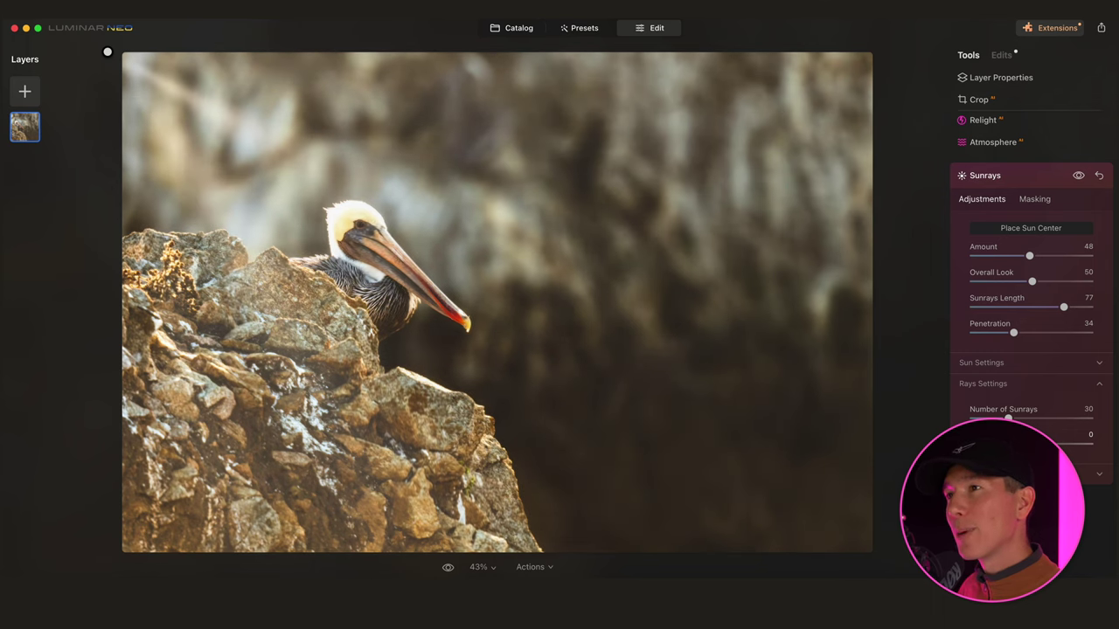
click(1039, 385)
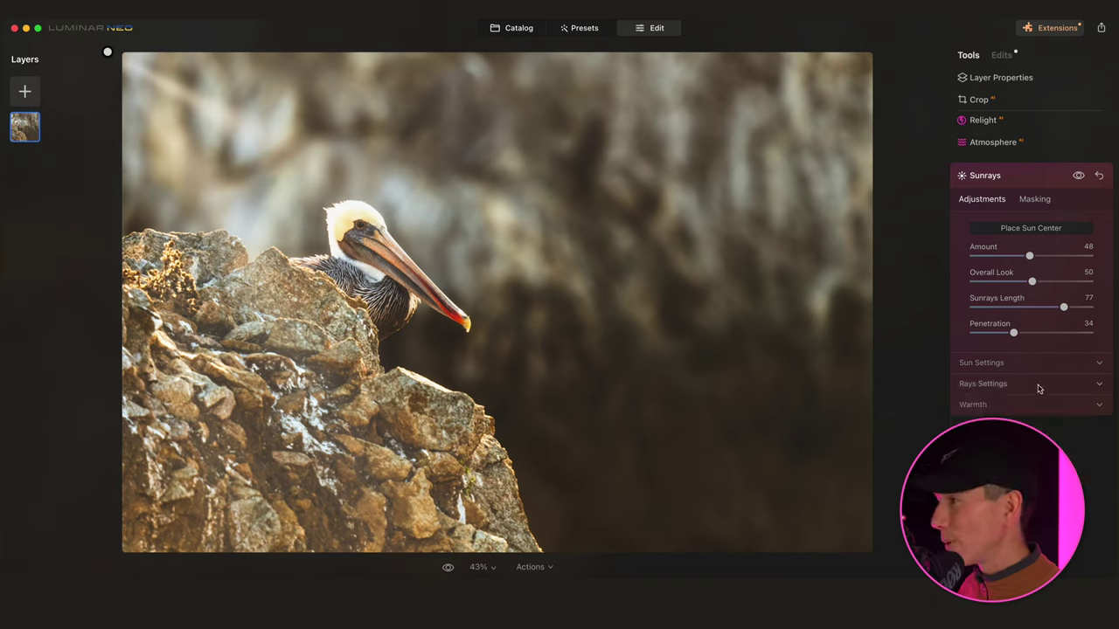
click(1013, 406)
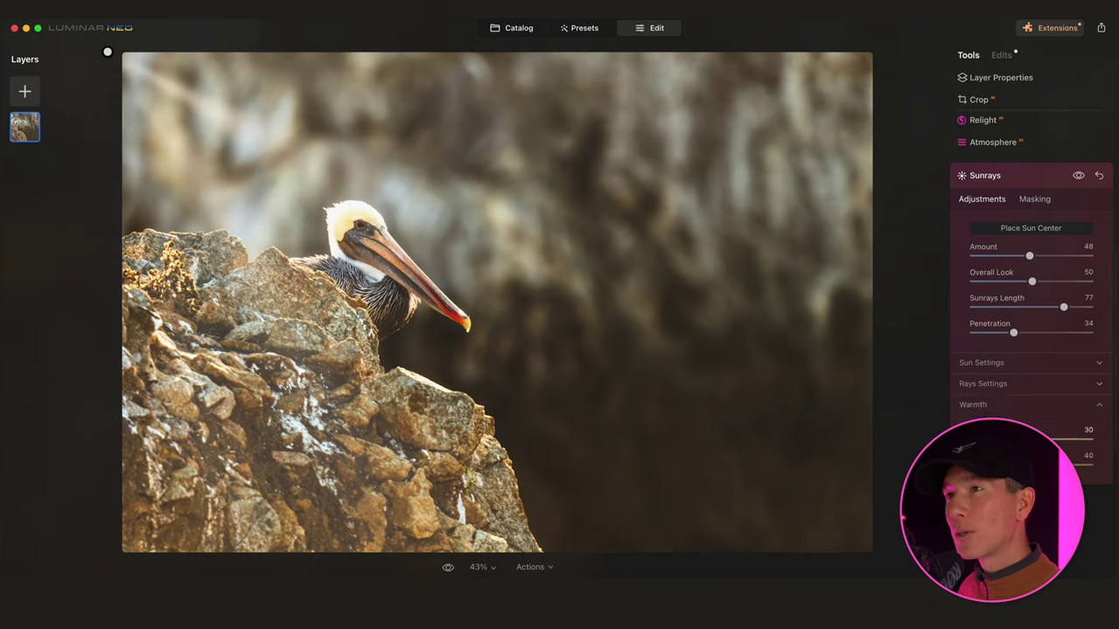
Lower the Sunrays warmth, then collapse Sunrays and return to the top of the tools list
drag(1035, 439, 970, 439)
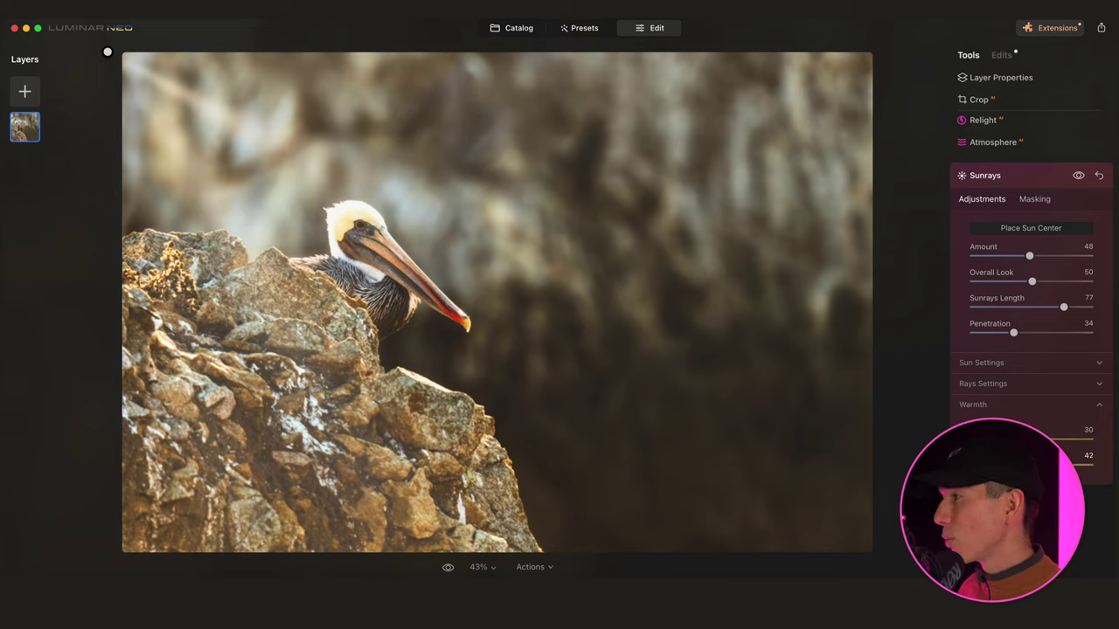
click(1048, 404)
click(1019, 177)
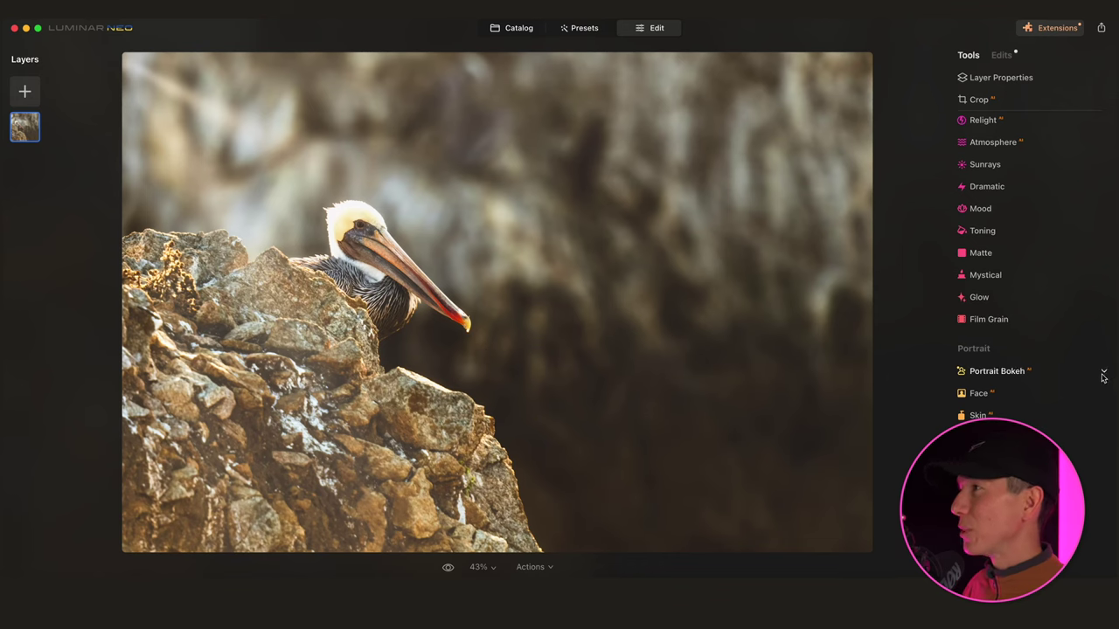
scroll(1046, 406, up, 5)
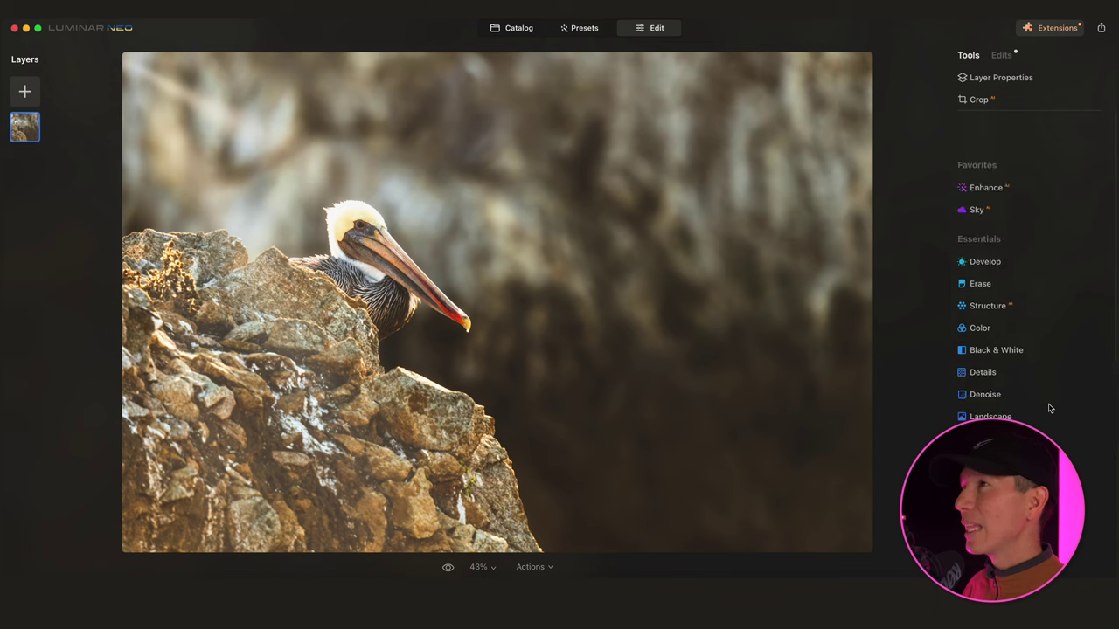
Open P1203053-topaz-denoise.jpg from the Catalog in the Edit workspace
click(516, 28)
double_click(556, 231)
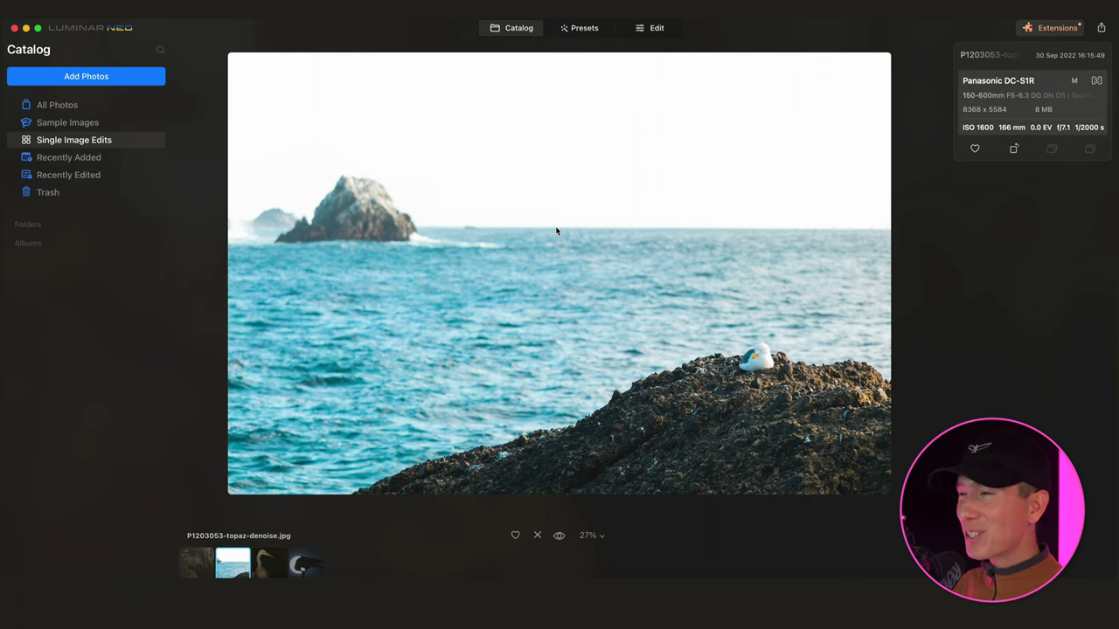
click(656, 28)
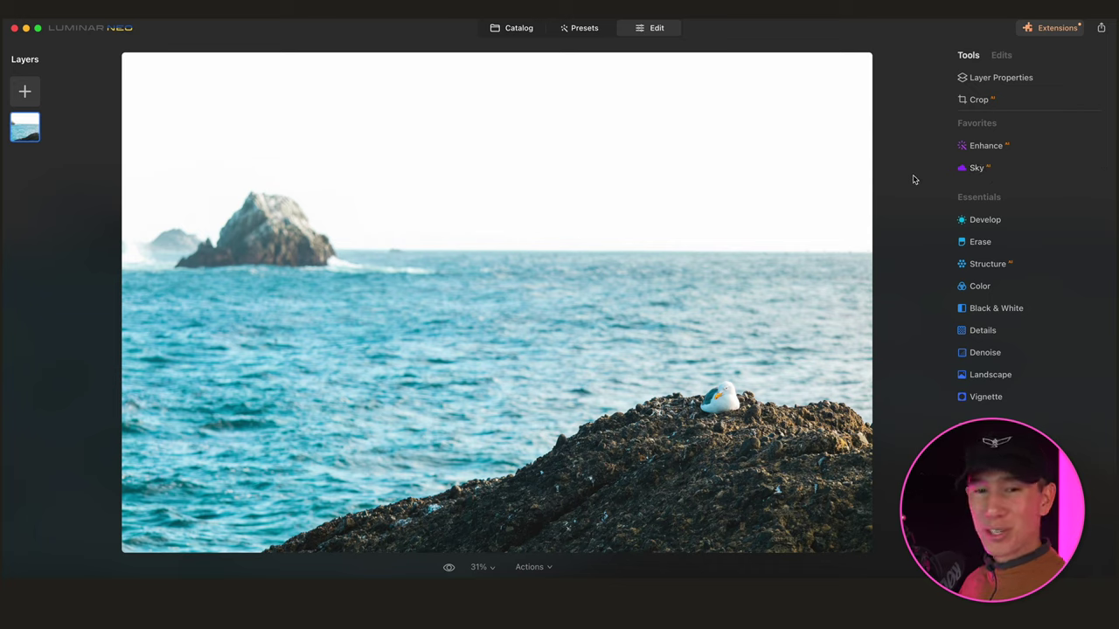
Apply Dramatic Sky 1 in the Sky tool after briefly trying a darker stormy sky
click(976, 168)
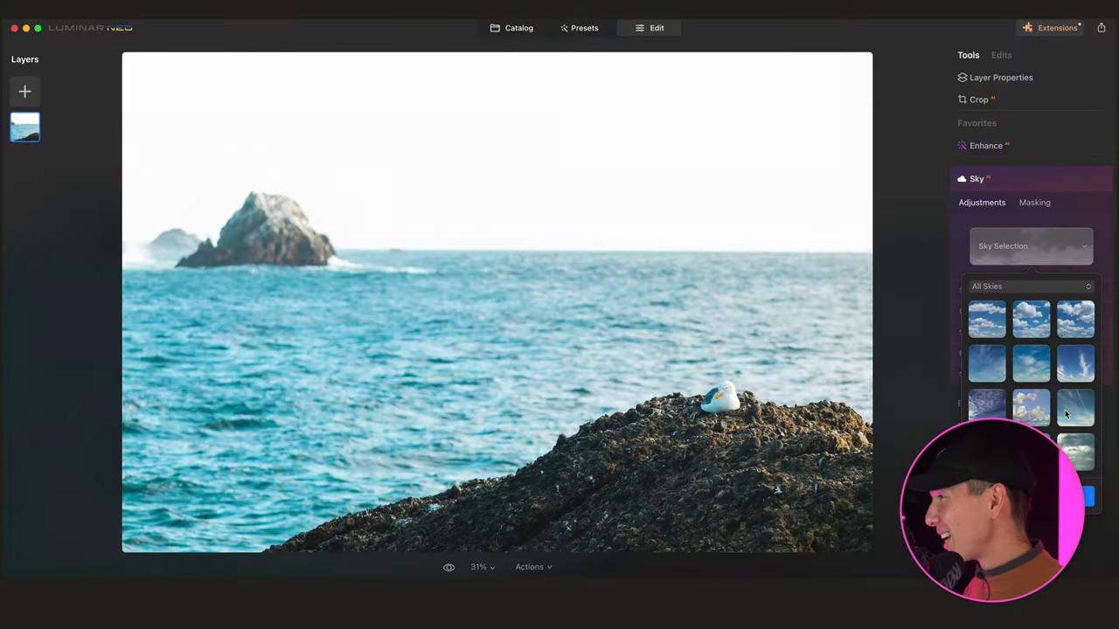
scroll(1036, 437, down, 5)
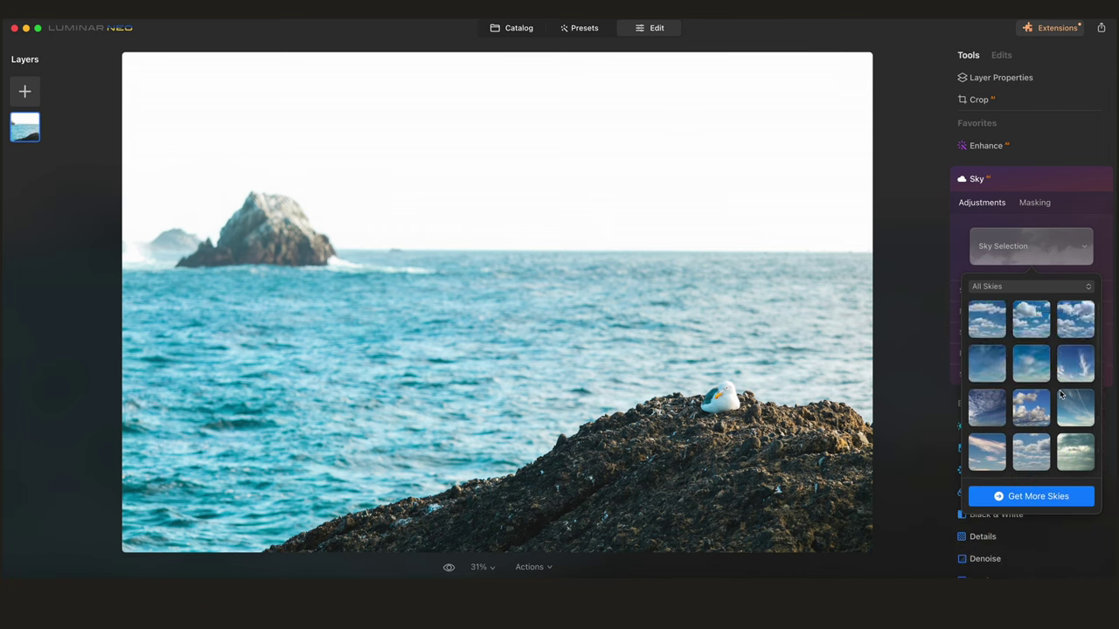
scroll(1075, 420, up, 3)
scroll(1077, 419, down, 3)
click(1075, 367)
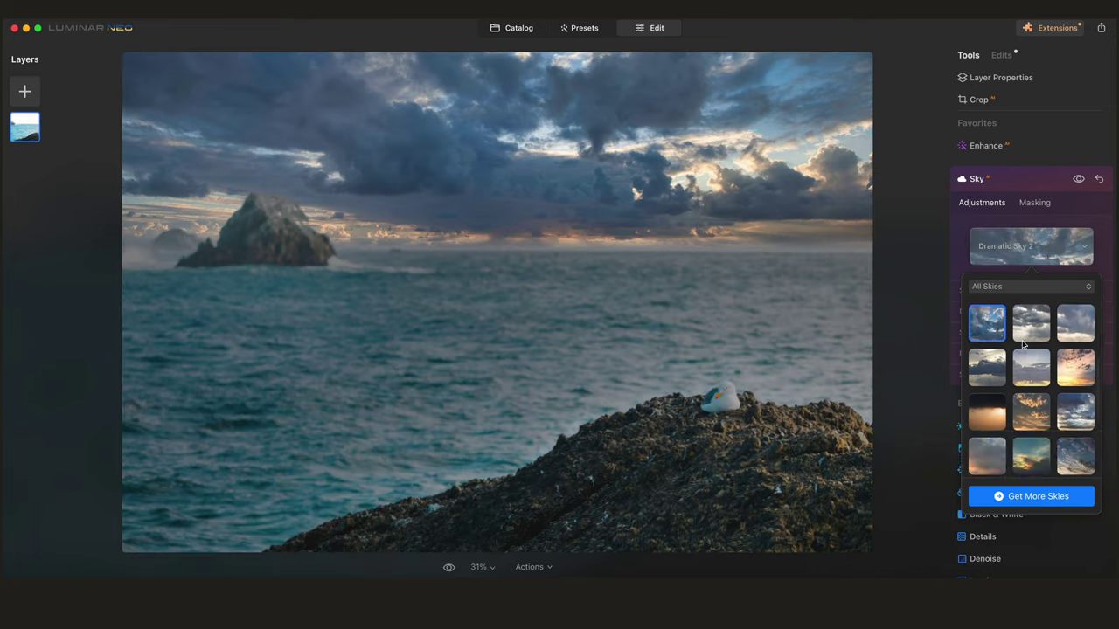
click(1067, 328)
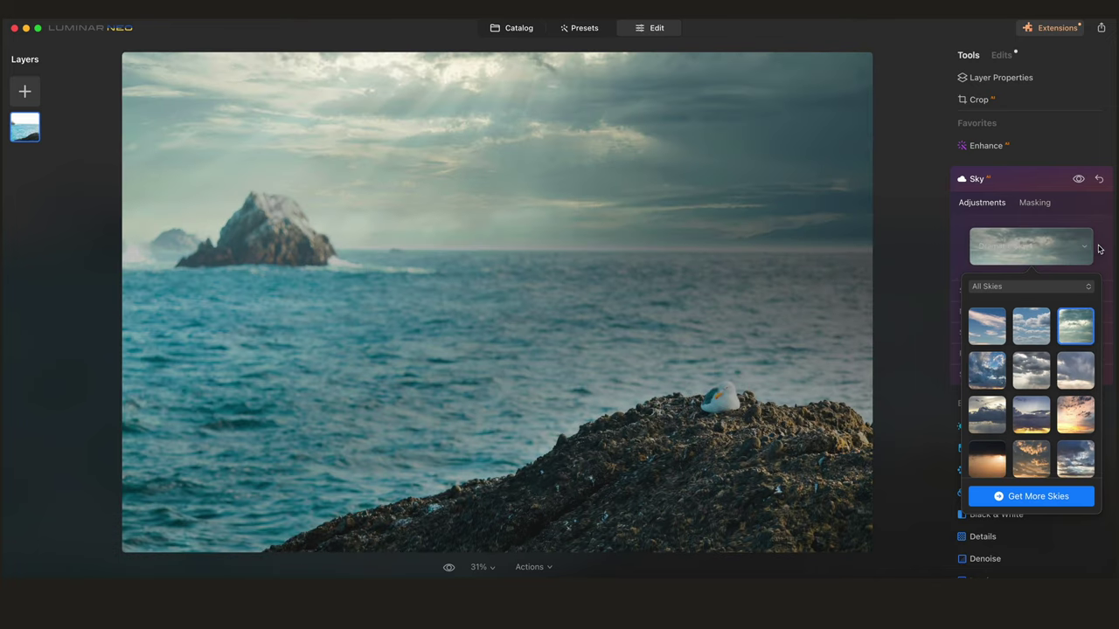
click(690, 193)
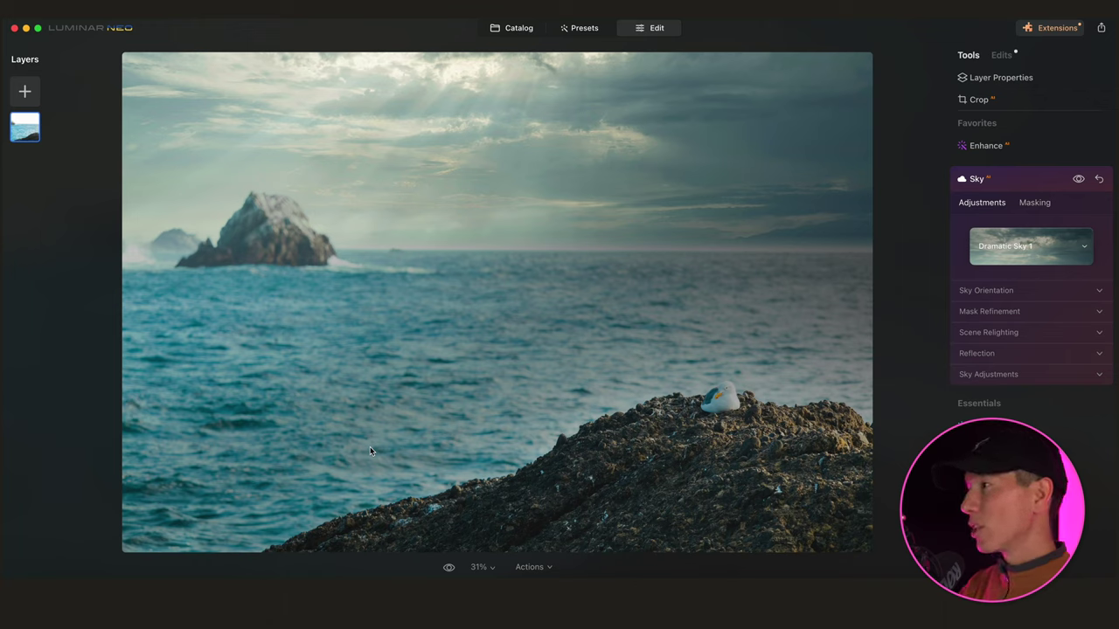
click(1042, 293)
Increase the replaced sky's Defocus in the Sky Adjustments section
click(1042, 293)
click(1023, 313)
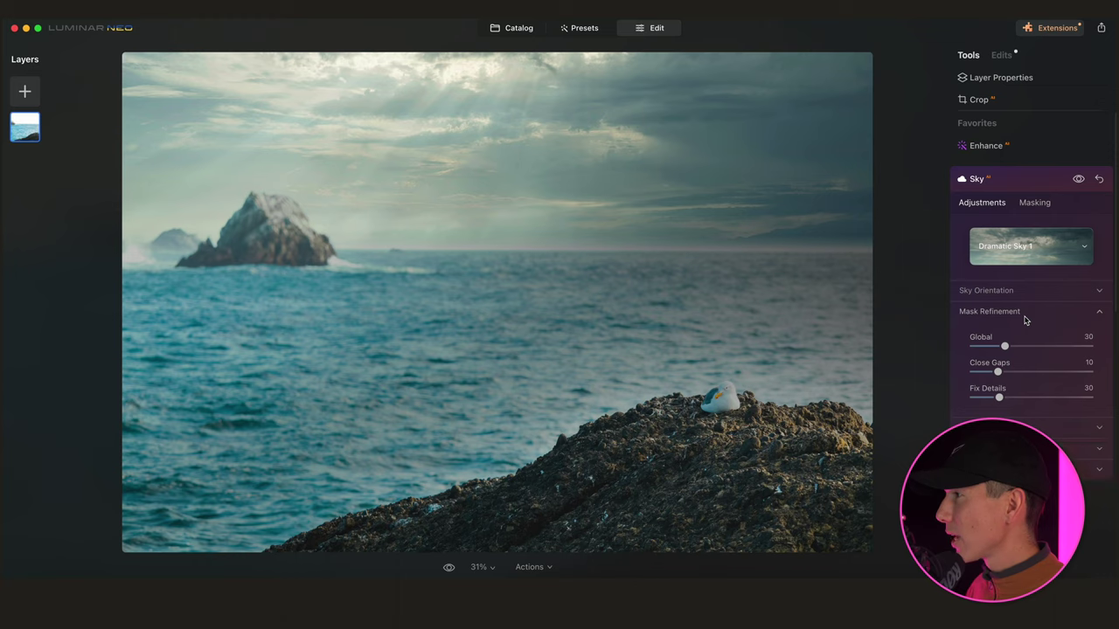
click(1022, 313)
click(988, 374)
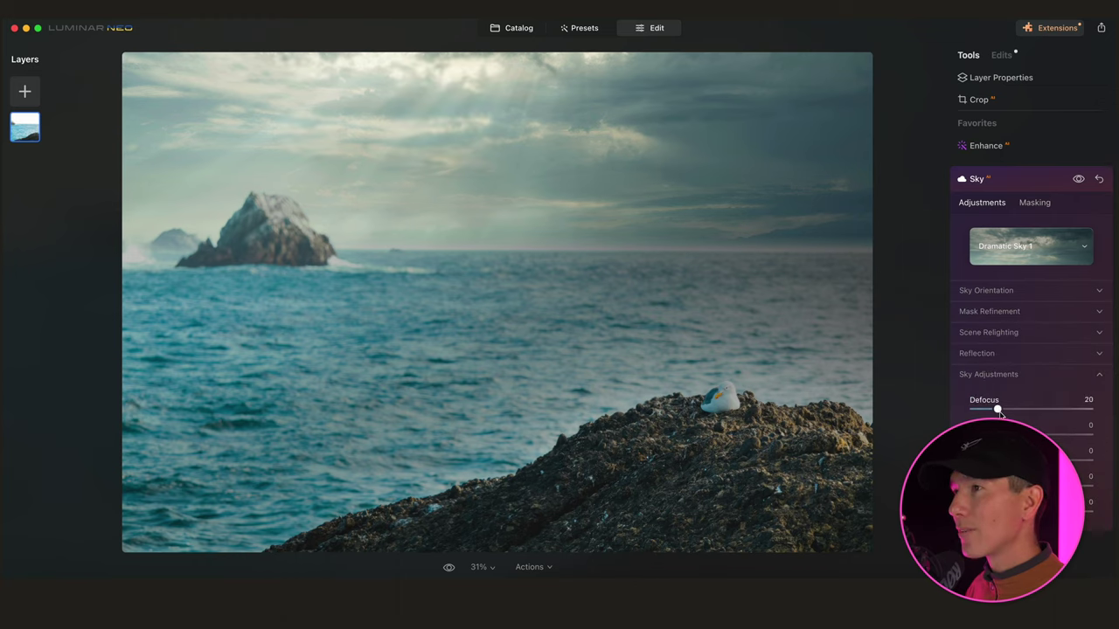
drag(999, 412, 1049, 417)
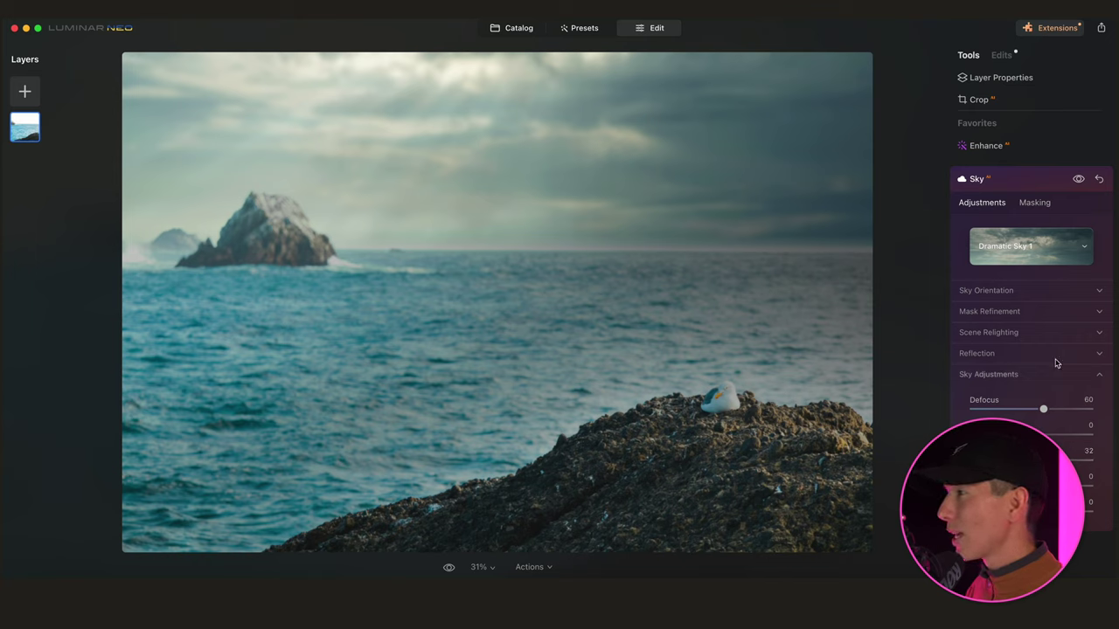
click(1033, 375)
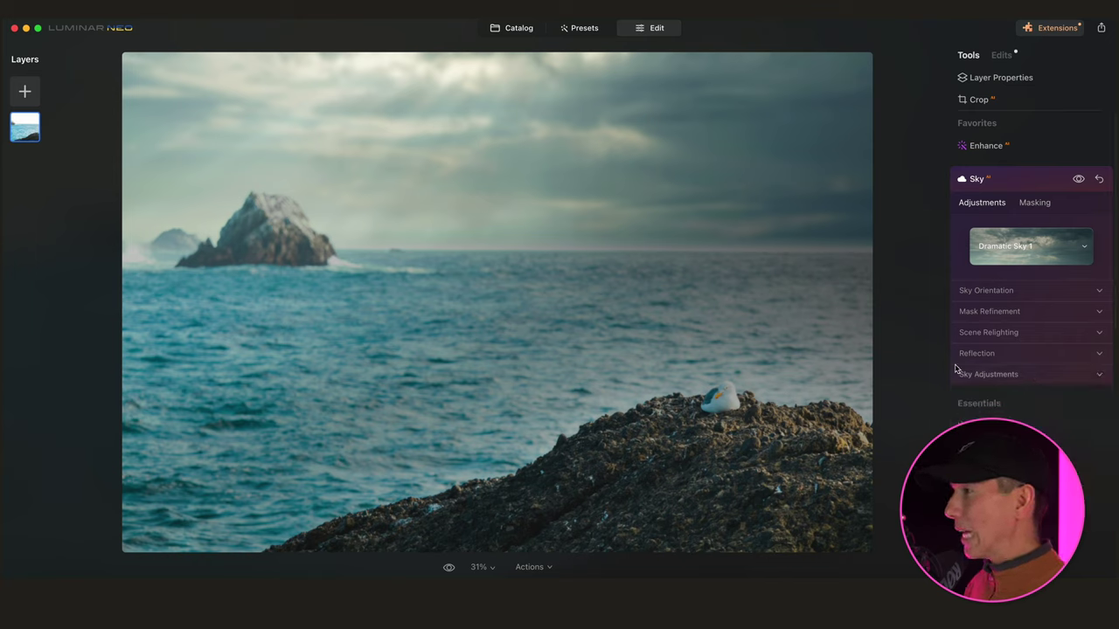
click(966, 358)
click(970, 356)
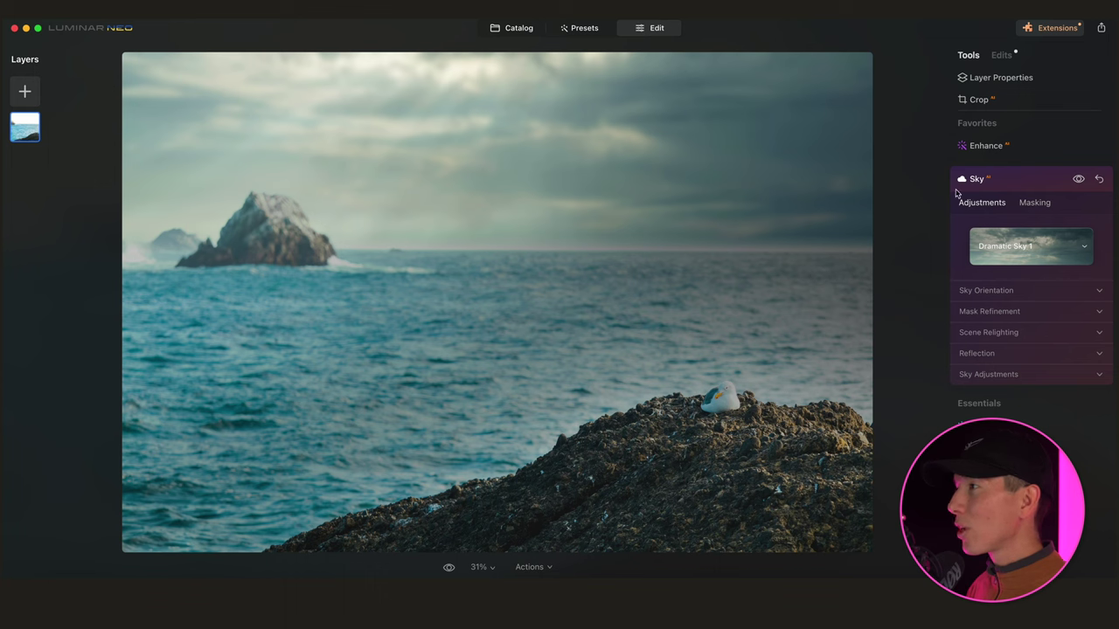
Compare Dramatic Sky 1 against the original sky, keep it, and fold the Sky panel away
click(1077, 178)
click(1078, 178)
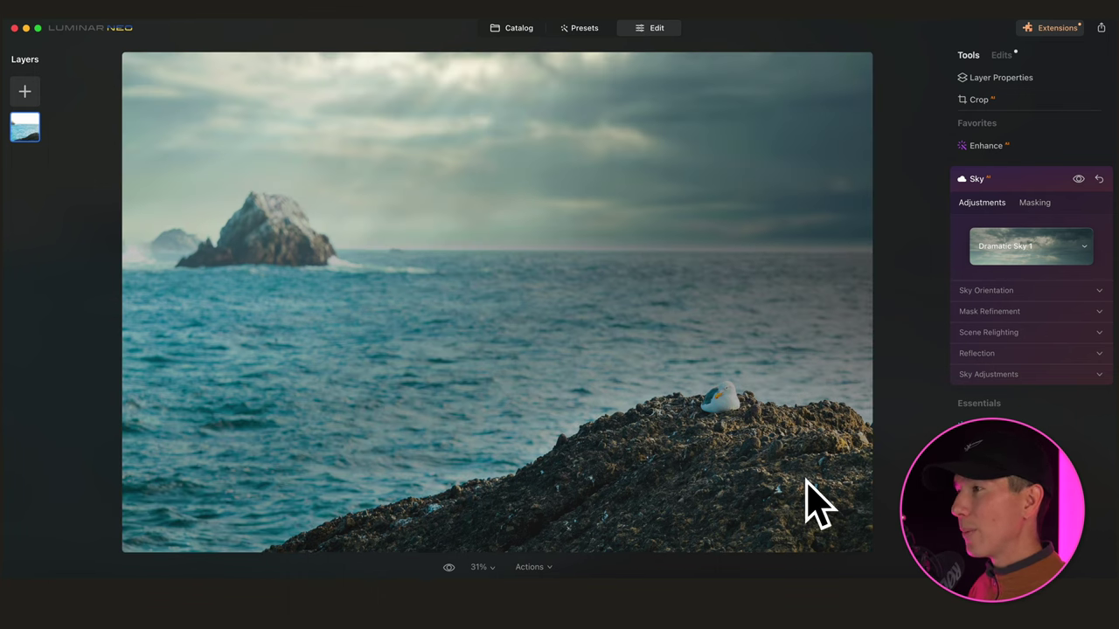
click(1078, 179)
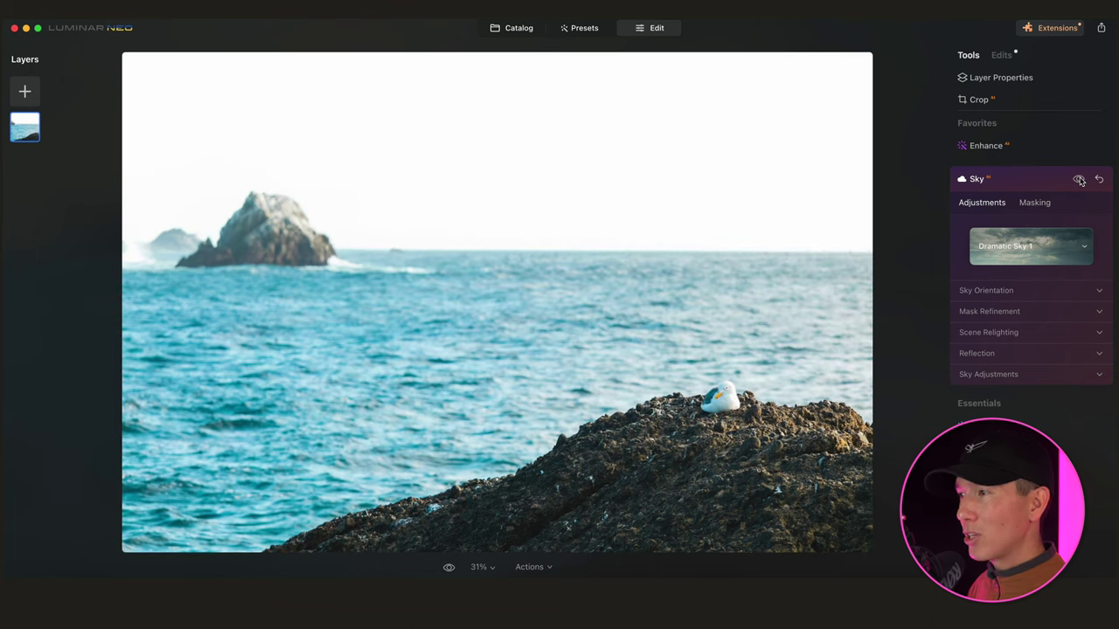
click(1079, 179)
click(1028, 183)
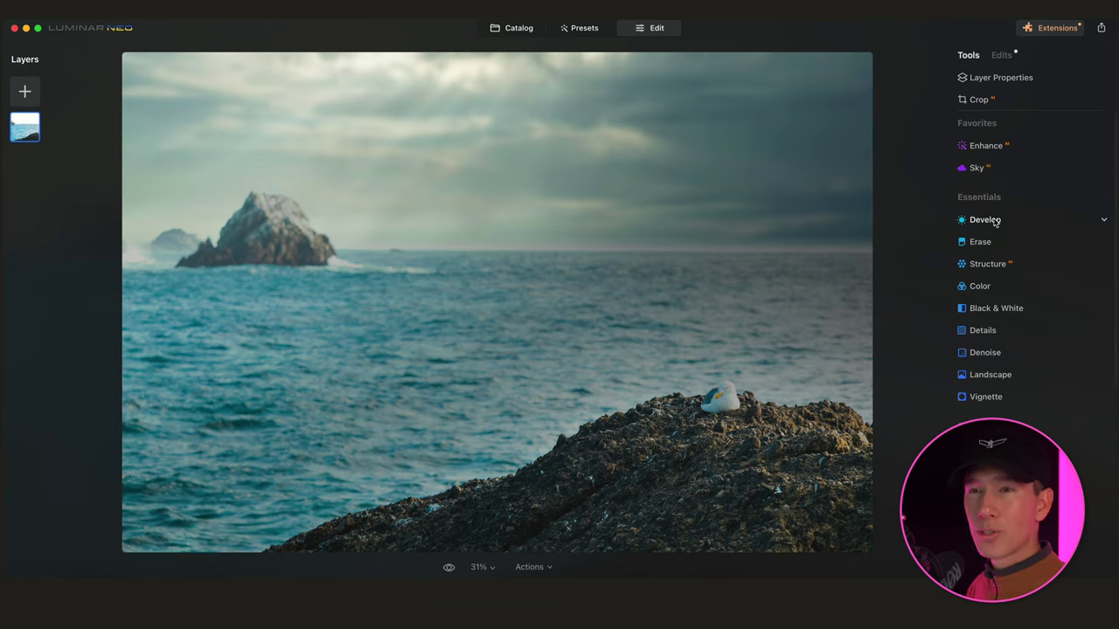
Set Relight Brightness Near to 30 on the seascape, then collapse Relight and scroll to Dodge & Burn
scroll(1005, 226, down, 5)
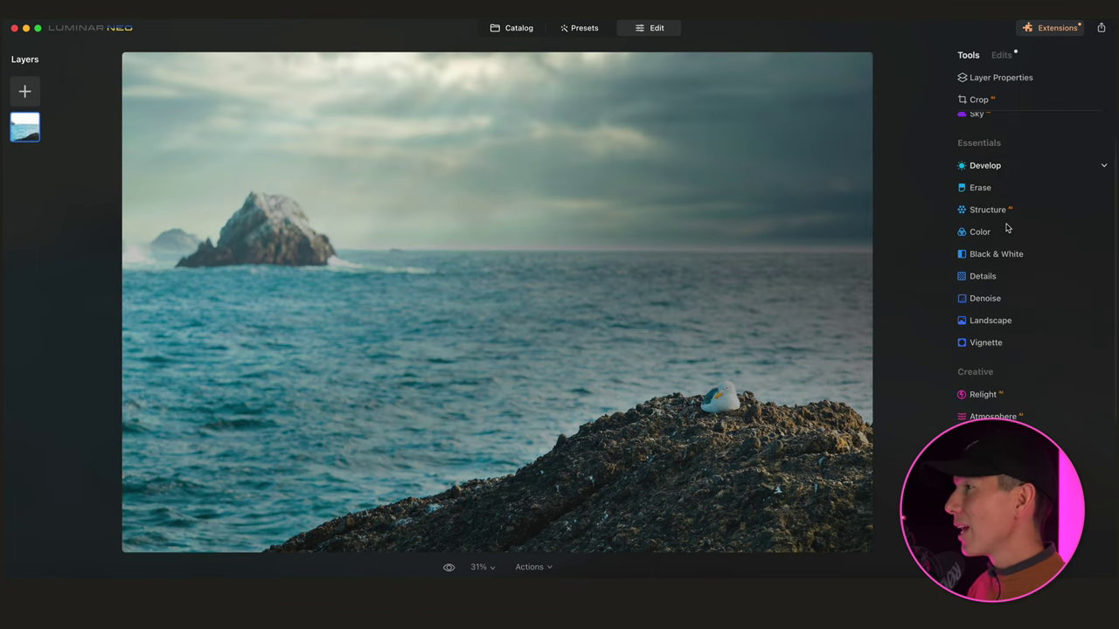
click(988, 237)
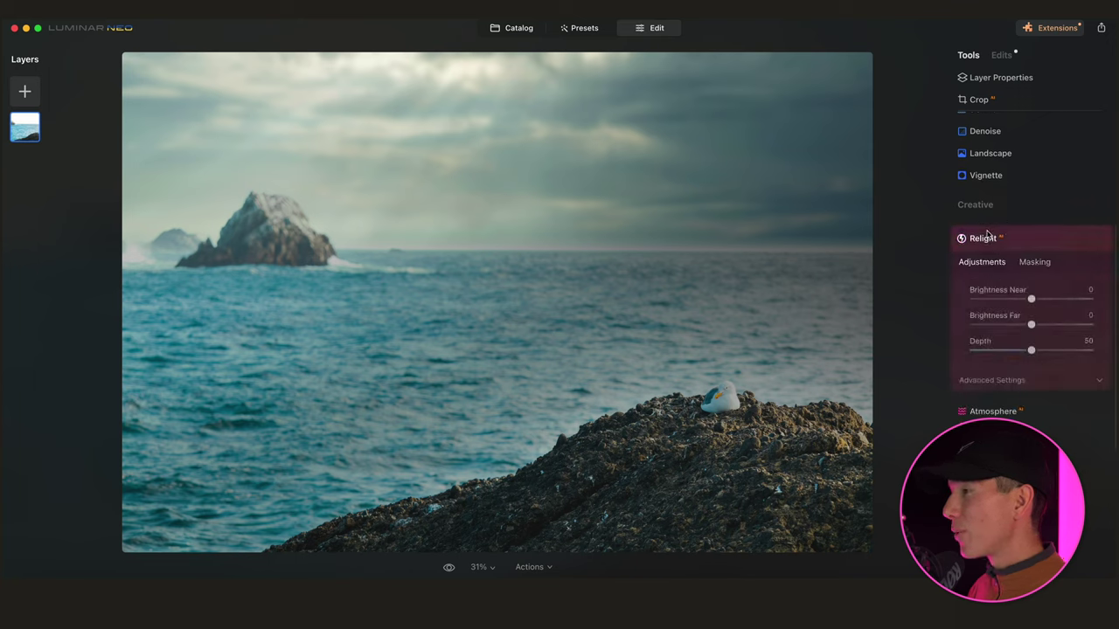
mouse_move(1031, 299)
mouse_down()
mouse_move(1100, 302)
mouse_move(1048, 302)
mouse_up()
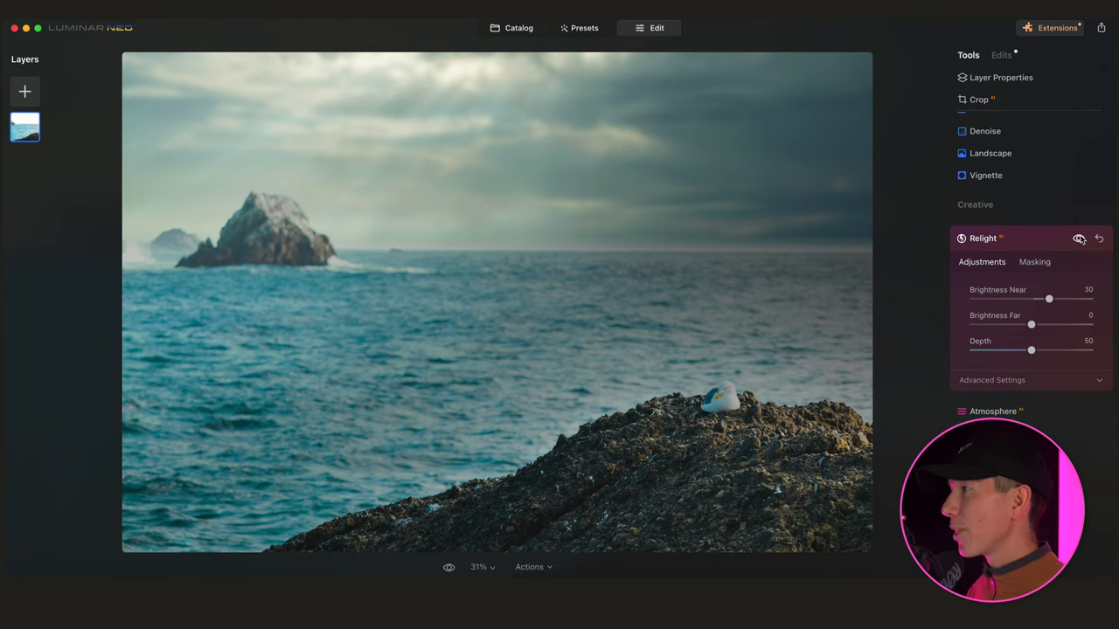
click(1056, 241)
scroll(1003, 379, up, 5)
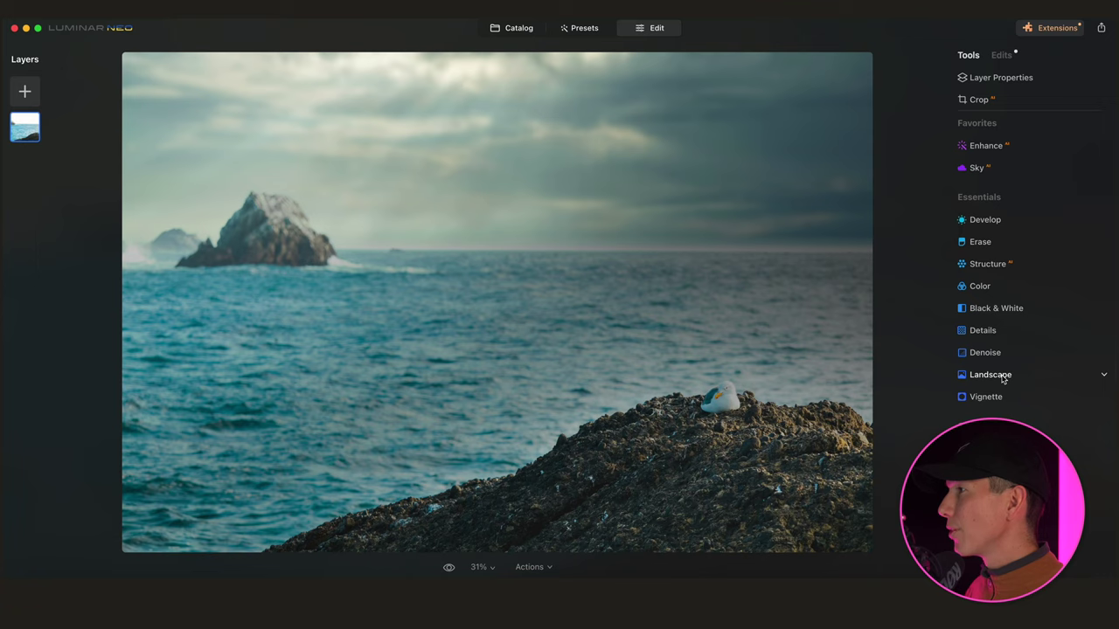
scroll(1061, 390, down, 5)
scroll(1023, 219, down, 1)
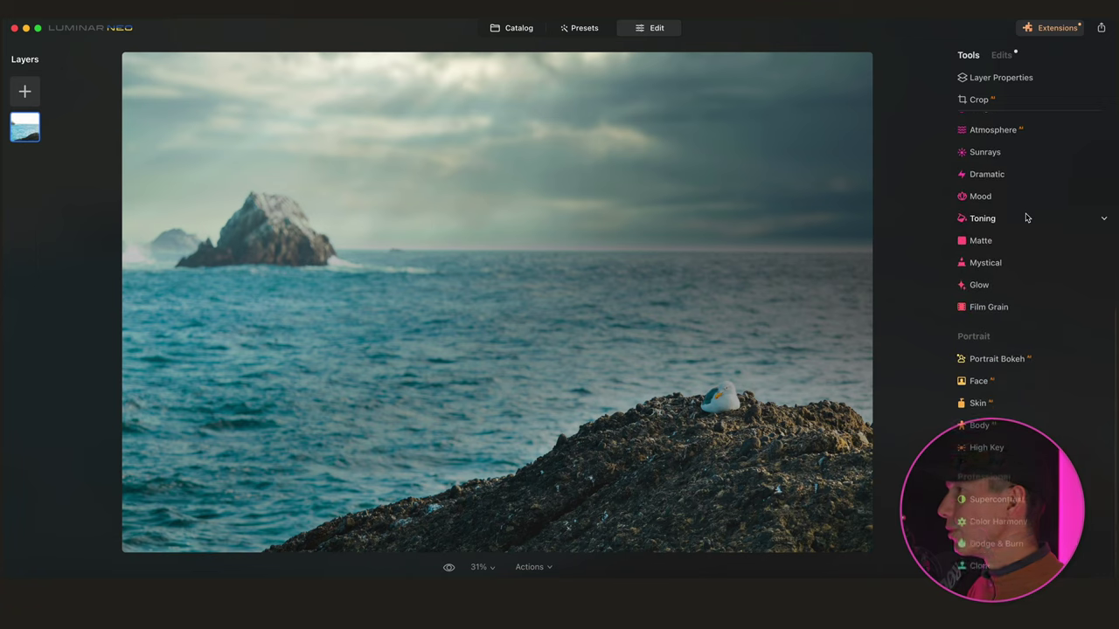
Paint a Lighten dodge at Size 230 and Strength 20 over the seagull and its rock
click(1001, 549)
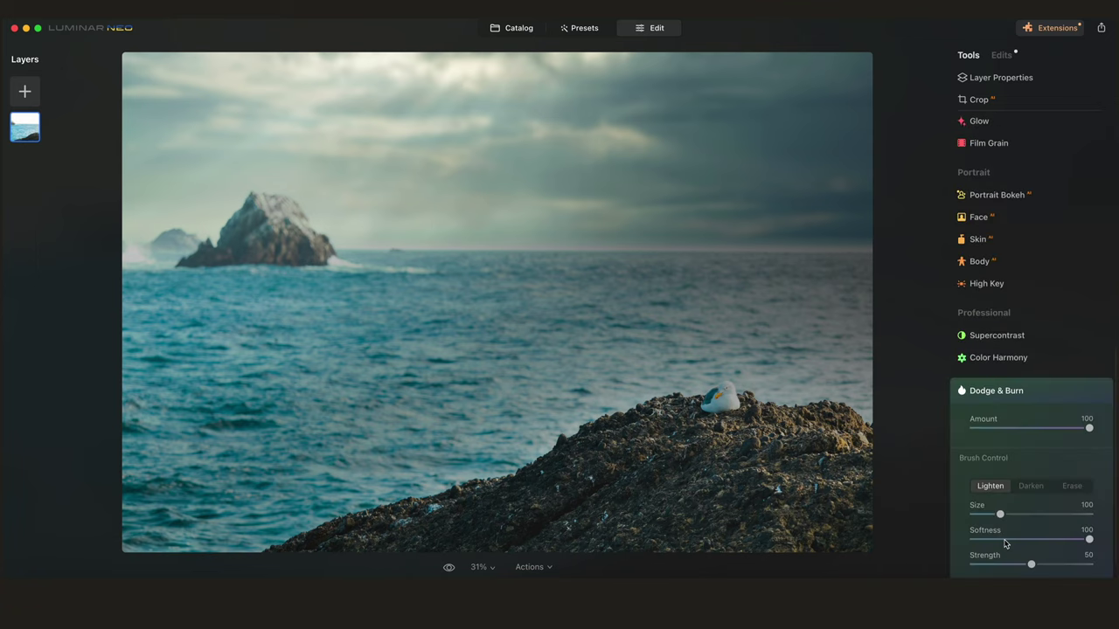
click(997, 445)
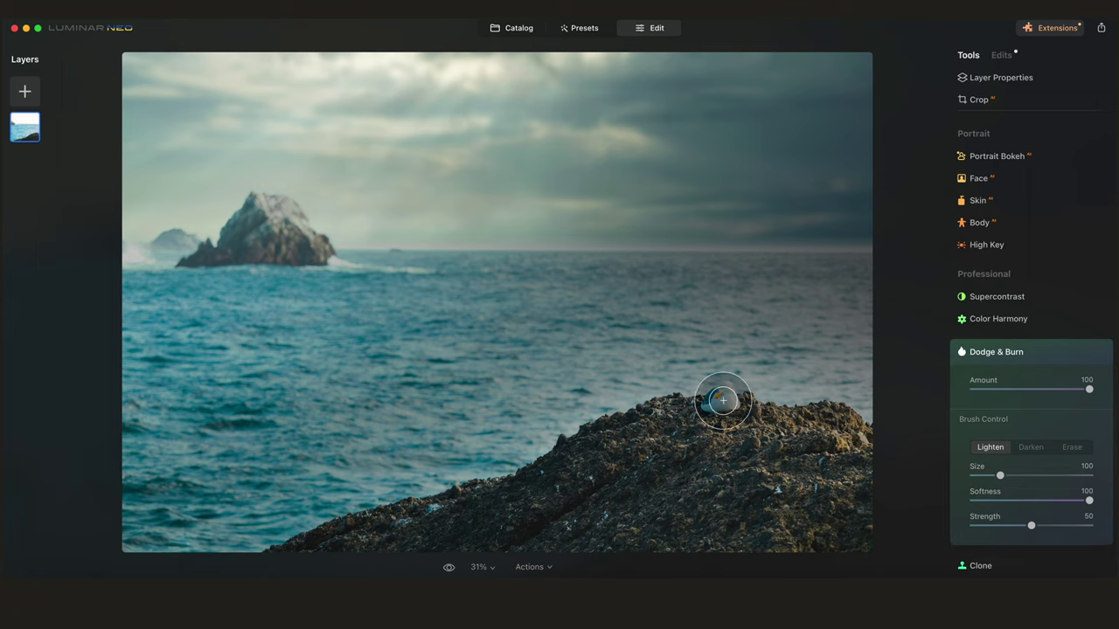
drag(724, 387, 732, 392)
mouse_move(654, 415)
mouse_down()
mouse_move(678, 384)
mouse_move(720, 392)
mouse_up()
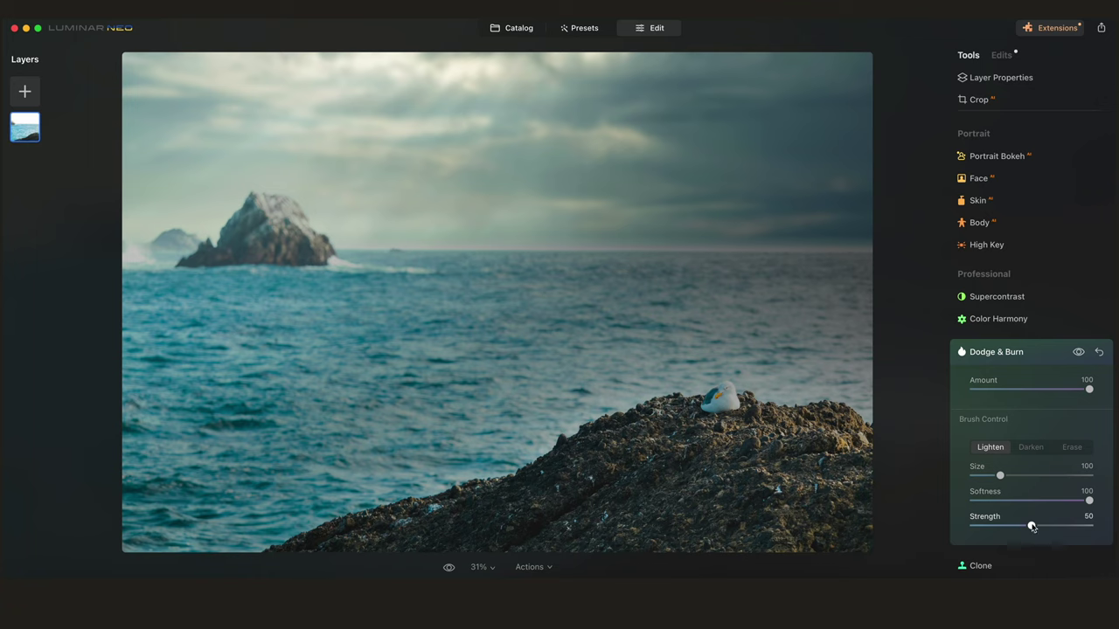
drag(1000, 474, 1039, 474)
drag(1031, 526, 997, 525)
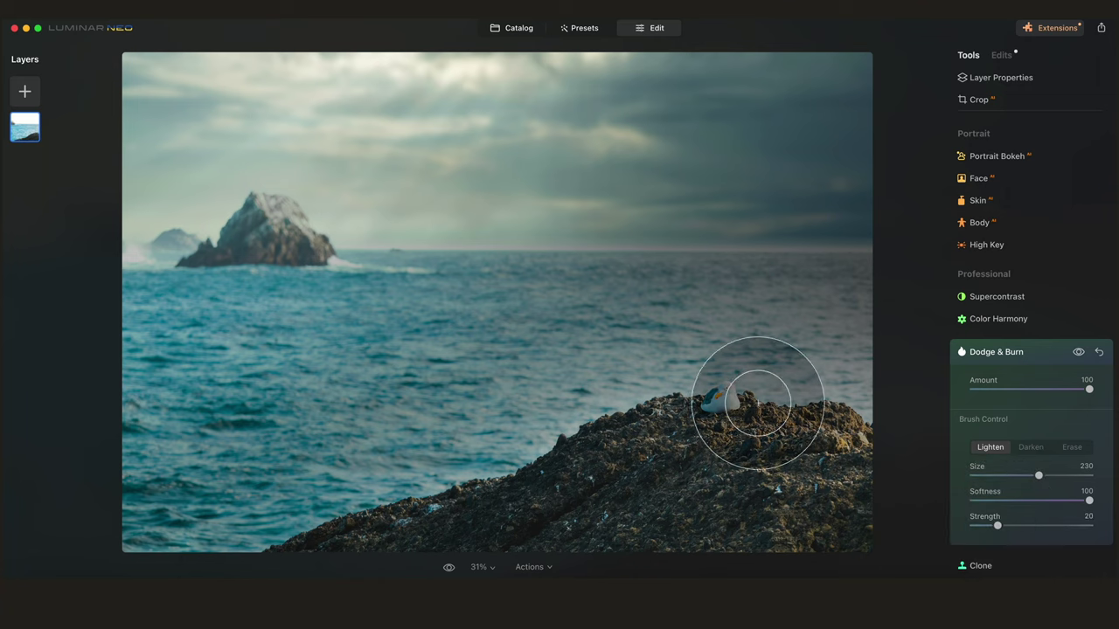
mouse_move(757, 403)
mouse_down()
mouse_move(698, 432)
mouse_move(732, 431)
mouse_move(749, 407)
mouse_up()
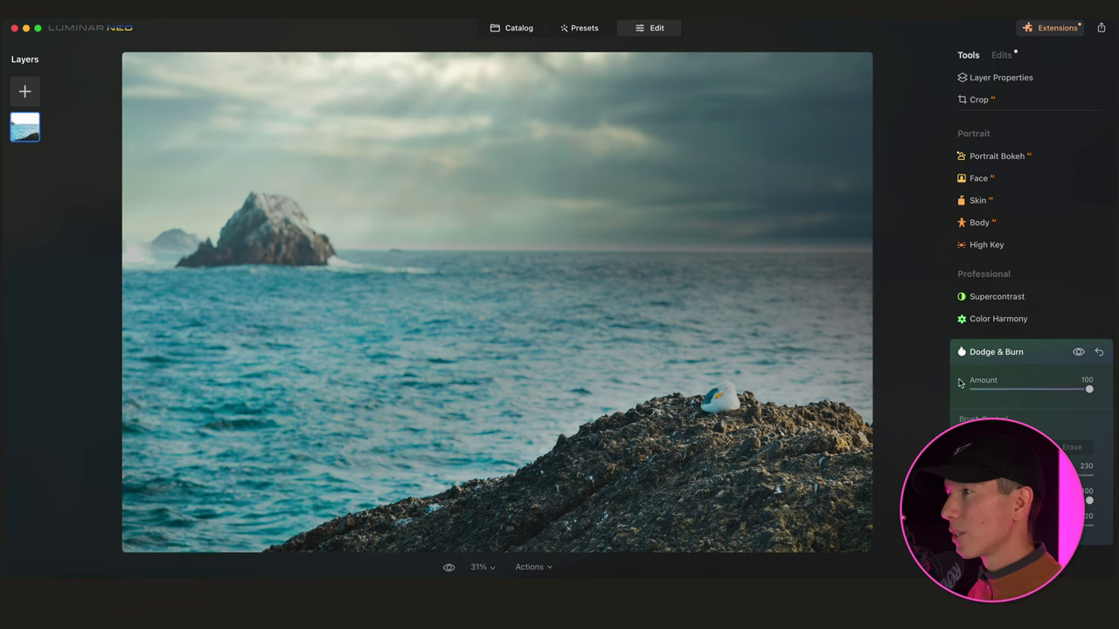
Set Relight Brightness Near to 67 and Depth to 79 on the seascape
scroll(1026, 367, up, 10)
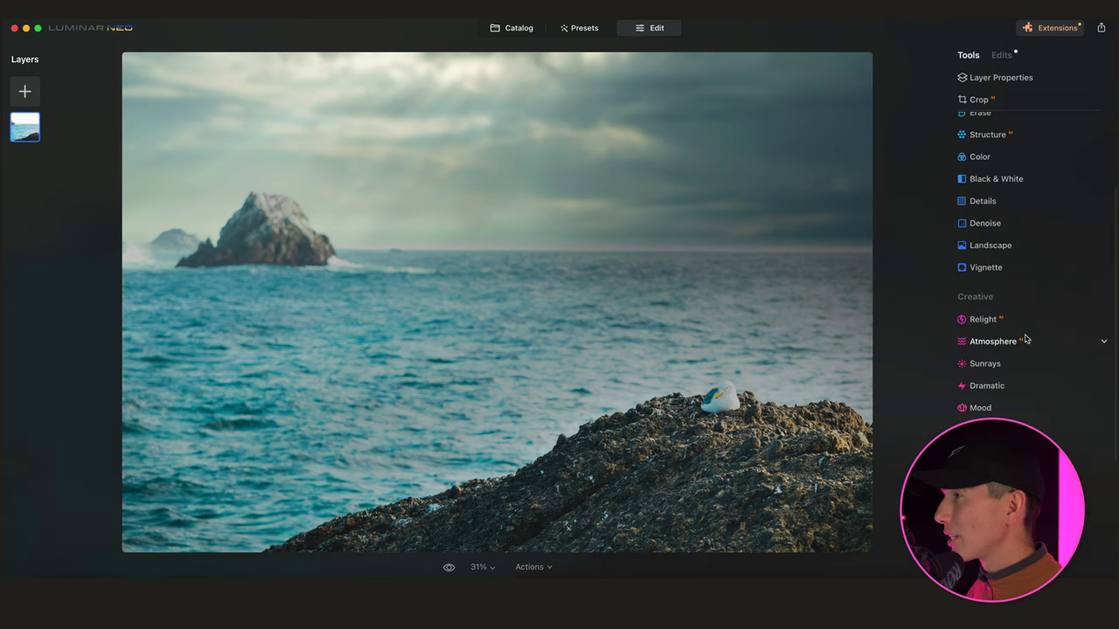
click(1019, 328)
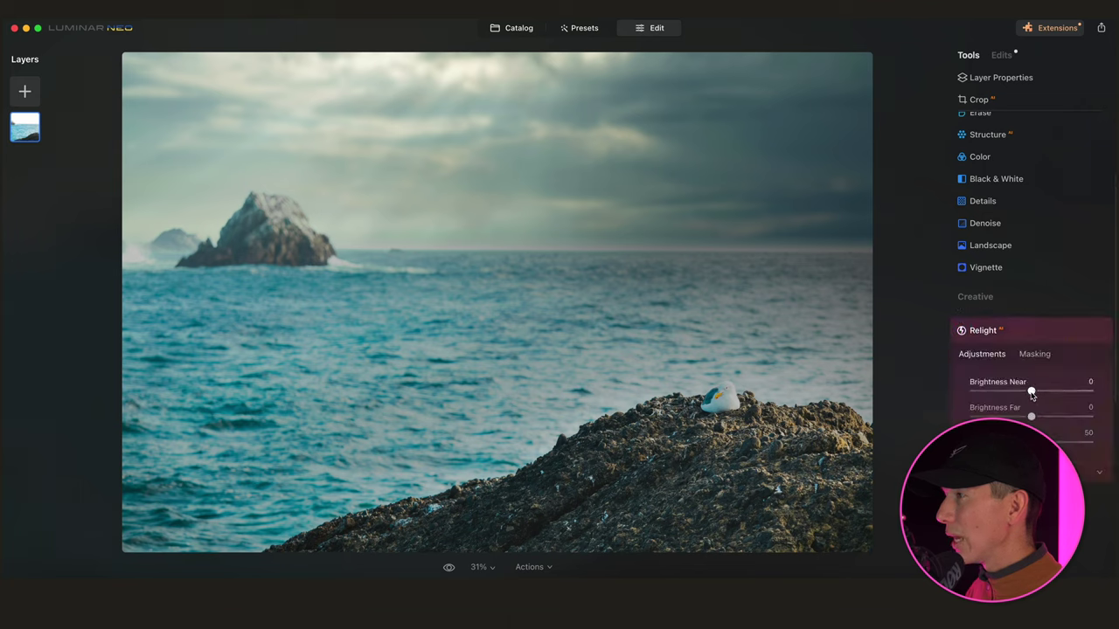
drag(1031, 394, 1053, 396)
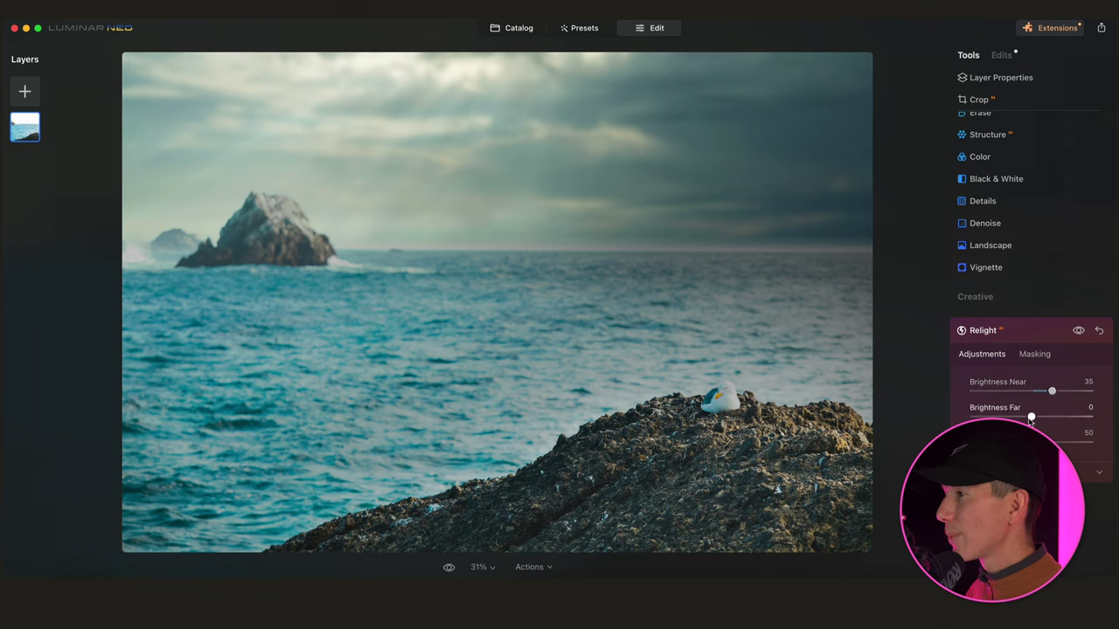
drag(1032, 442, 1064, 442)
drag(1052, 395, 1071, 395)
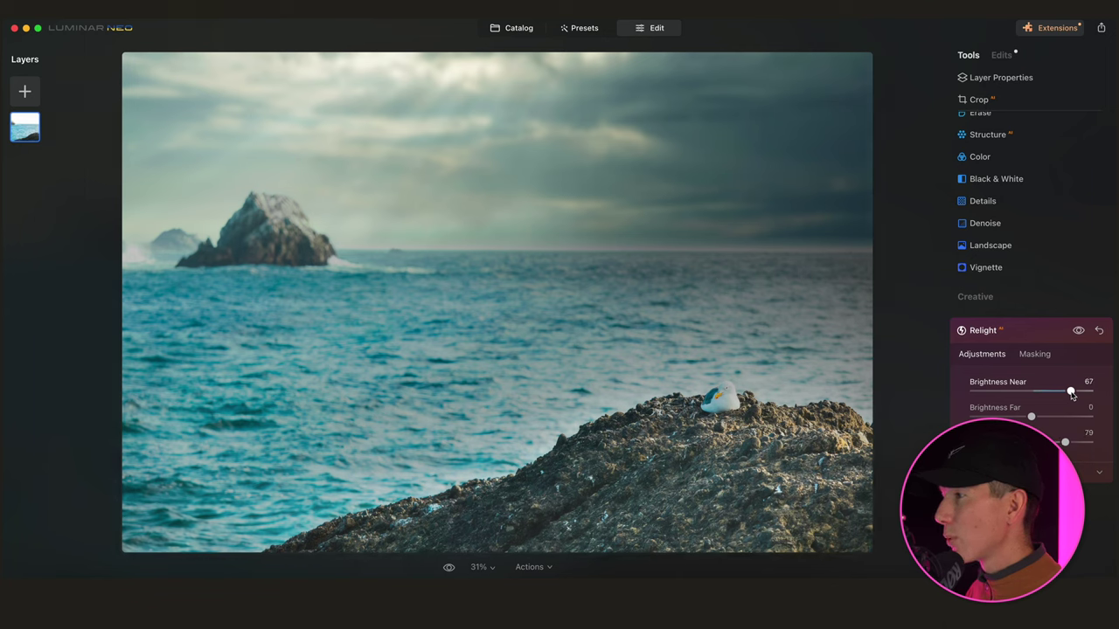
click(1029, 330)
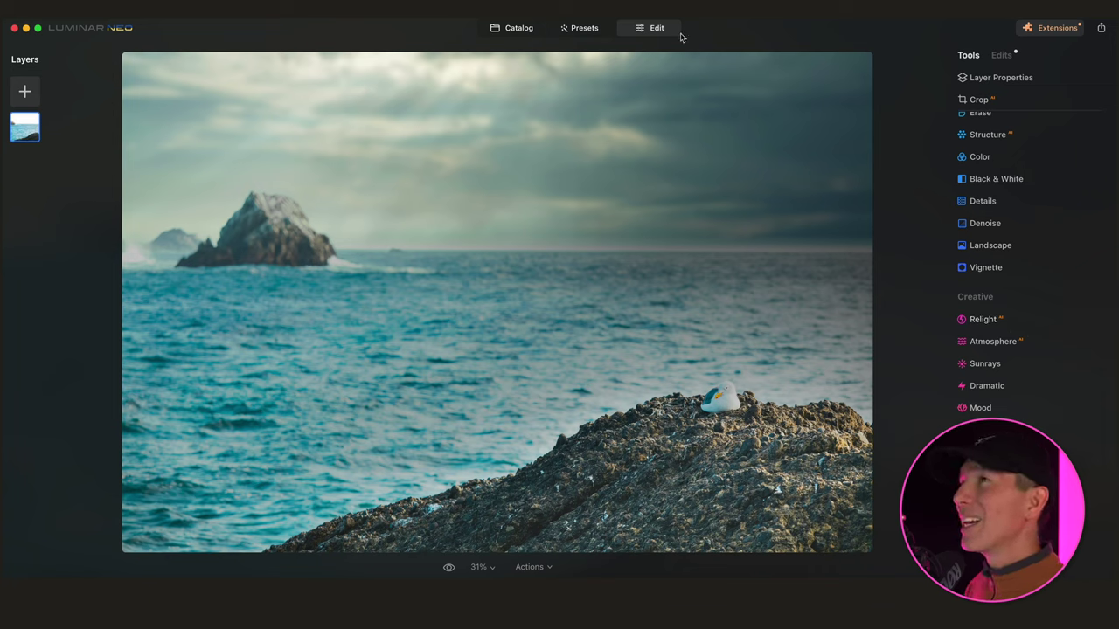
Open the egret-on-dark-background photo from the Catalog in the Edit workspace
click(528, 37)
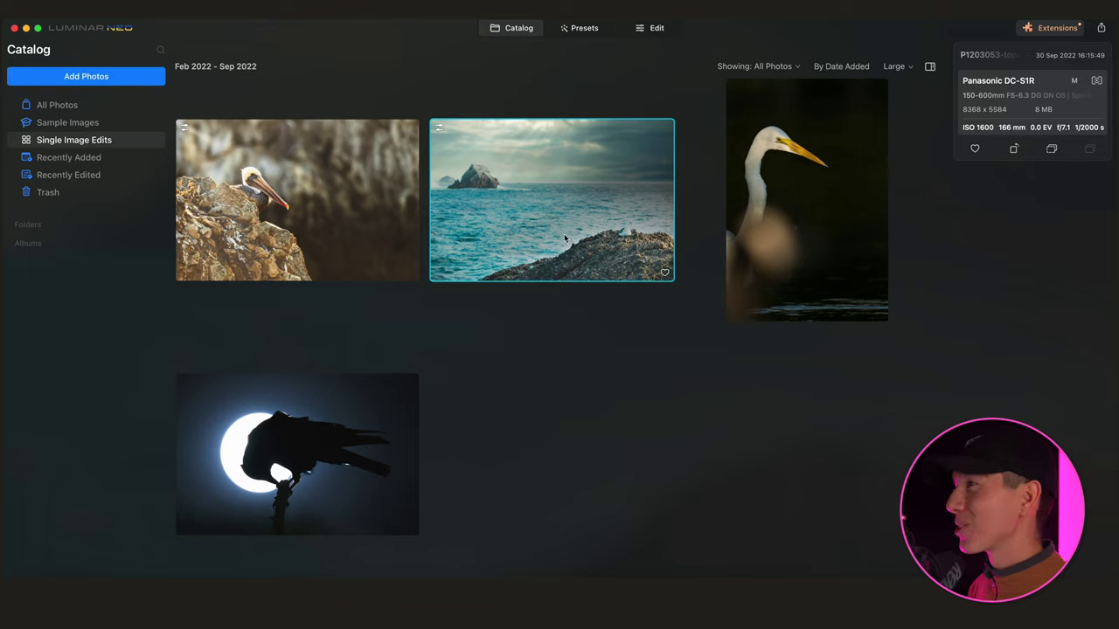
double_click(859, 220)
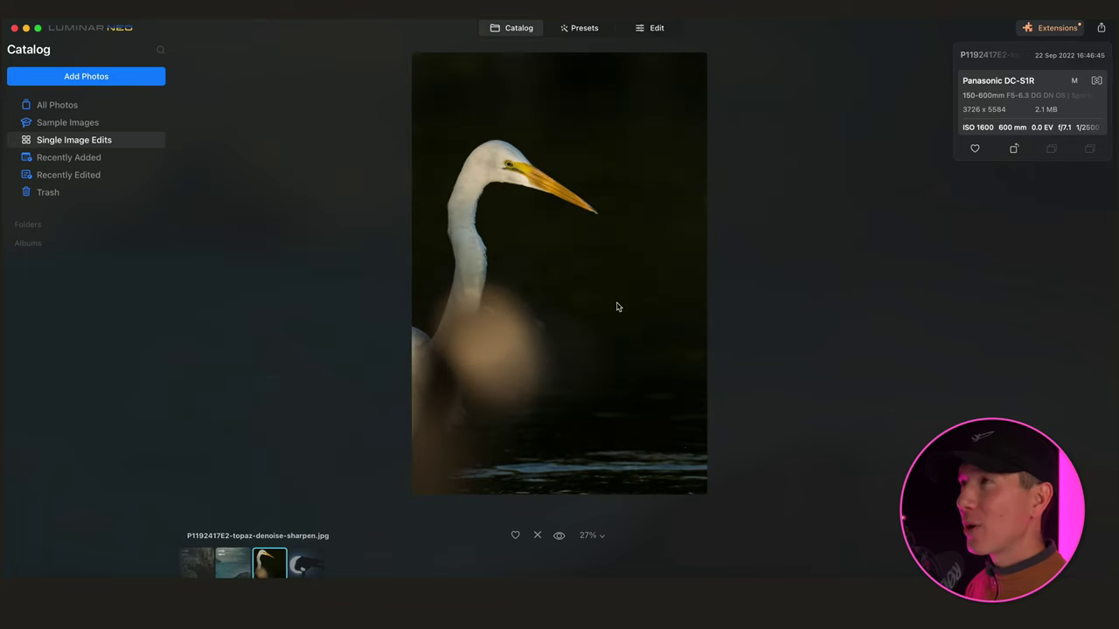
click(654, 29)
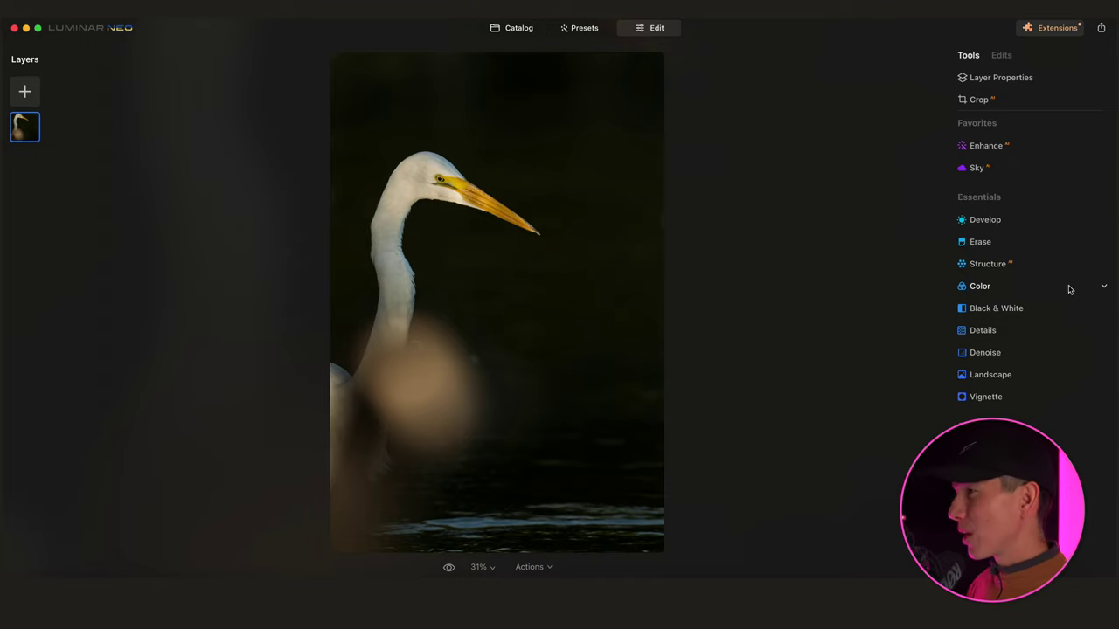
Give the egret a slight Accent boost in Enhance
scroll(998, 206, down, 3)
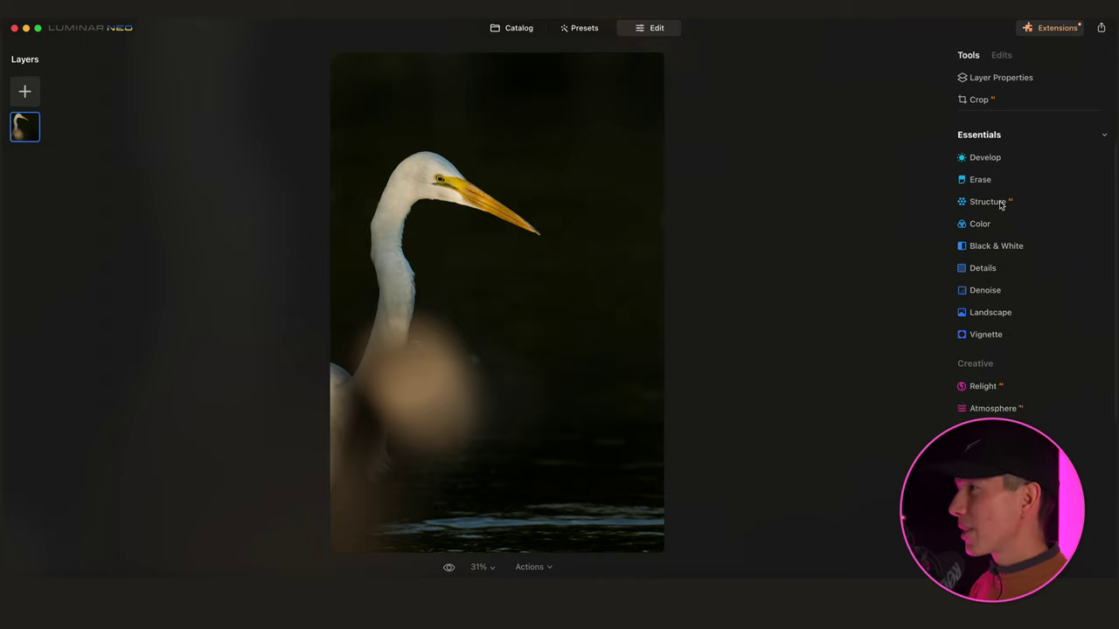
scroll(999, 211, up, 4)
click(1005, 158)
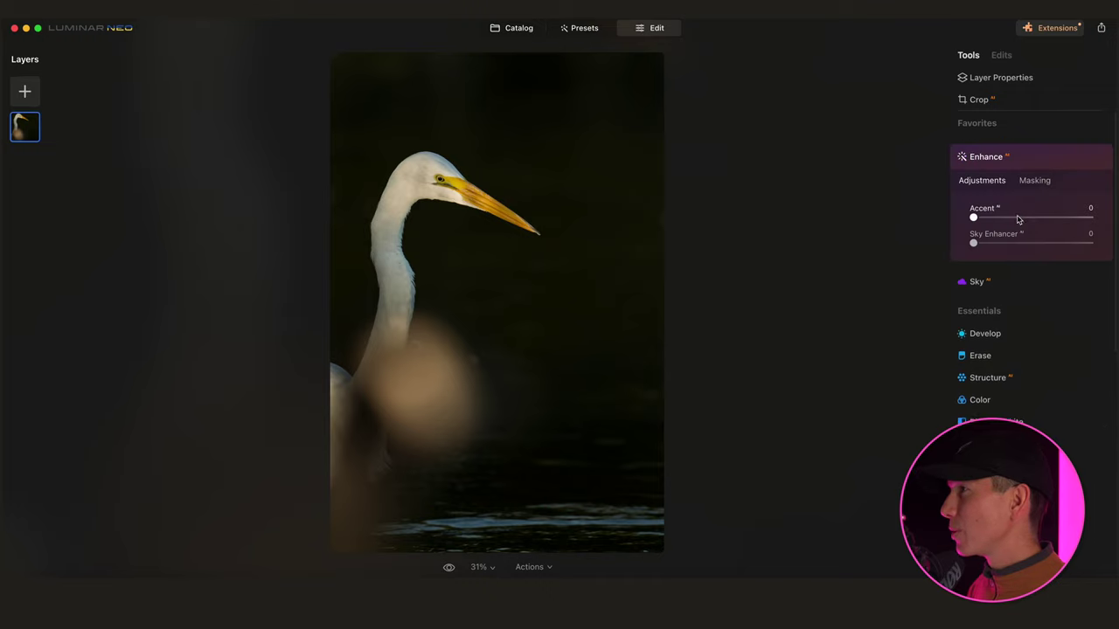
mouse_move(976, 220)
mouse_down()
mouse_move(1031, 216)
mouse_move(983, 220)
mouse_up()
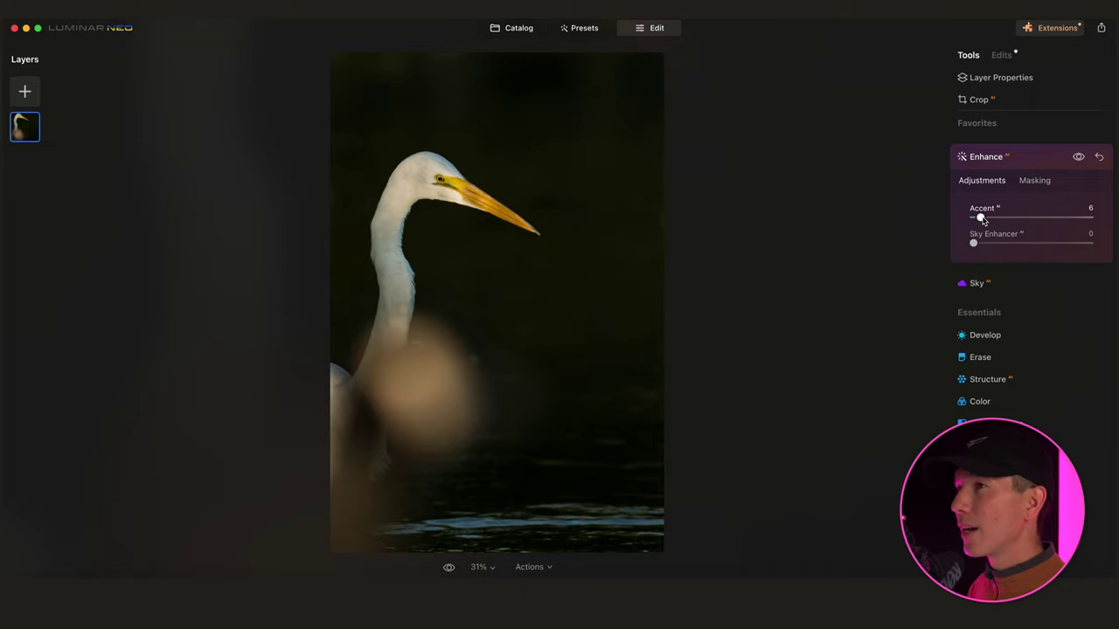
click(1021, 157)
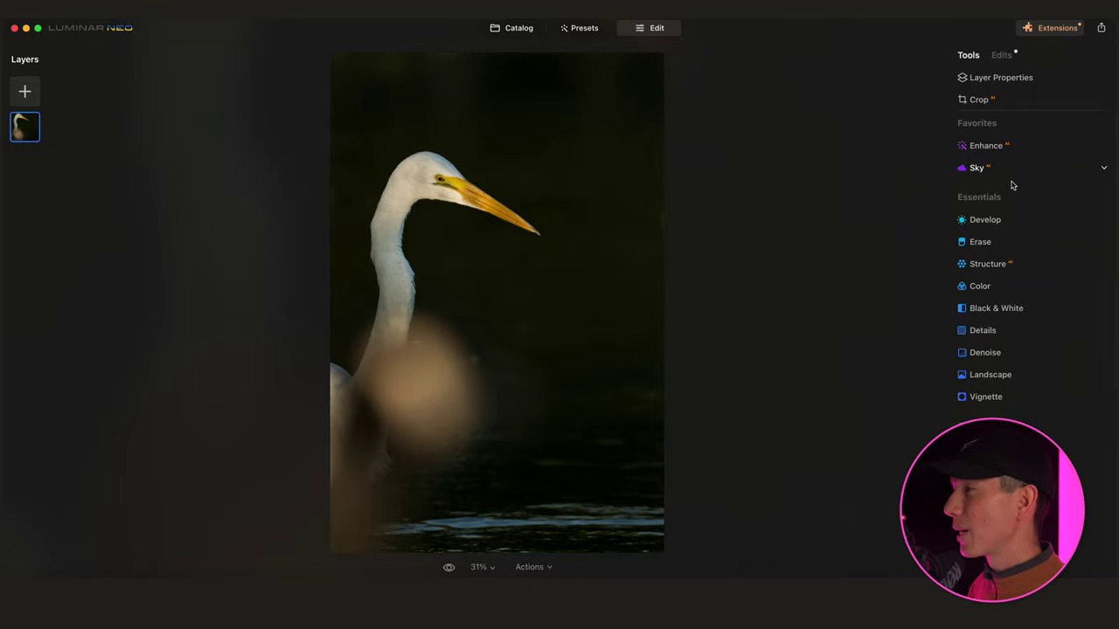
Relight the egret with Brightness Near 90, Depth 27 and a negative Brightness Far
scroll(1005, 186, down, 10)
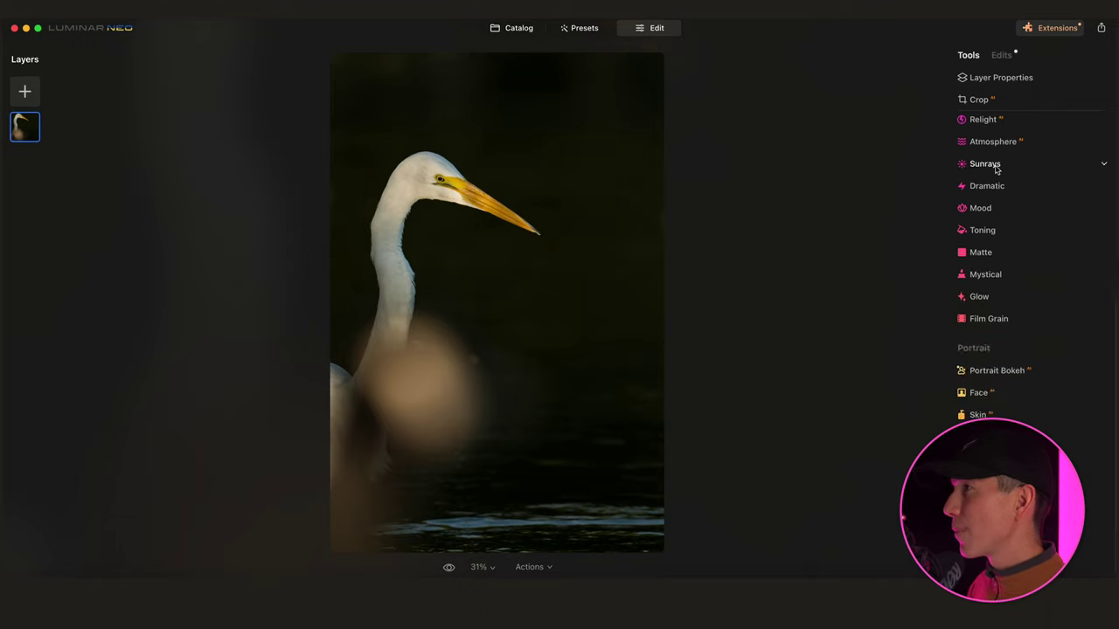
click(994, 175)
click(1000, 180)
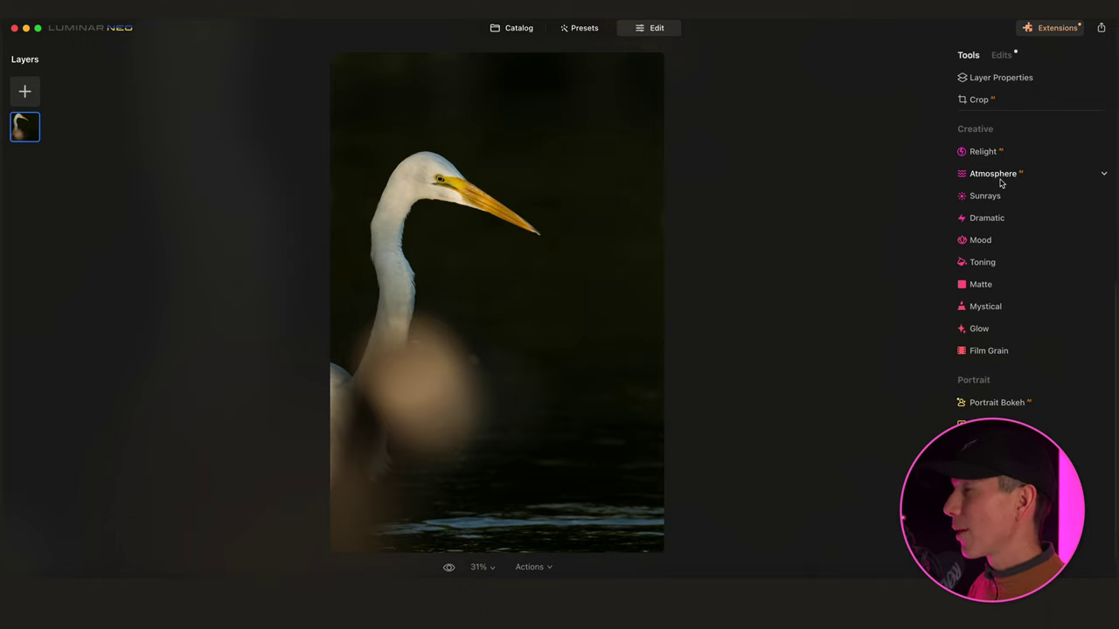
click(983, 152)
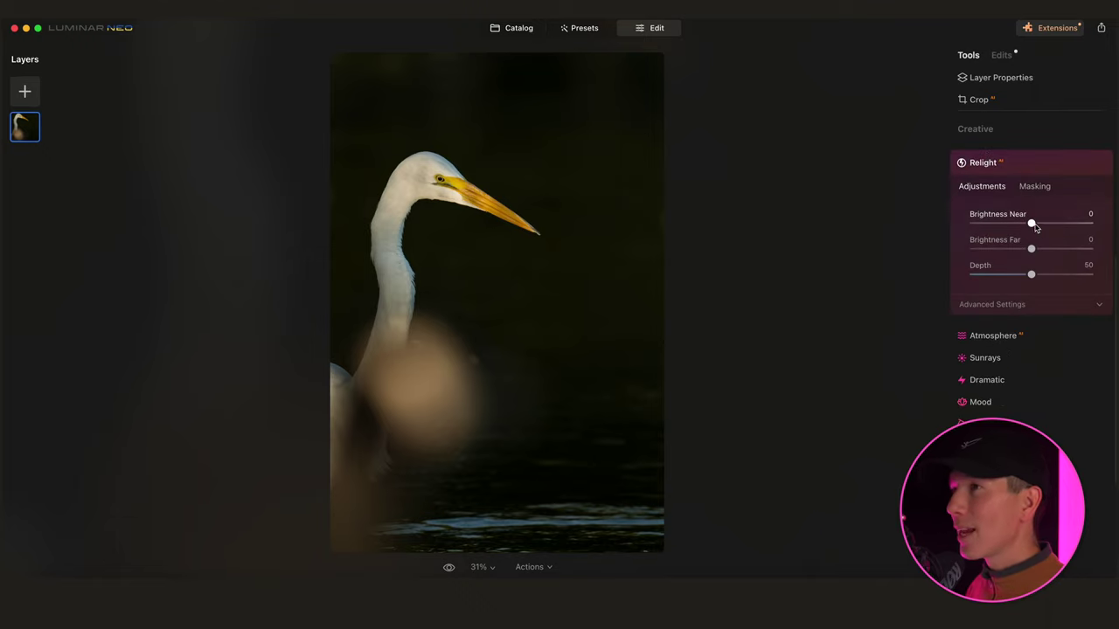
drag(1031, 224, 1088, 223)
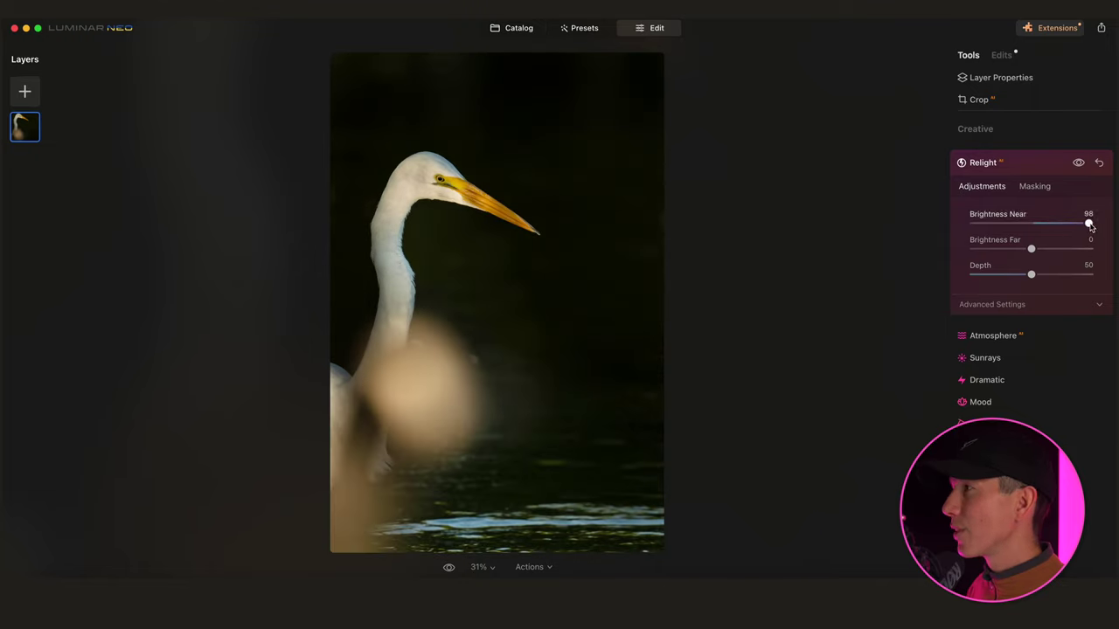
drag(1088, 224, 1084, 224)
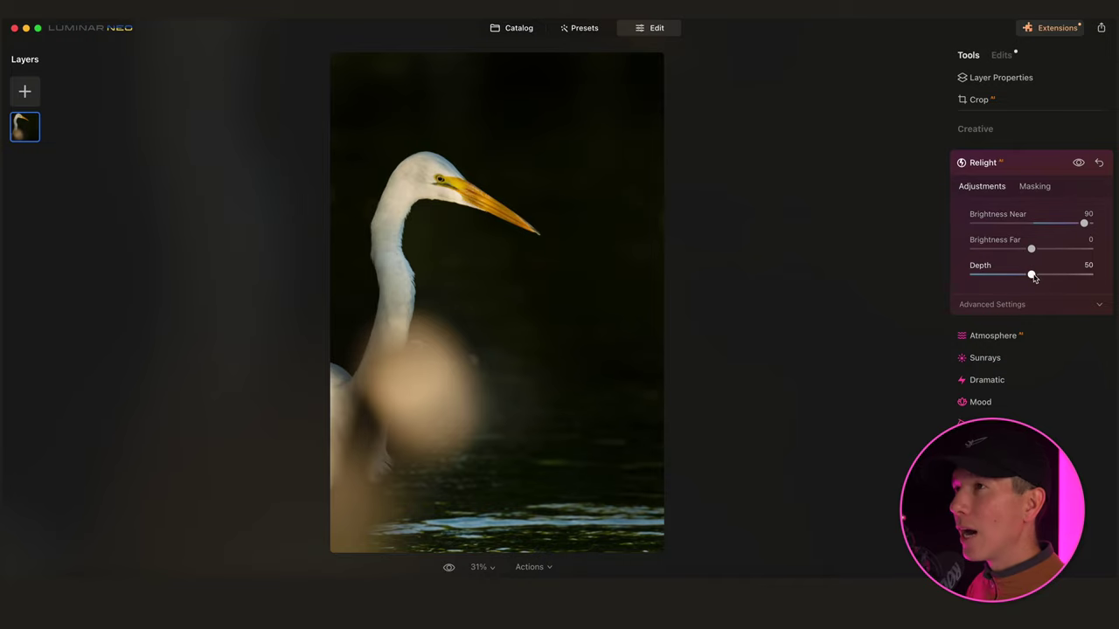
drag(1031, 277, 1005, 276)
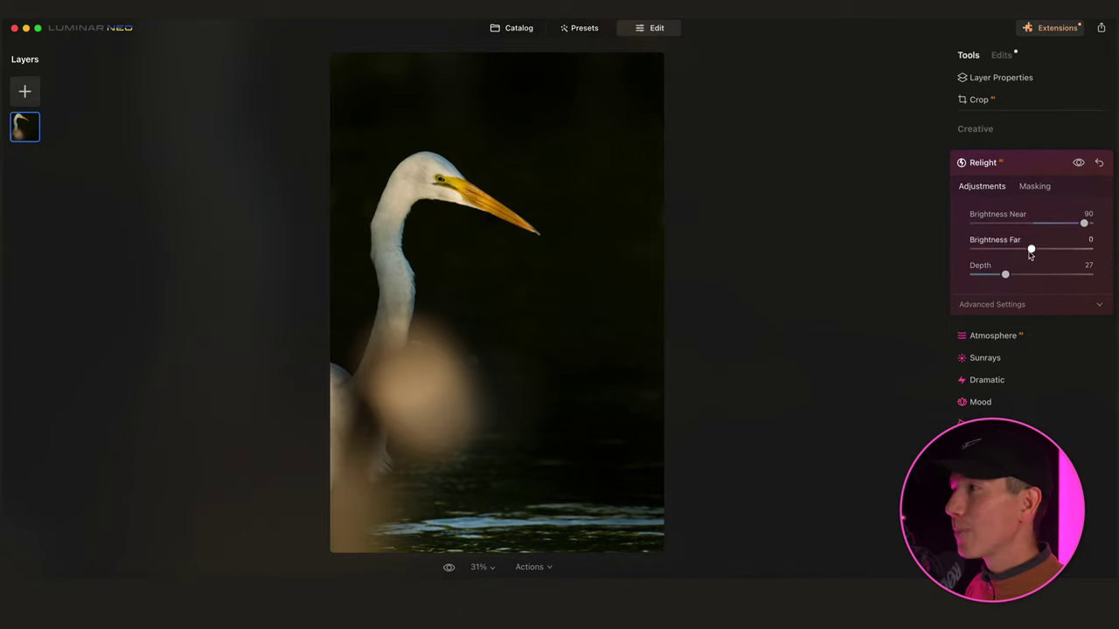
mouse_move(1031, 250)
mouse_down()
mouse_move(1011, 250)
mouse_move(1031, 250)
mouse_up()
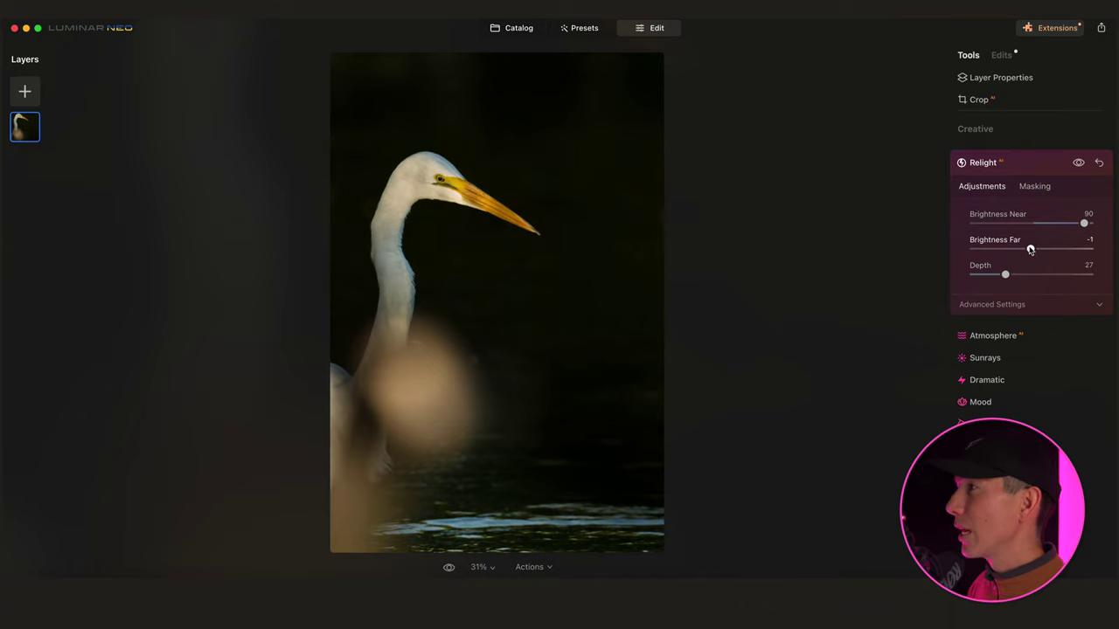
click(1021, 164)
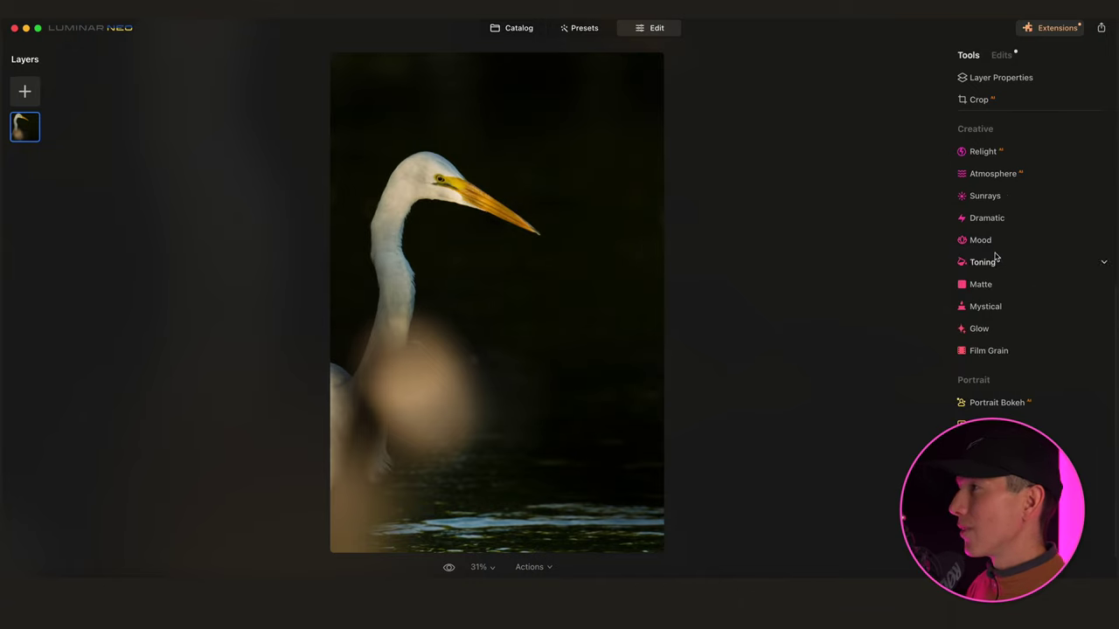
click(996, 200)
Place the Sunrays sun centre at the top-left corner with Amount 34
click(1018, 259)
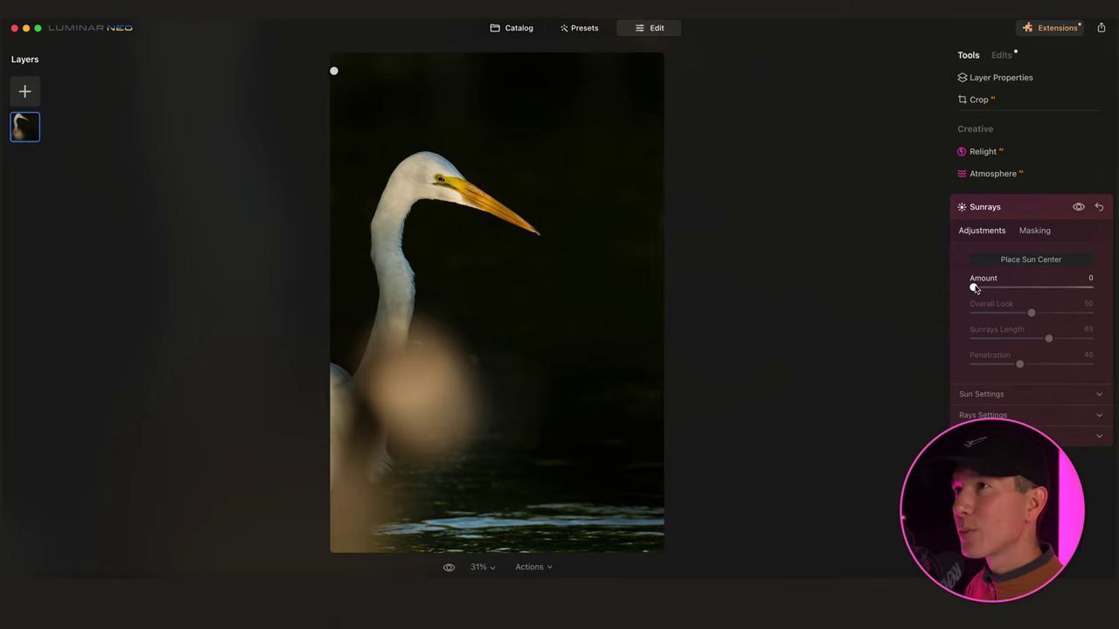
drag(974, 289, 1004, 286)
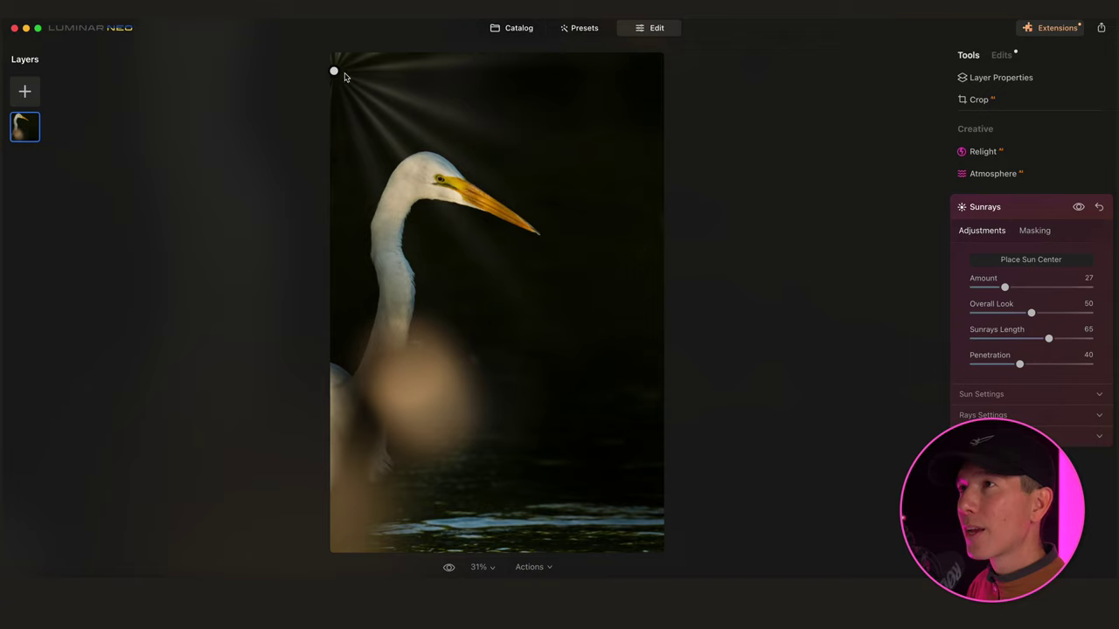
mouse_move(334, 71)
mouse_down()
mouse_move(309, 44)
mouse_move(277, 42)
mouse_up()
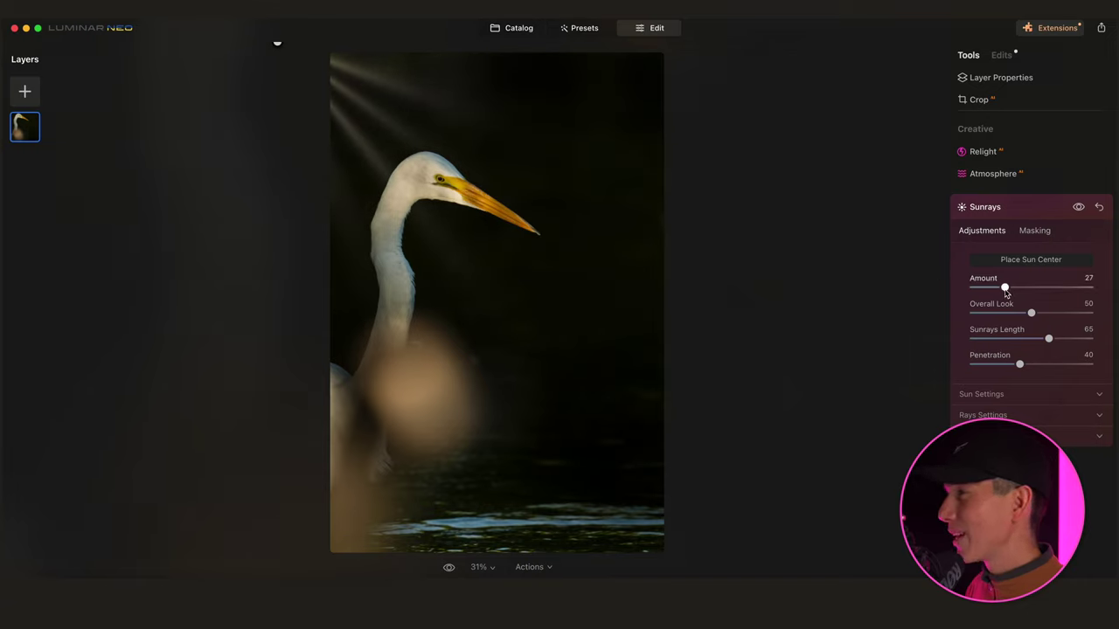
drag(1005, 291, 1015, 293)
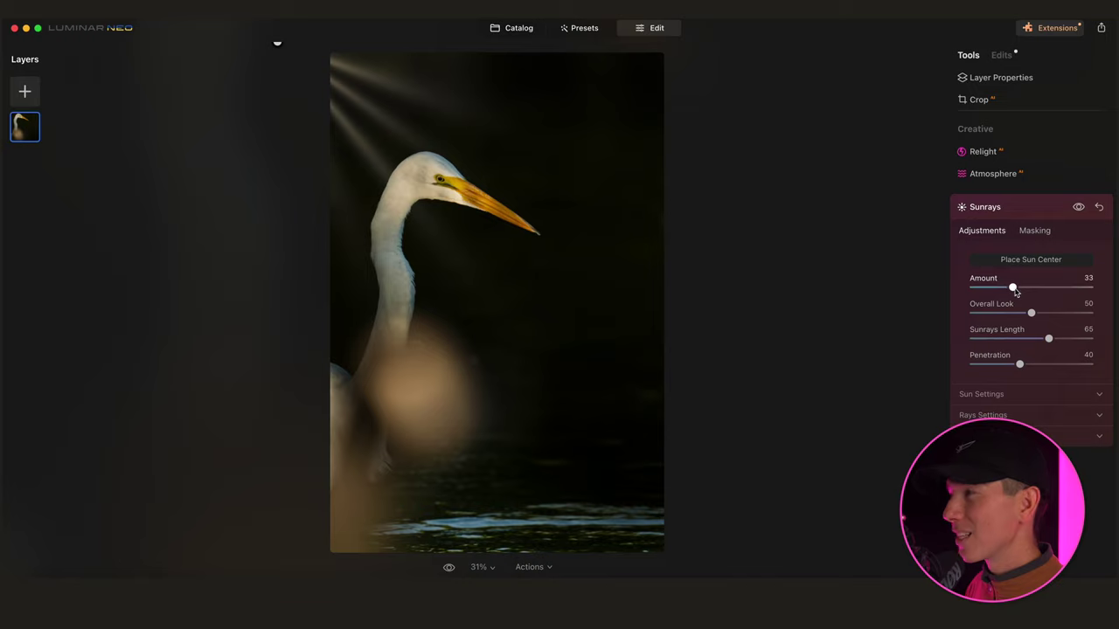
Set the Number of Sunrays to 19 and Randomize to 5
click(1020, 417)
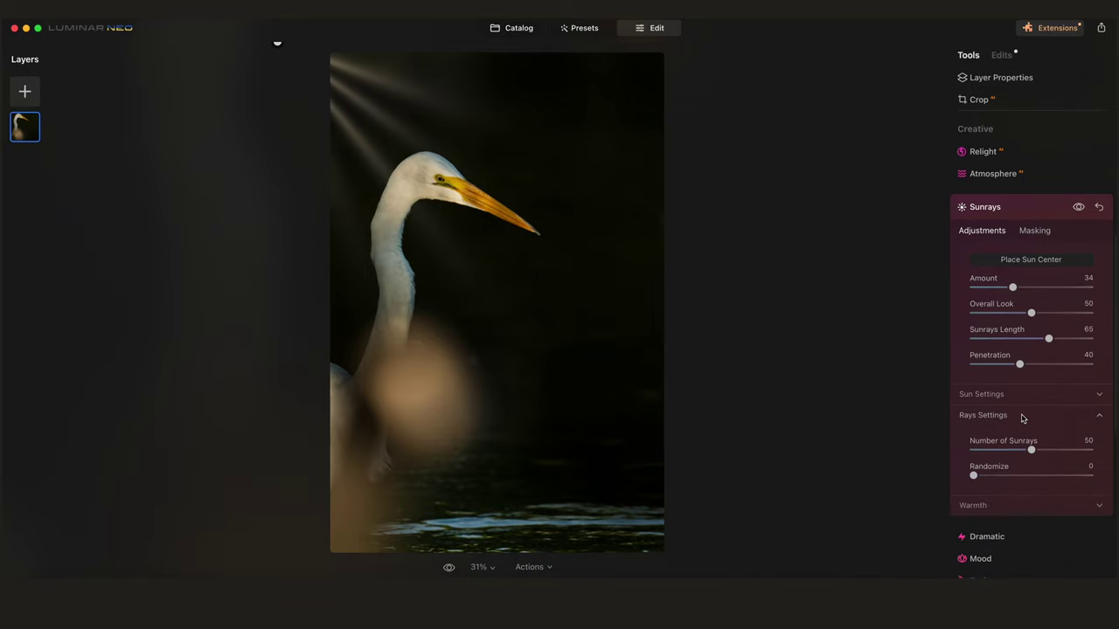
drag(1031, 452, 996, 452)
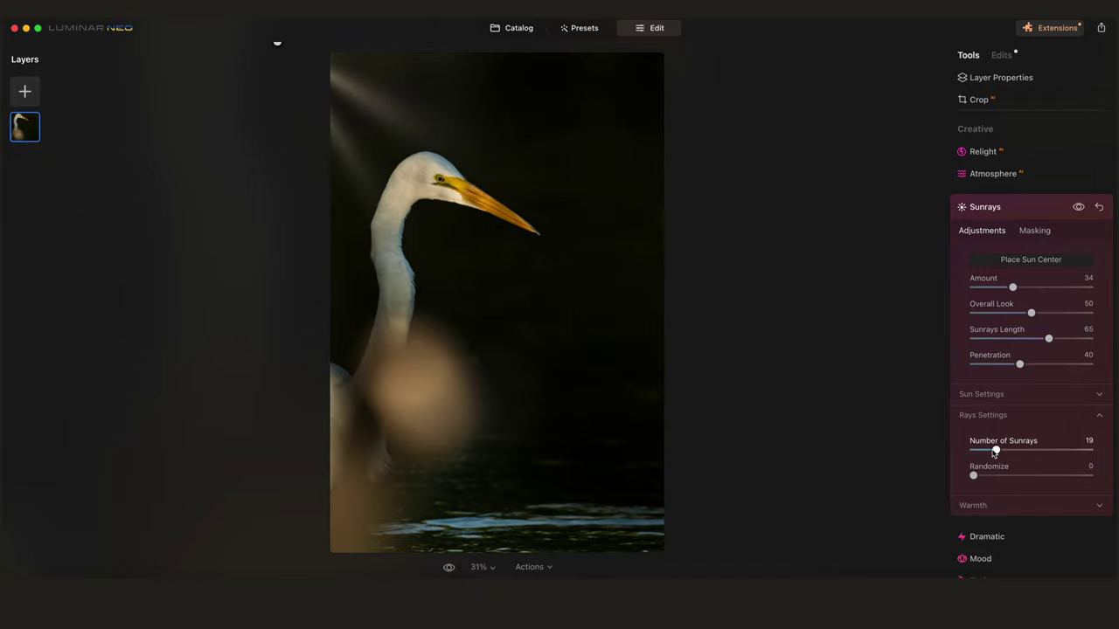
click(1031, 417)
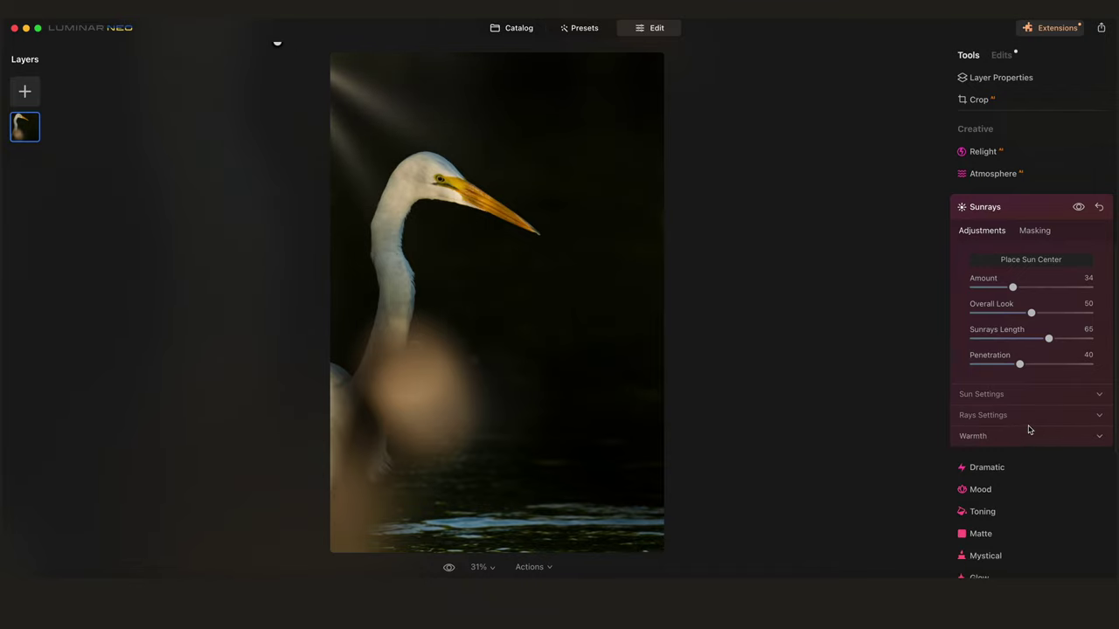
click(1030, 419)
drag(975, 479, 982, 479)
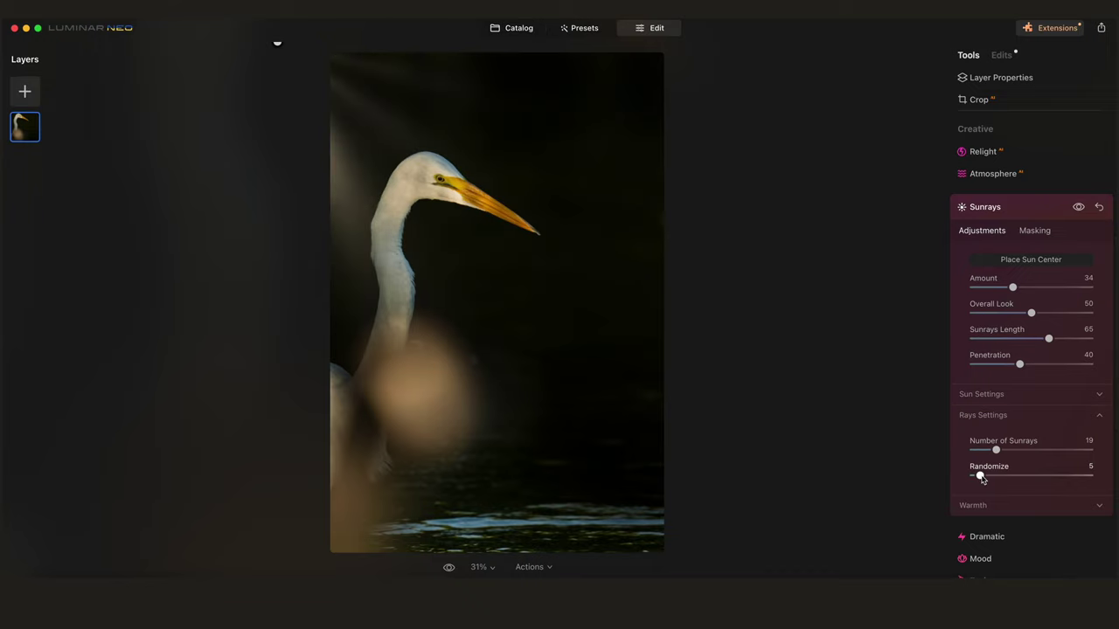
click(1037, 416)
Set Overall Look 100, Length 90 and Penetration 43, nudging the sun slightly higher
drag(1032, 313, 1094, 318)
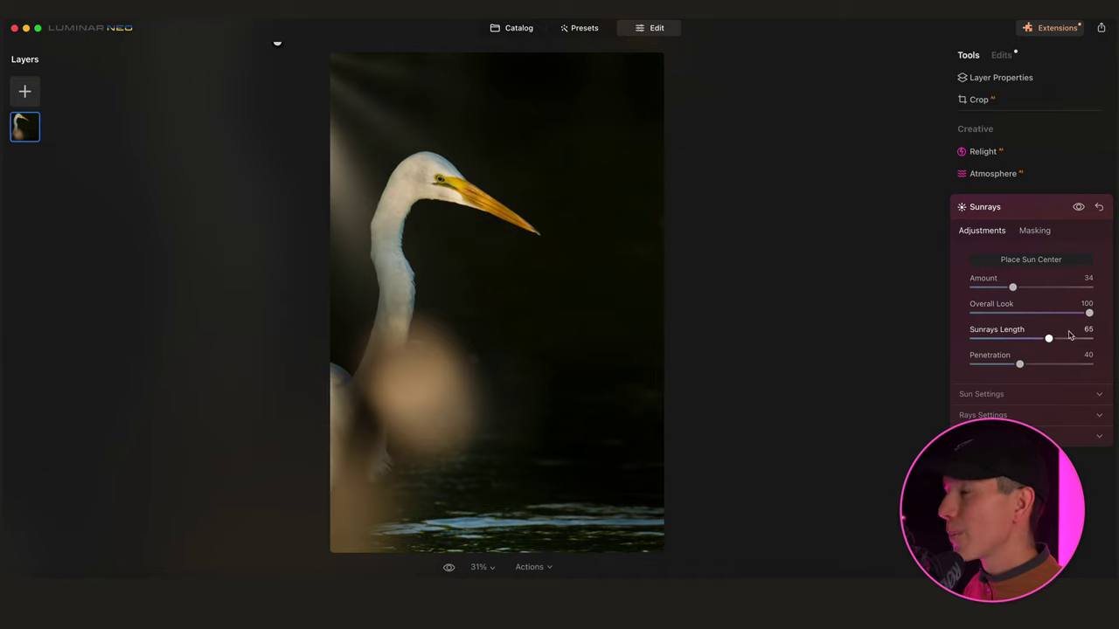
drag(1064, 344, 1083, 343)
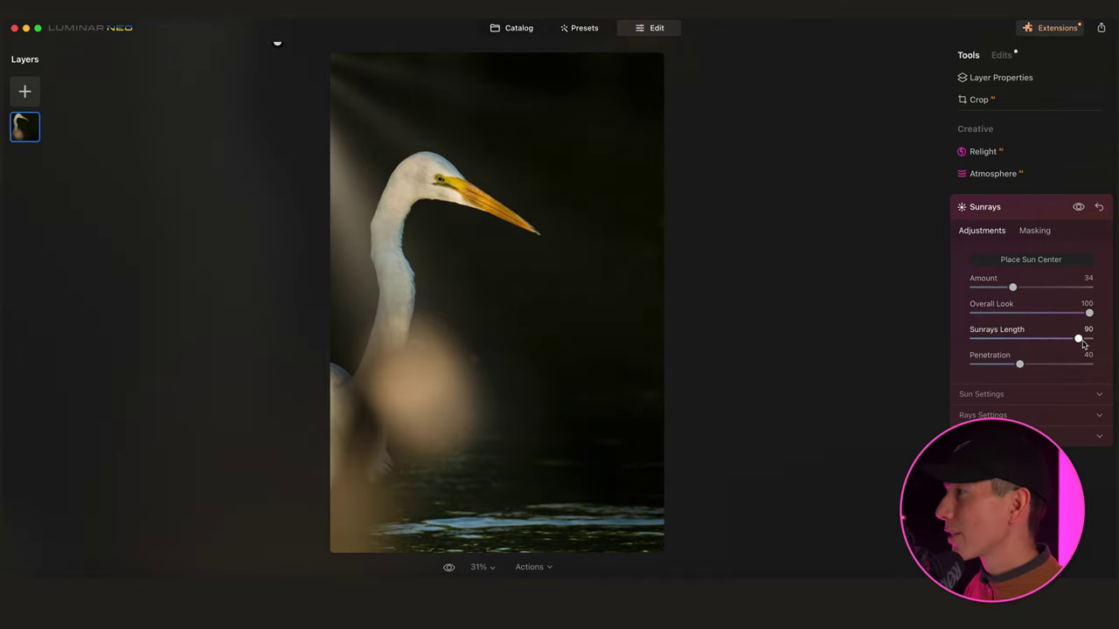
mouse_move(1019, 364)
mouse_down()
mouse_move(997, 369)
mouse_move(1087, 369)
mouse_move(1023, 368)
mouse_up()
click(1030, 259)
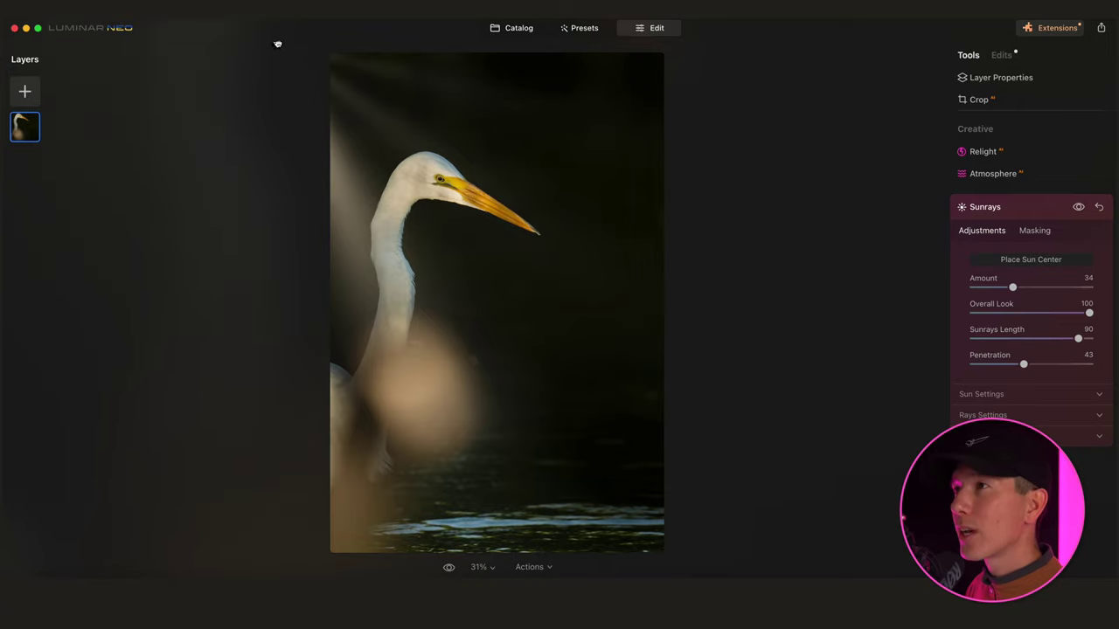
mouse_move(276, 43)
mouse_down()
mouse_move(240, 27)
mouse_move(270, 27)
mouse_up()
click(1035, 231)
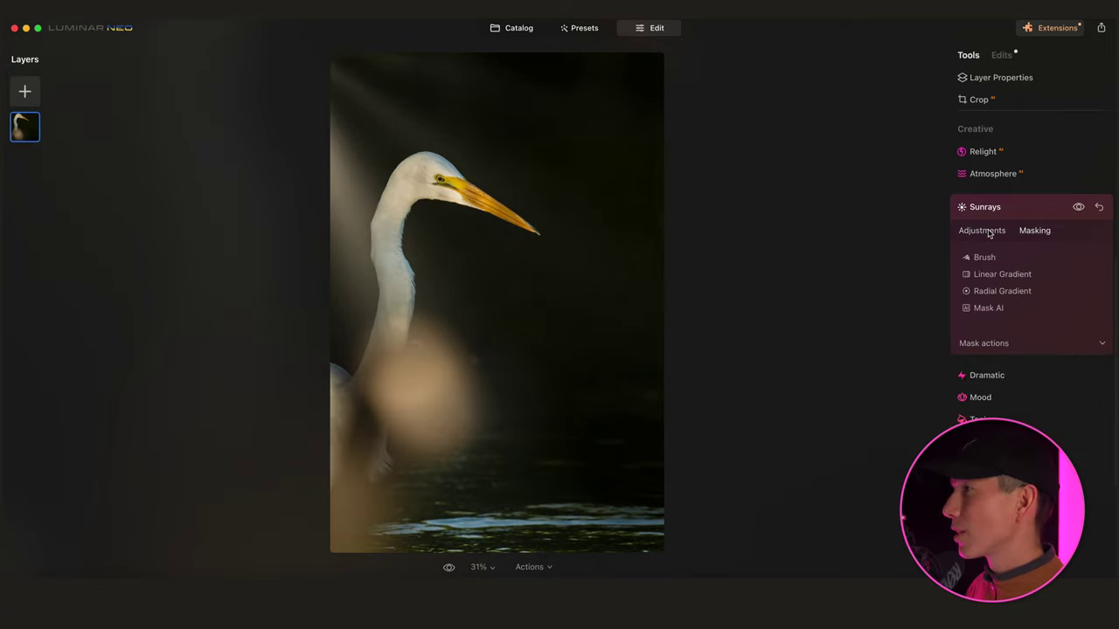
click(988, 232)
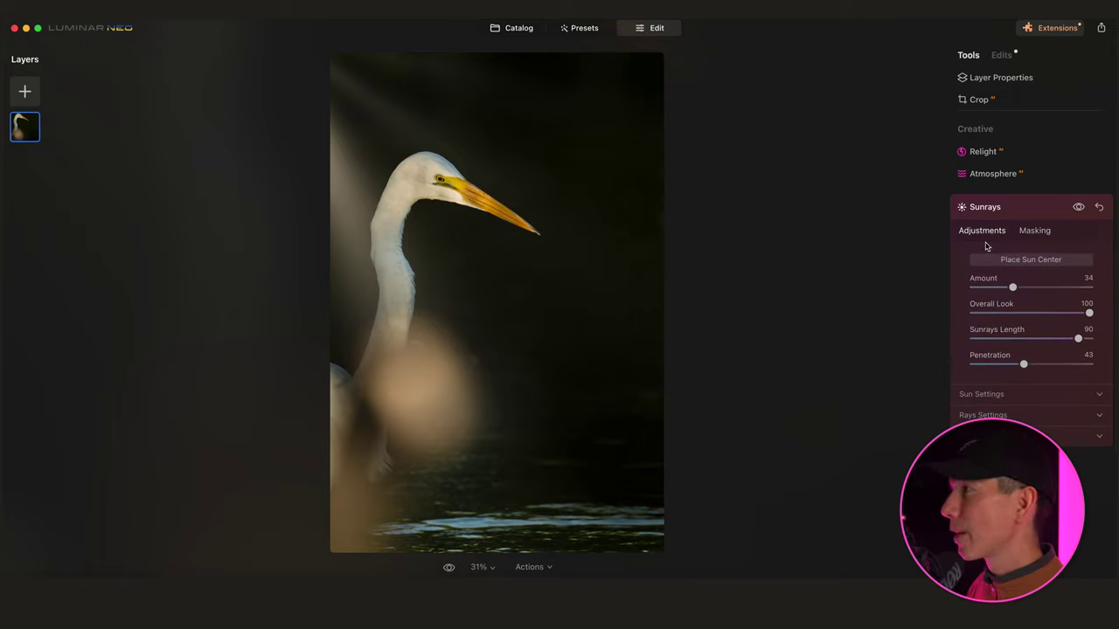
click(1024, 214)
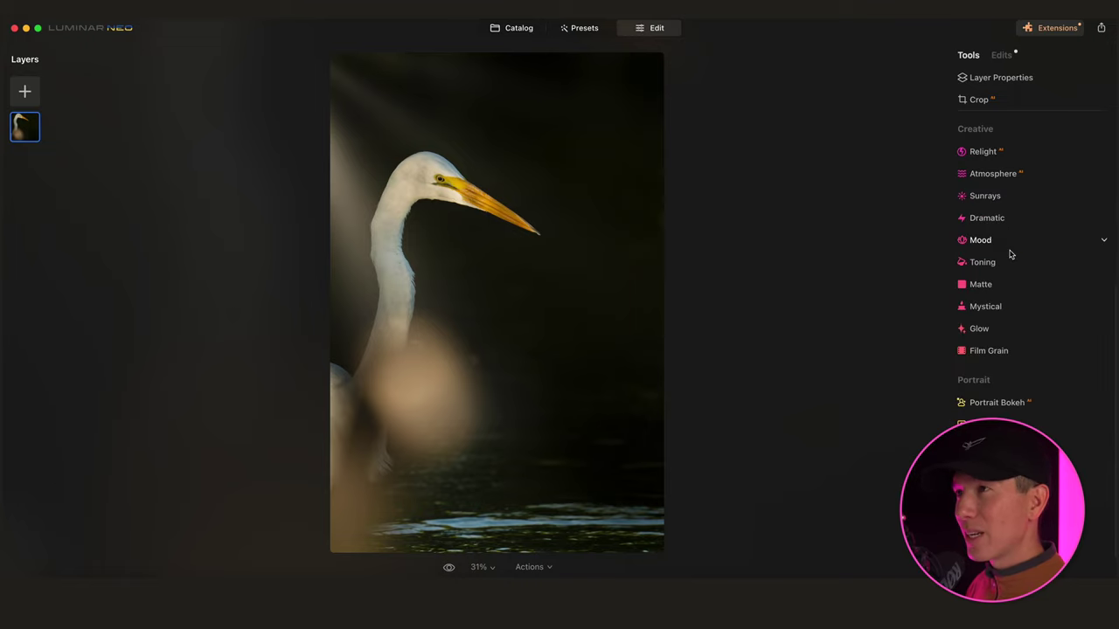
Set Supercontrast Highlights Contrast to 29 and Midtones Contrast to 16 on the egret
scroll(1101, 427, down, 5)
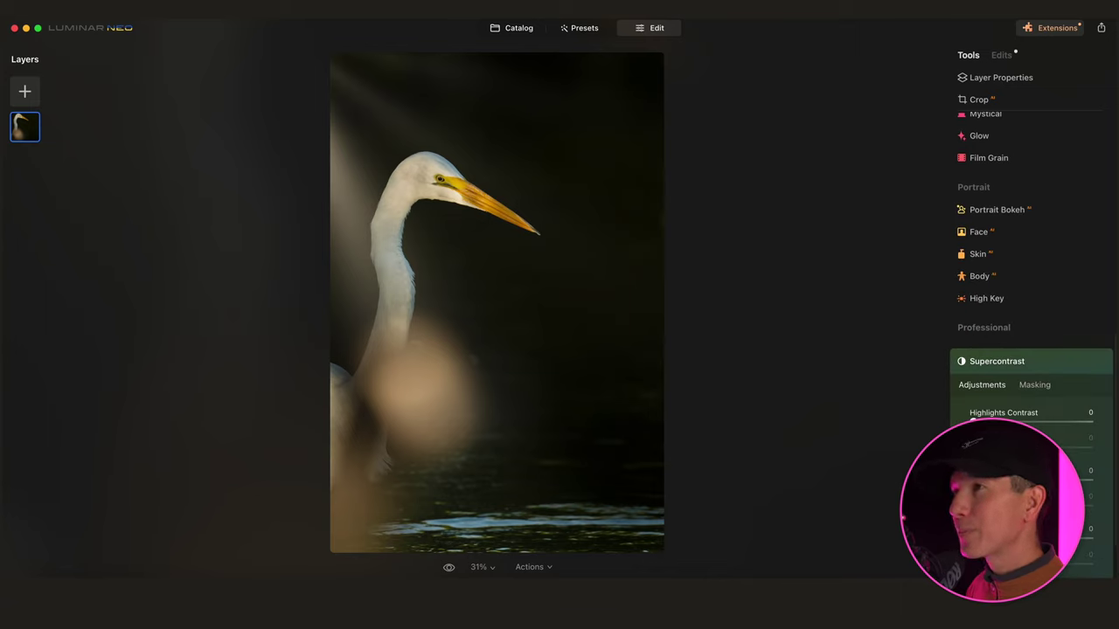
drag(973, 421, 993, 422)
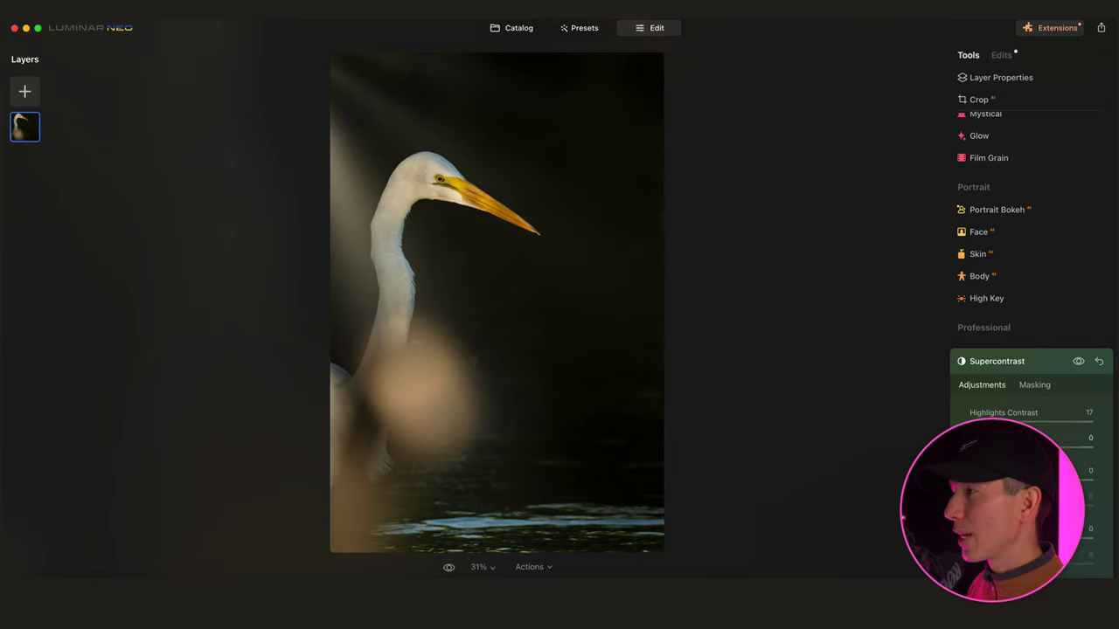
scroll(993, 357, down, 2)
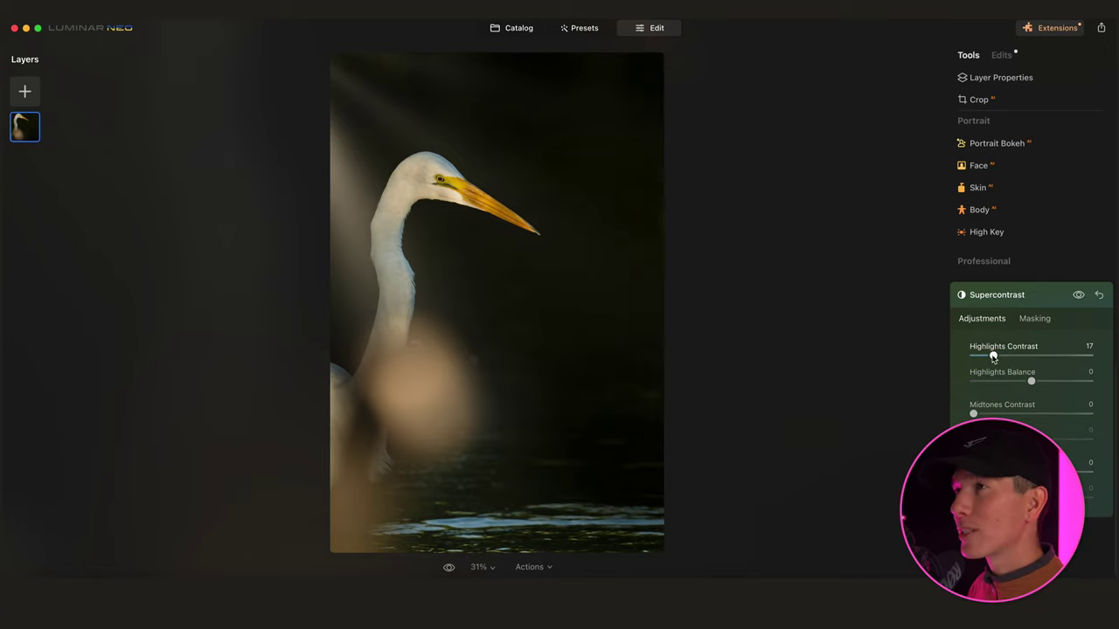
mouse_move(993, 356)
mouse_down()
mouse_move(971, 353)
mouse_move(1008, 356)
mouse_up()
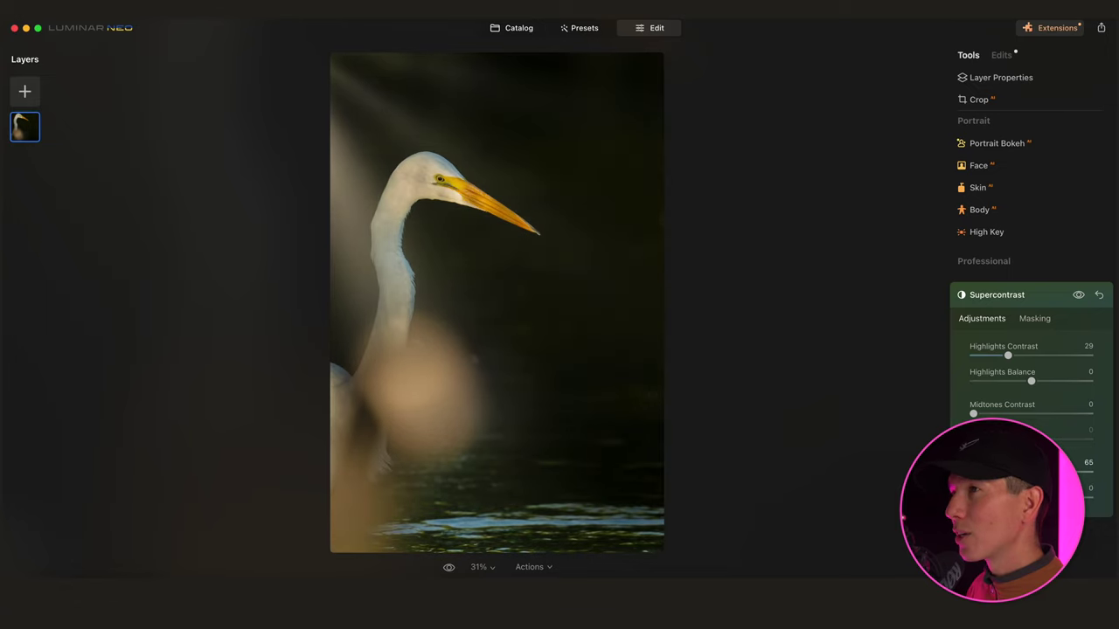
double_click(1088, 472)
drag(972, 414, 995, 414)
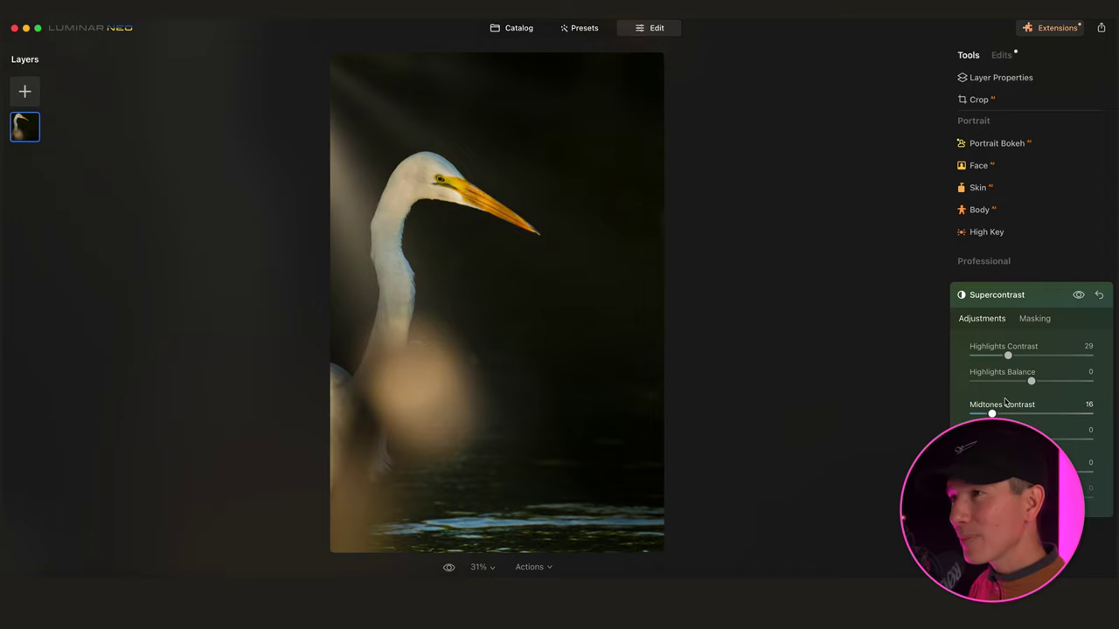
scroll(1005, 385, up, 3)
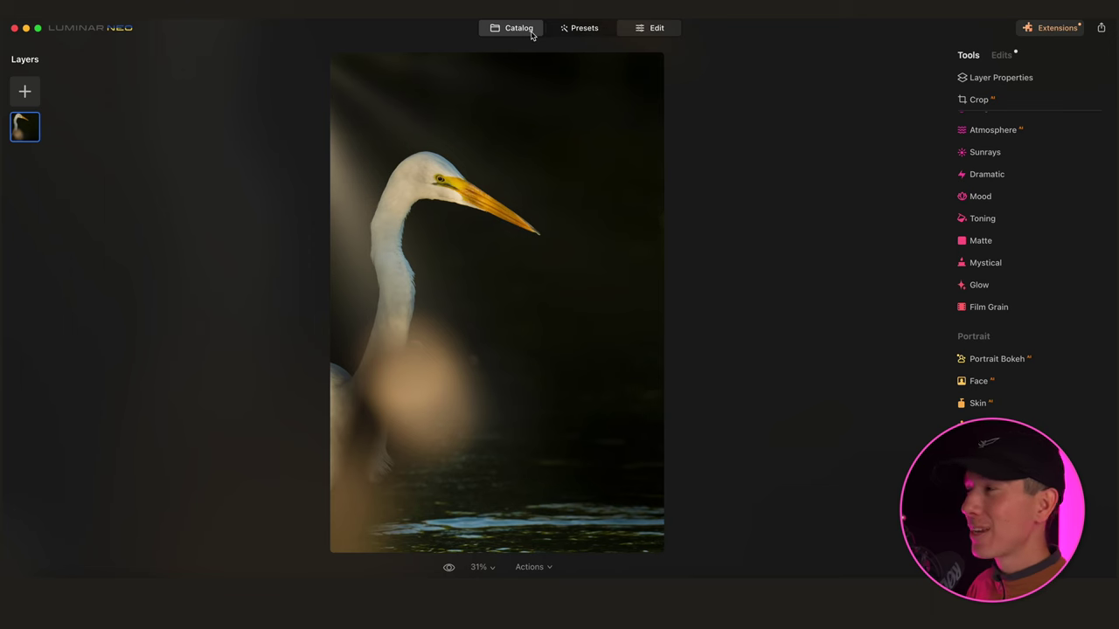
Open the crow-against-the-moon photo from the Catalog in the Edit workspace
click(519, 29)
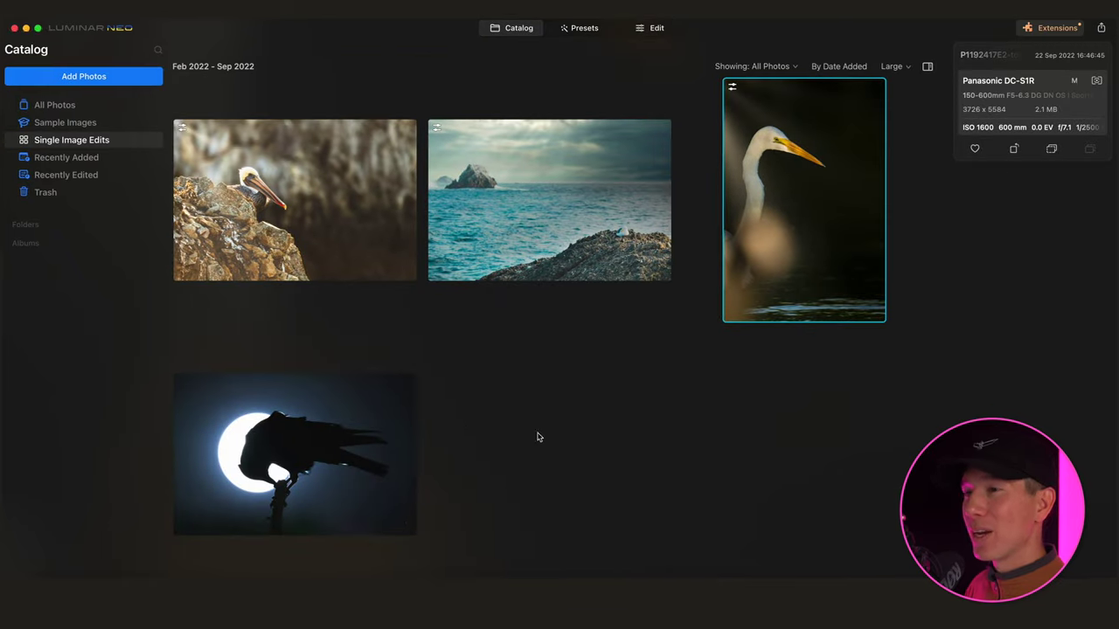
double_click(290, 449)
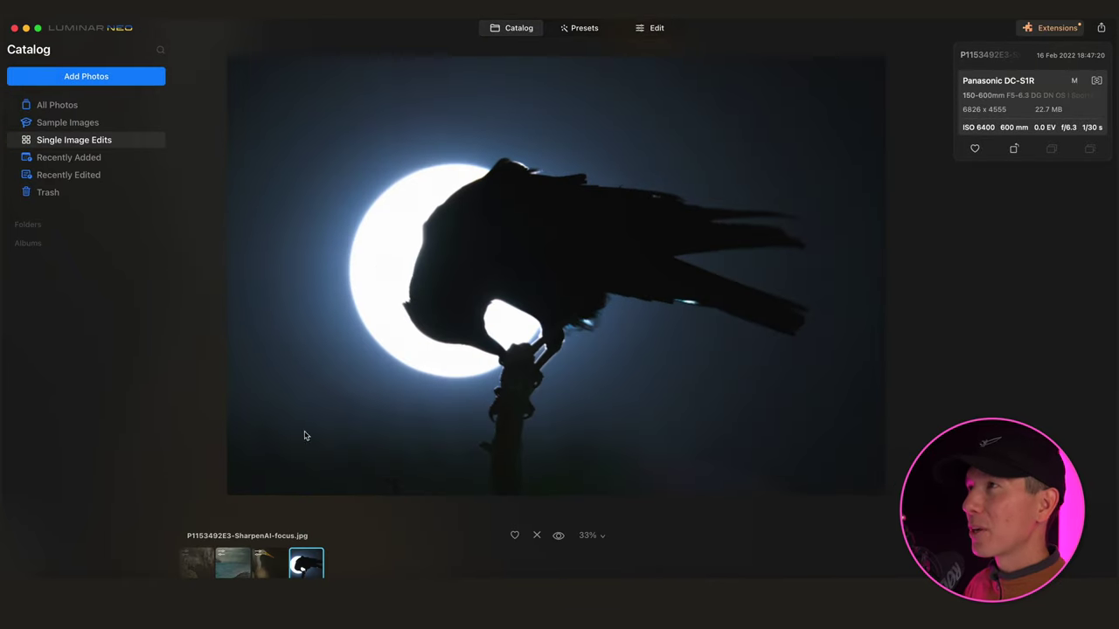
click(648, 29)
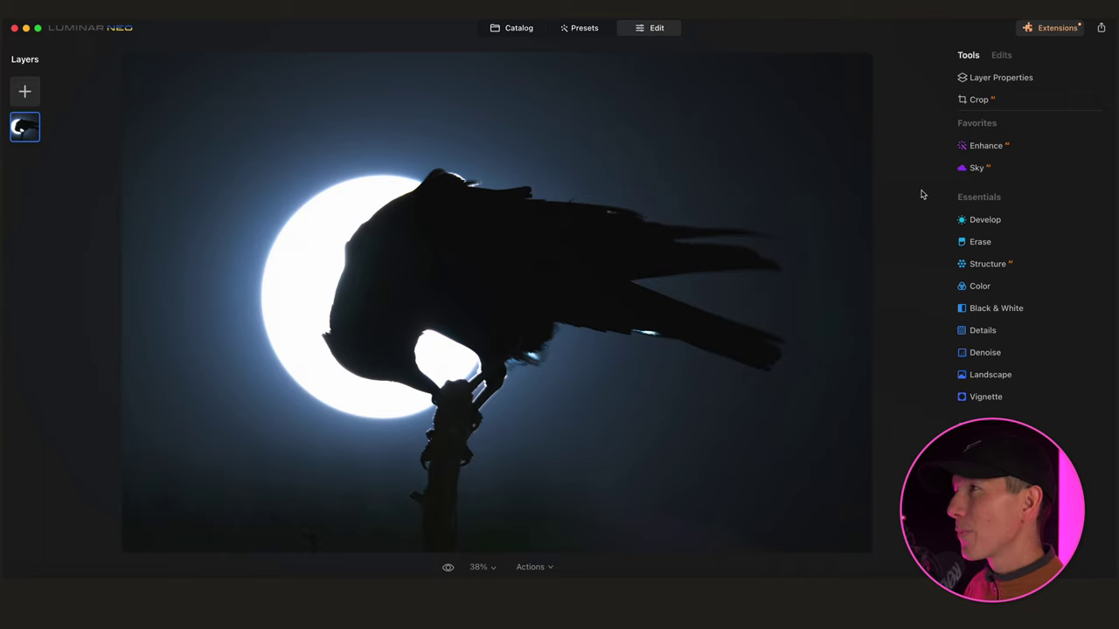
Open Sky Selection and preview the Galaxy 2 sky
click(986, 168)
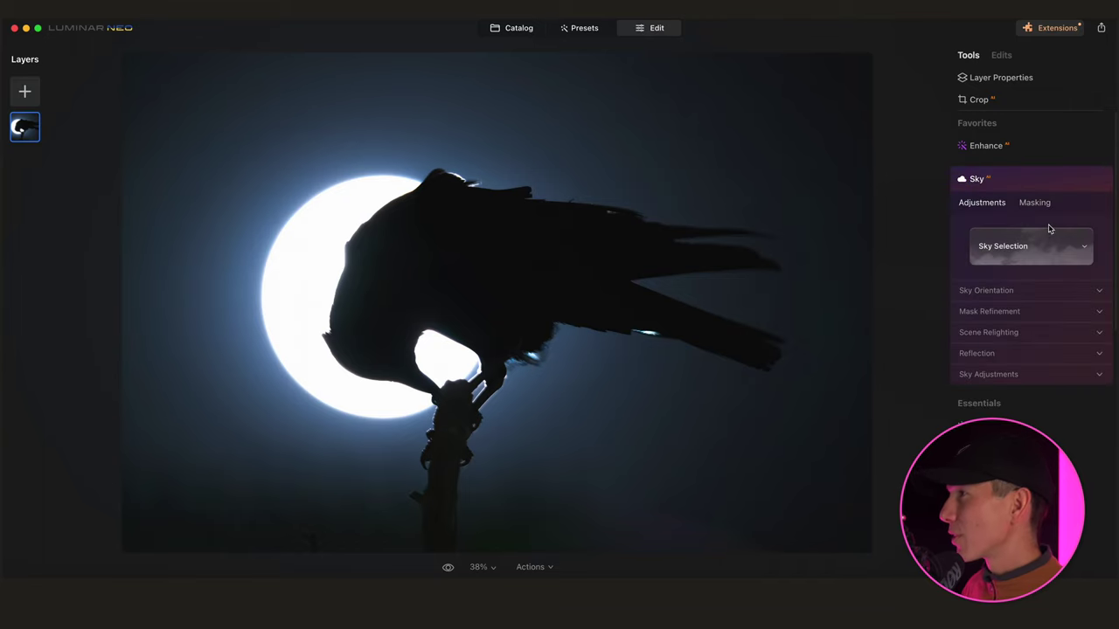
click(1026, 247)
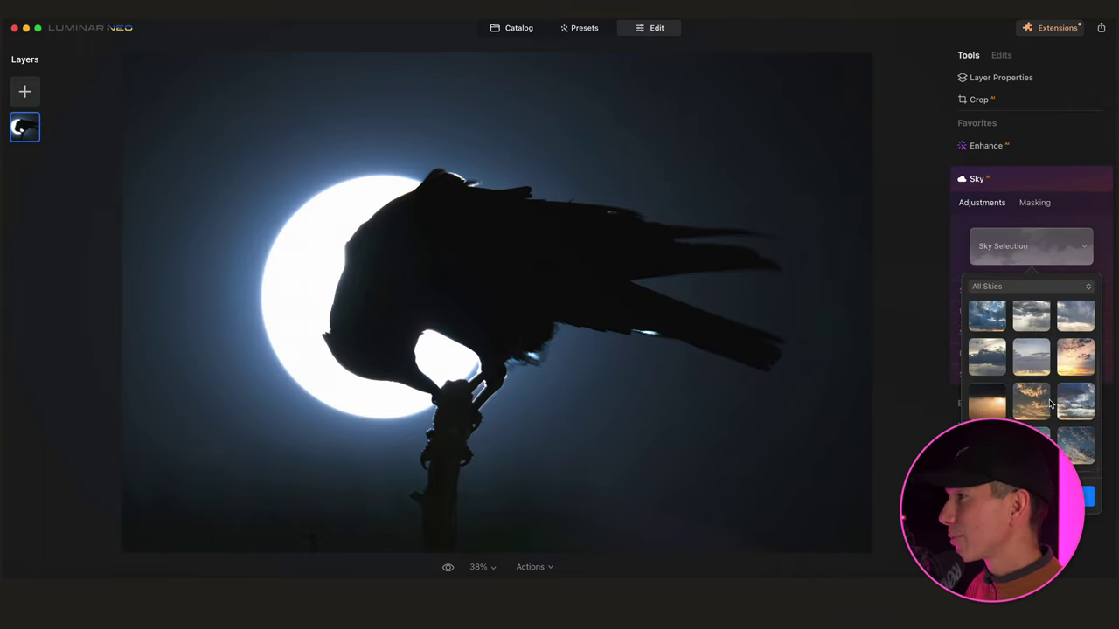
scroll(1051, 404, down, 5)
click(1038, 394)
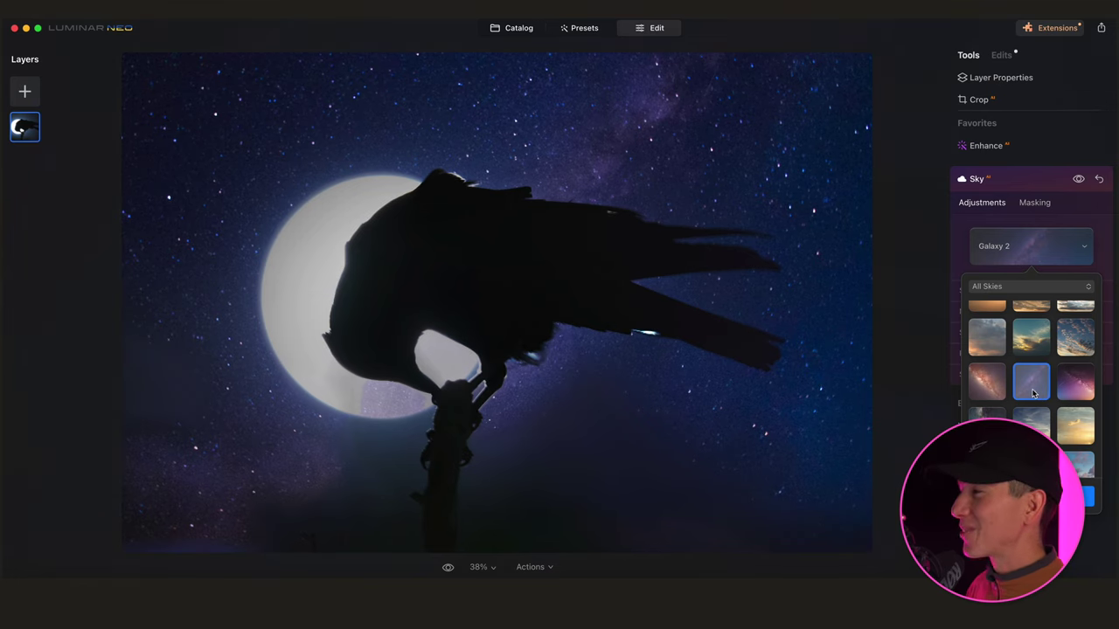
scroll(1029, 392, down, 1)
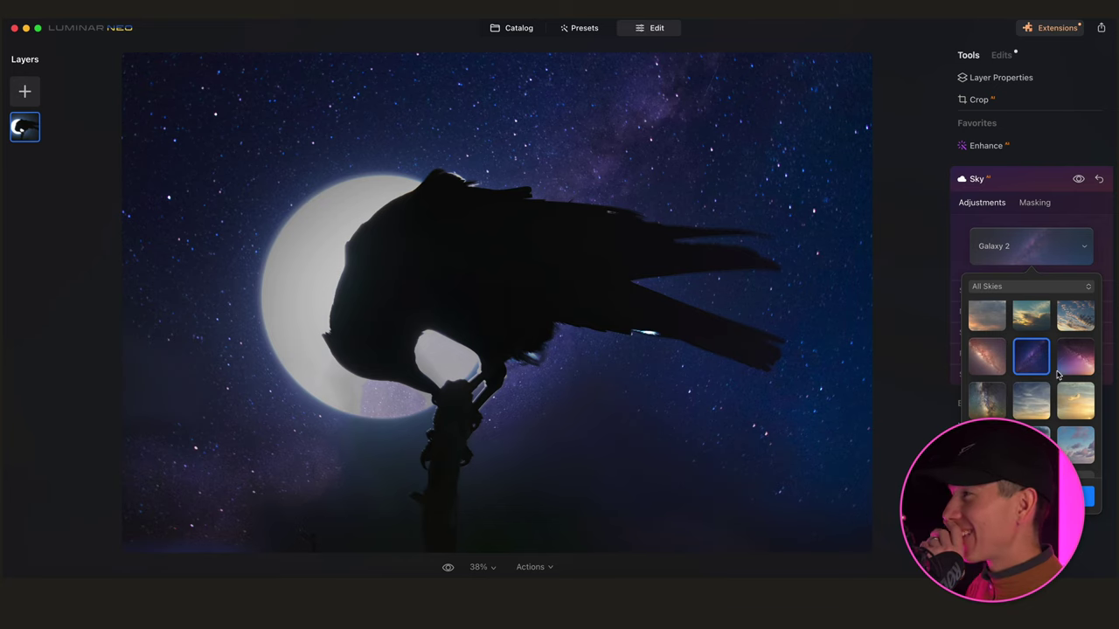
scroll(1070, 358, down, 1)
Compare Starry Night 2, Galaxy 1 and Sunset Clouds 2, settling on Starry Night 1
click(1071, 348)
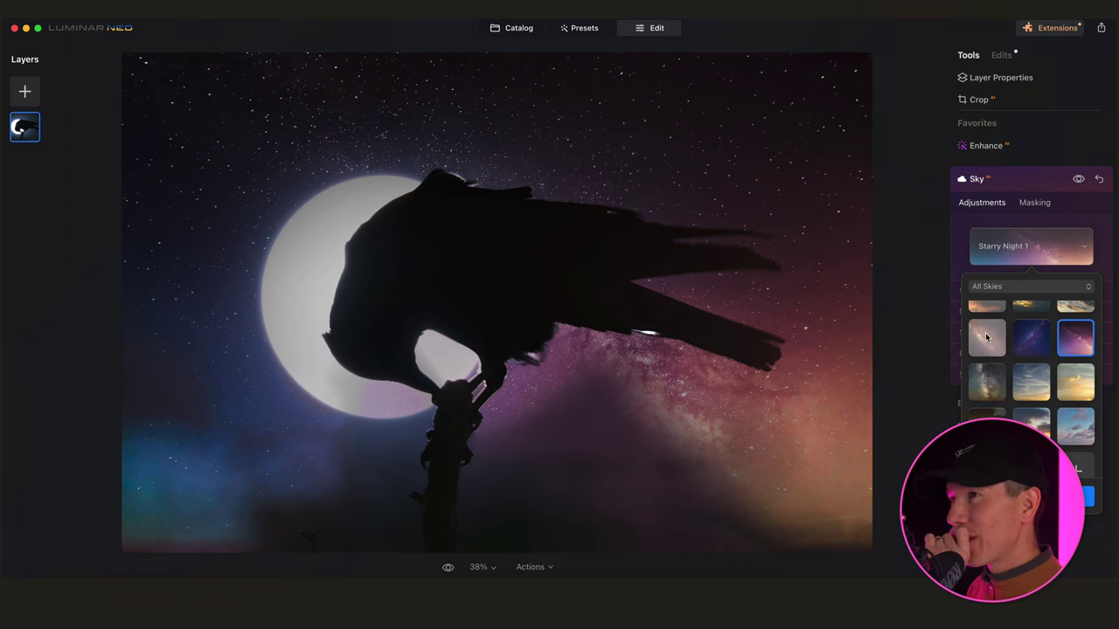
click(993, 386)
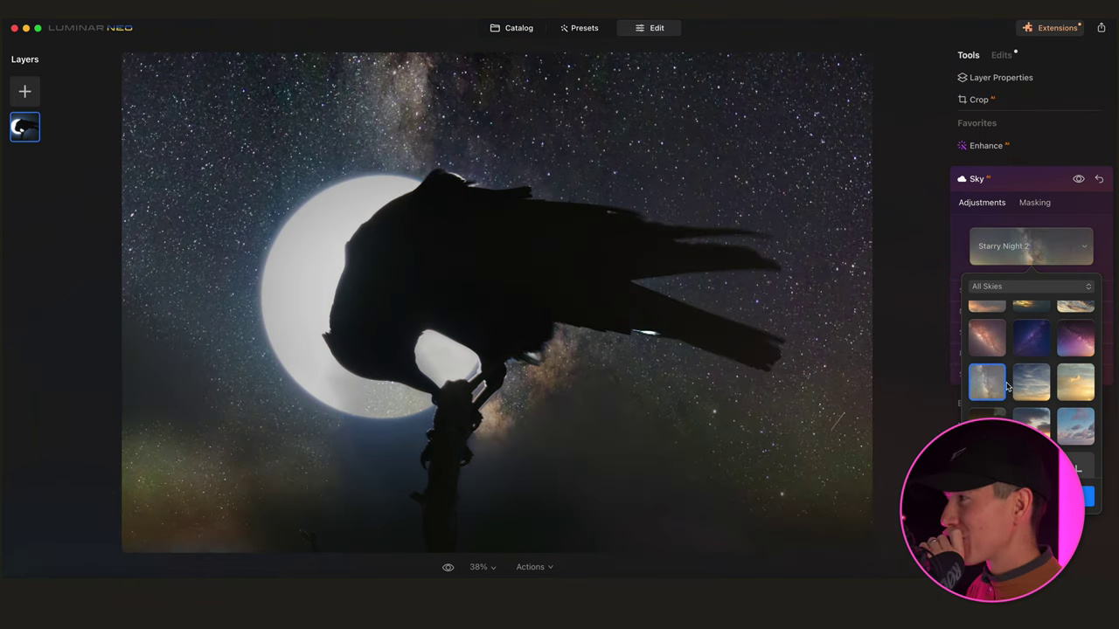
click(997, 338)
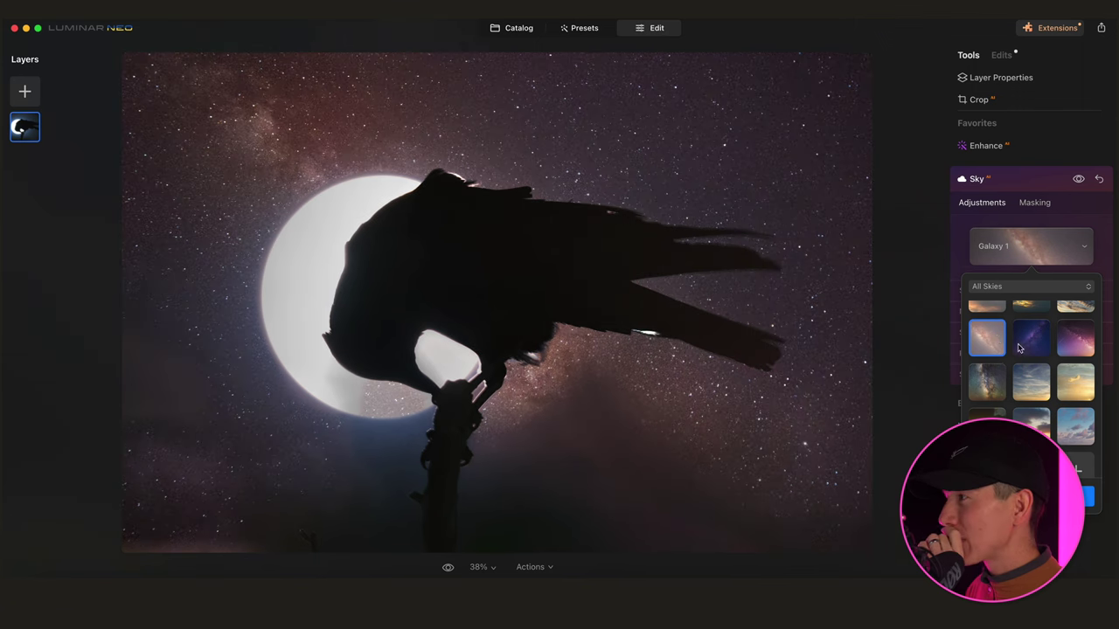
click(1071, 344)
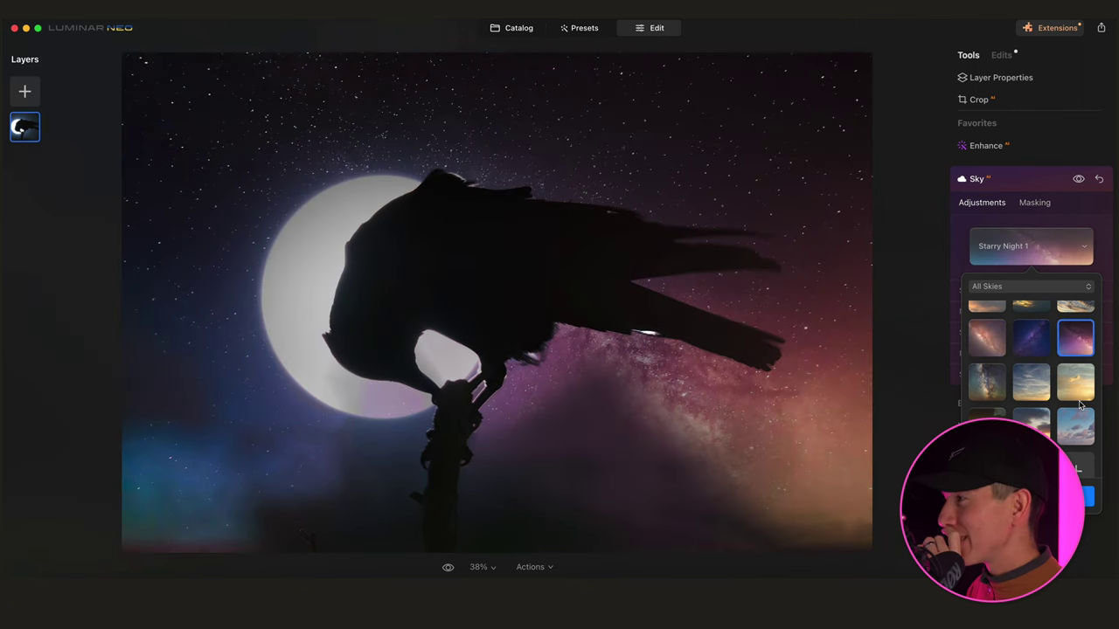
scroll(1080, 405, down, 1)
click(1031, 404)
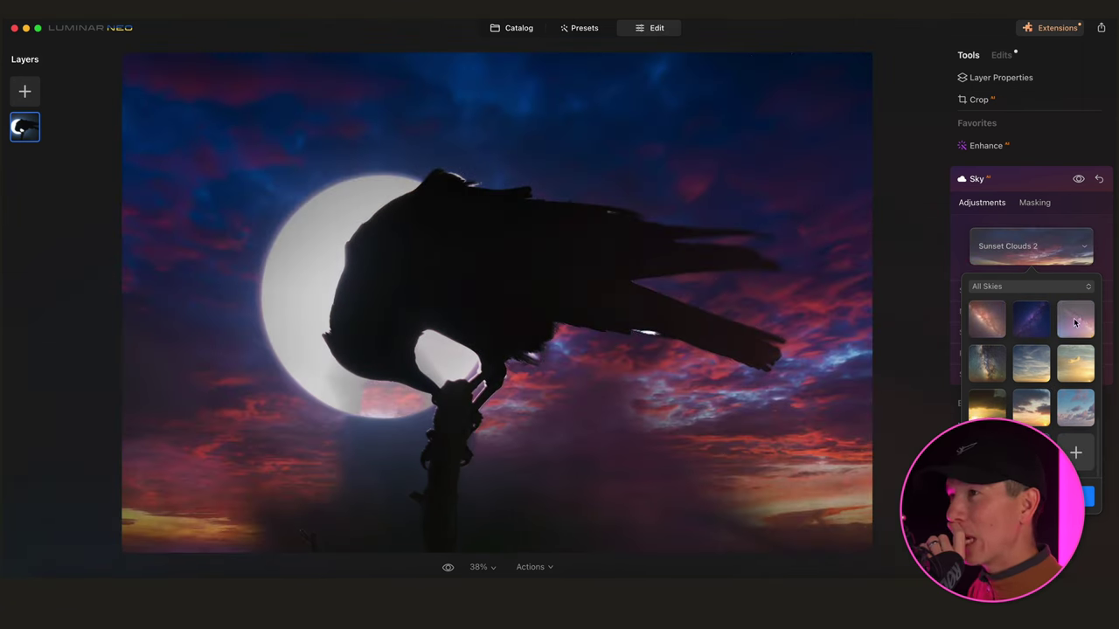
click(1078, 323)
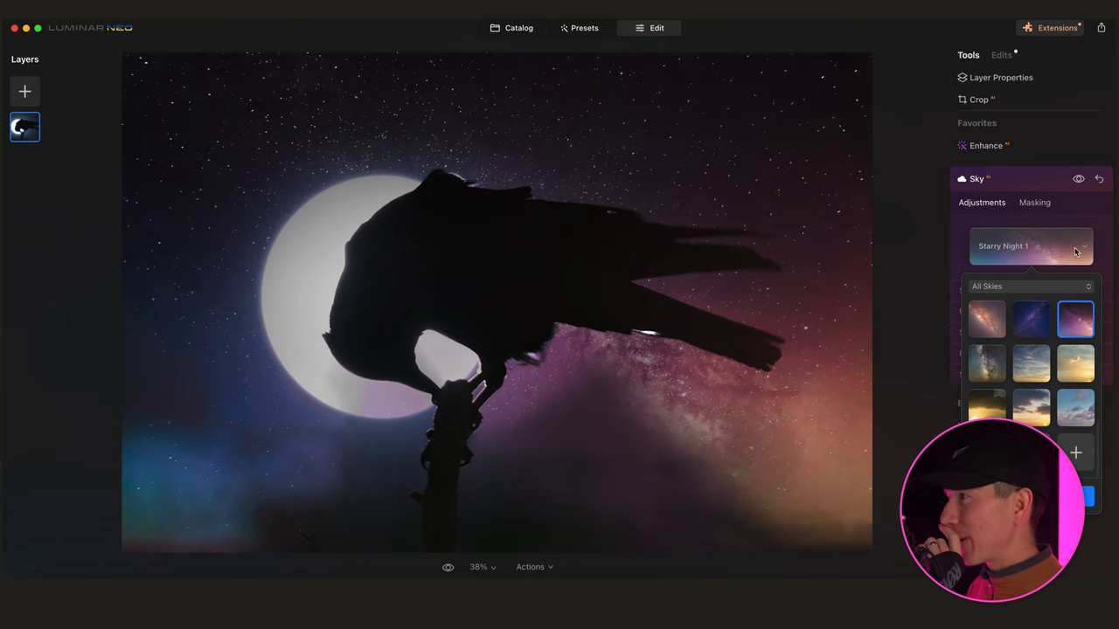
click(1112, 244)
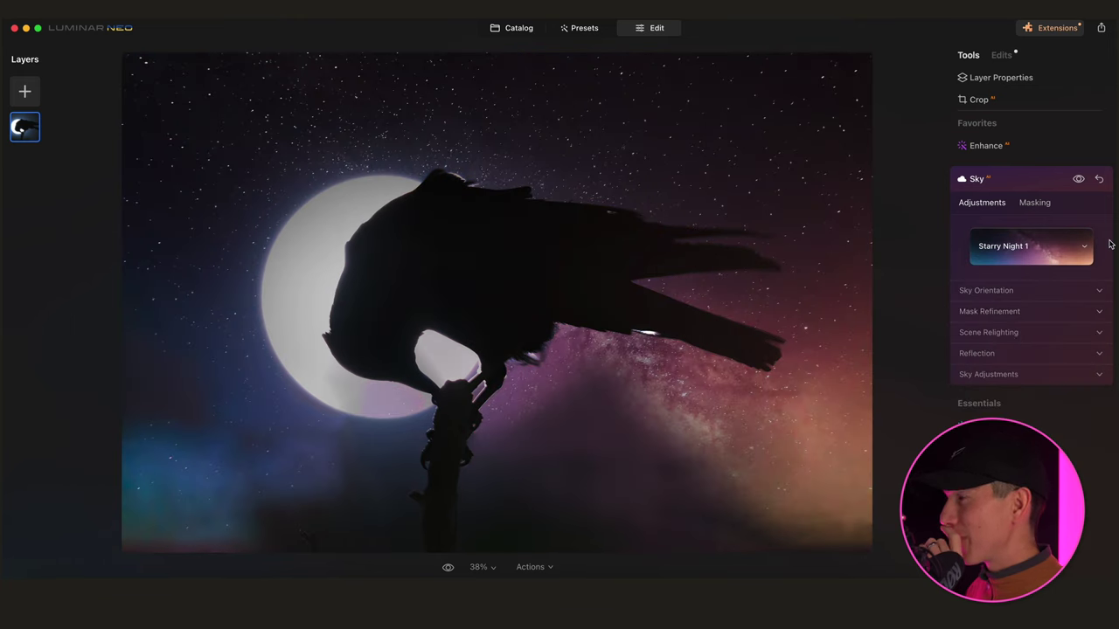
click(1005, 376)
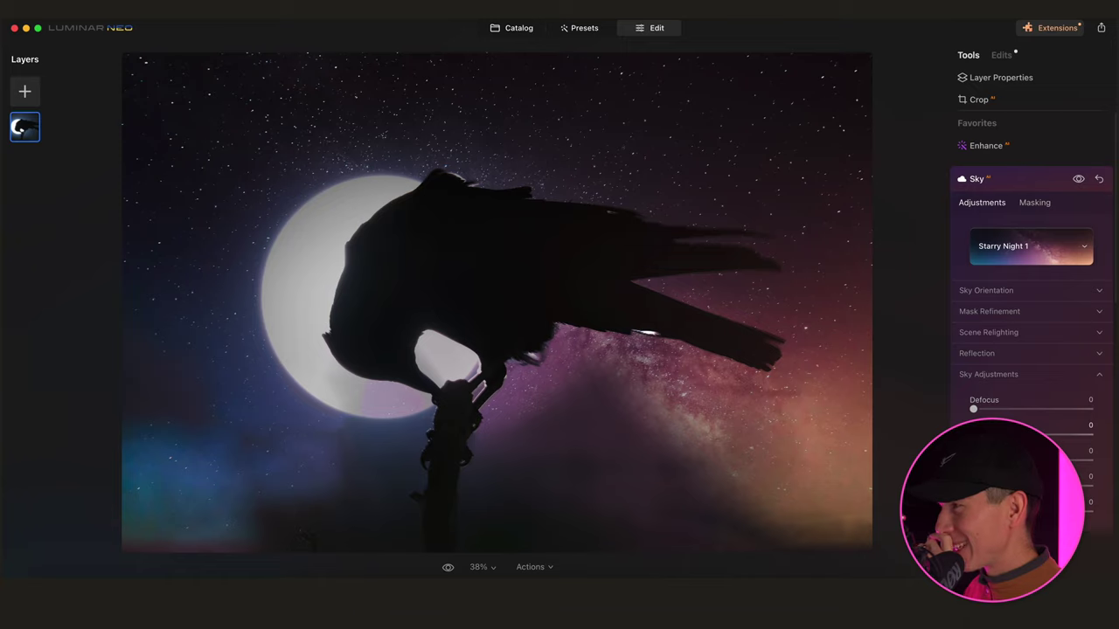
Blur the Starry Night 1 sky to Defocus 40
click(1003, 376)
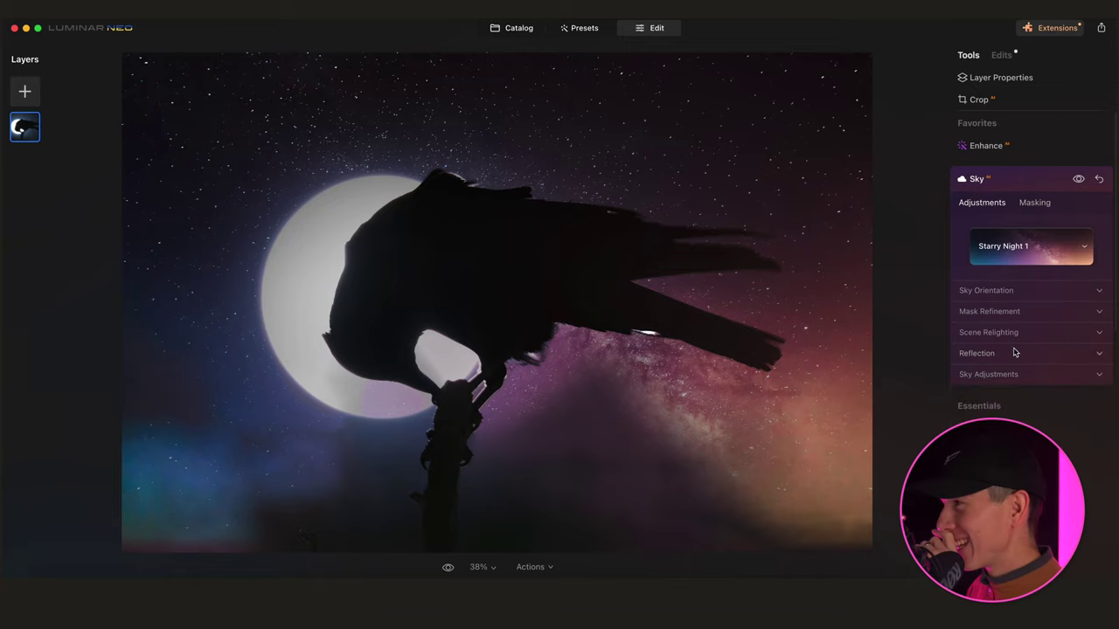
click(1014, 352)
click(1014, 352)
click(1024, 373)
drag(972, 409, 1015, 412)
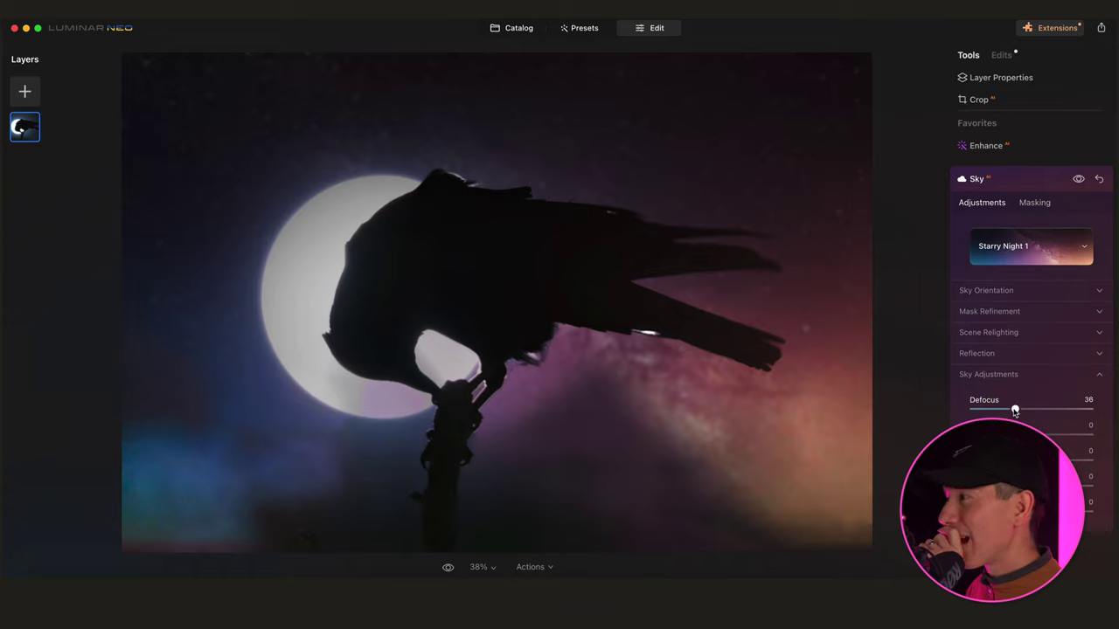
drag(1015, 411, 1021, 413)
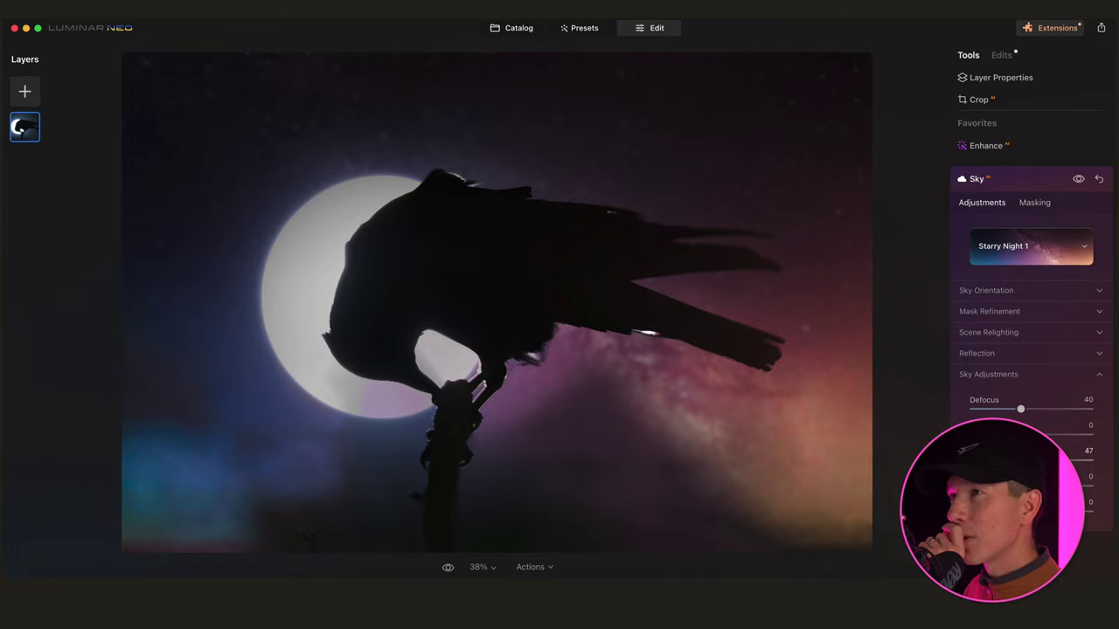
Raise the lower sky sliders, one to 100, to brighten the sky's glow
drag(1026, 460, 1035, 460)
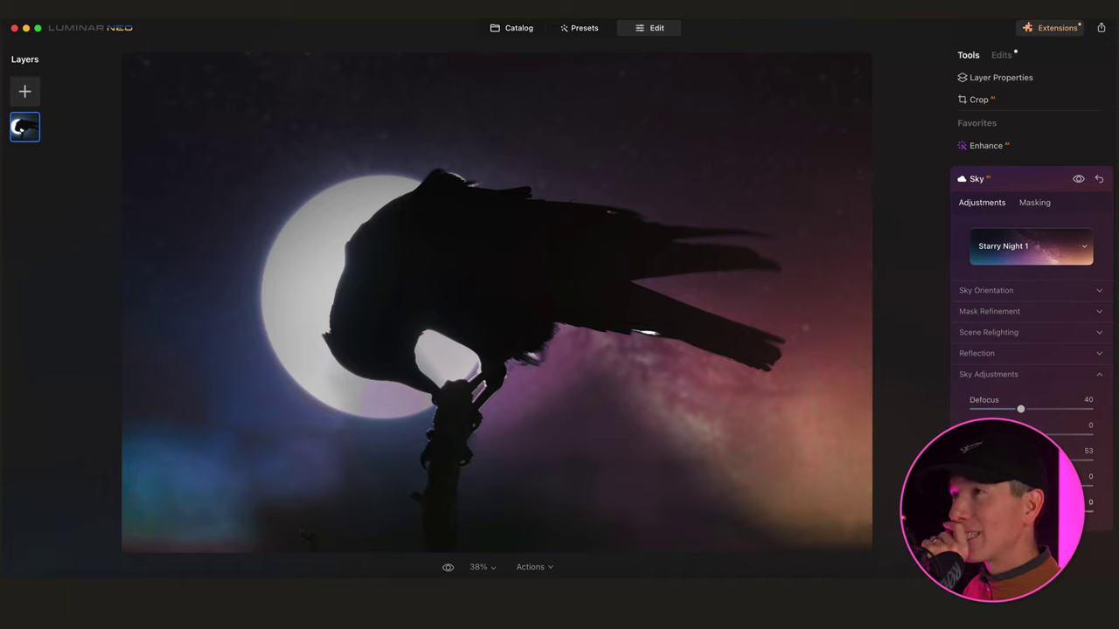
drag(1060, 511, 1095, 519)
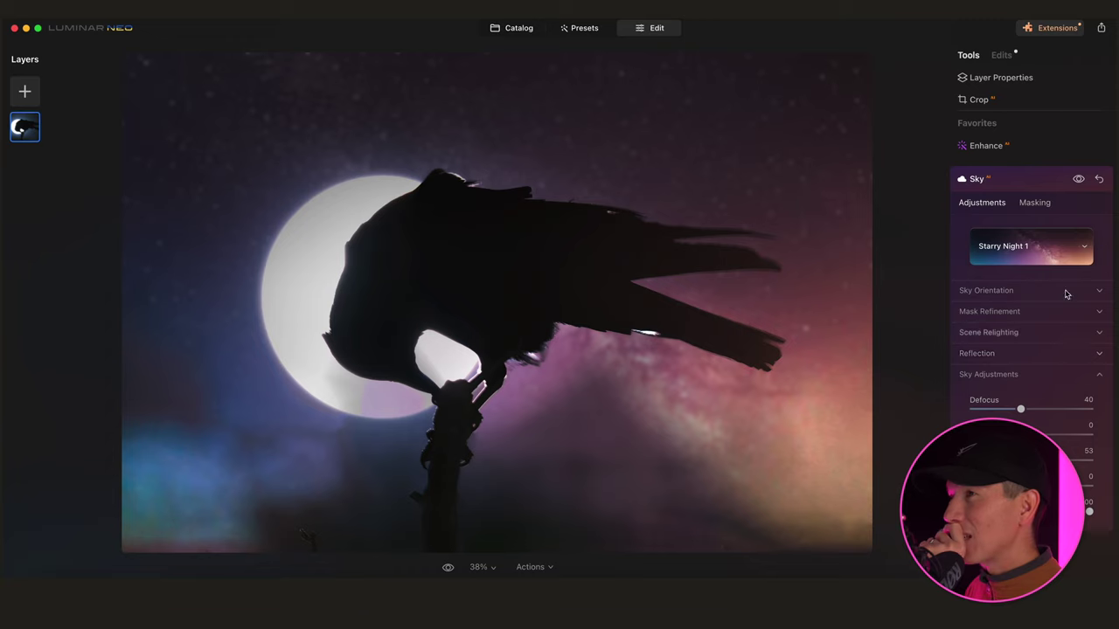
click(1010, 295)
scroll(1010, 297, down, 2)
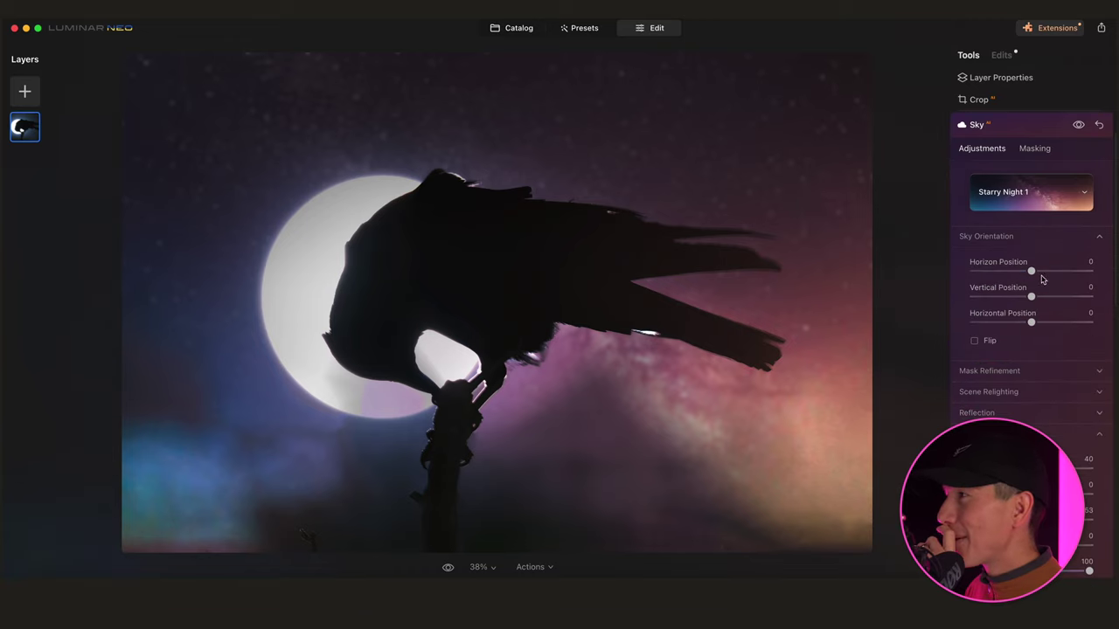
click(966, 234)
click(964, 119)
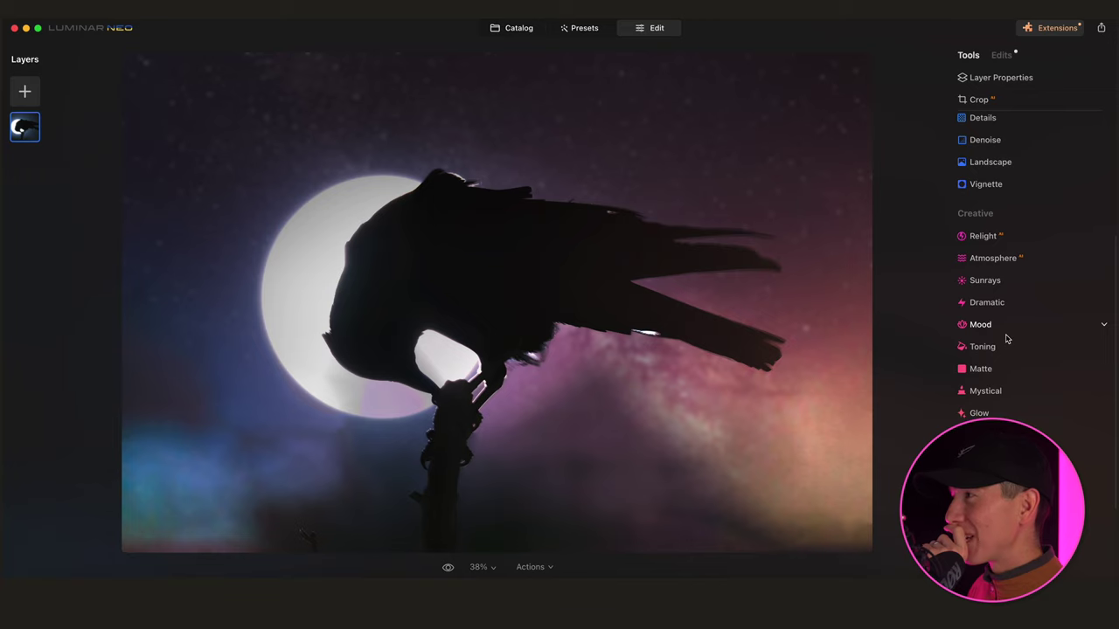
Apply Atmosphere in Fog mode at Amount 99, Depth 27, with Lightness kept at 100
click(993, 258)
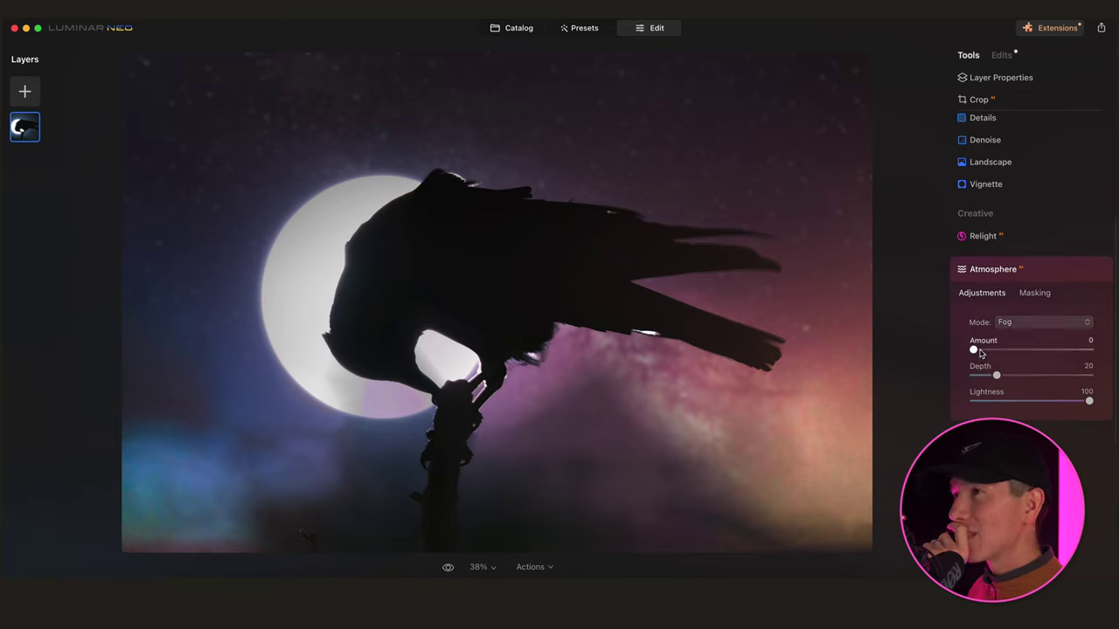
drag(973, 350, 1099, 358)
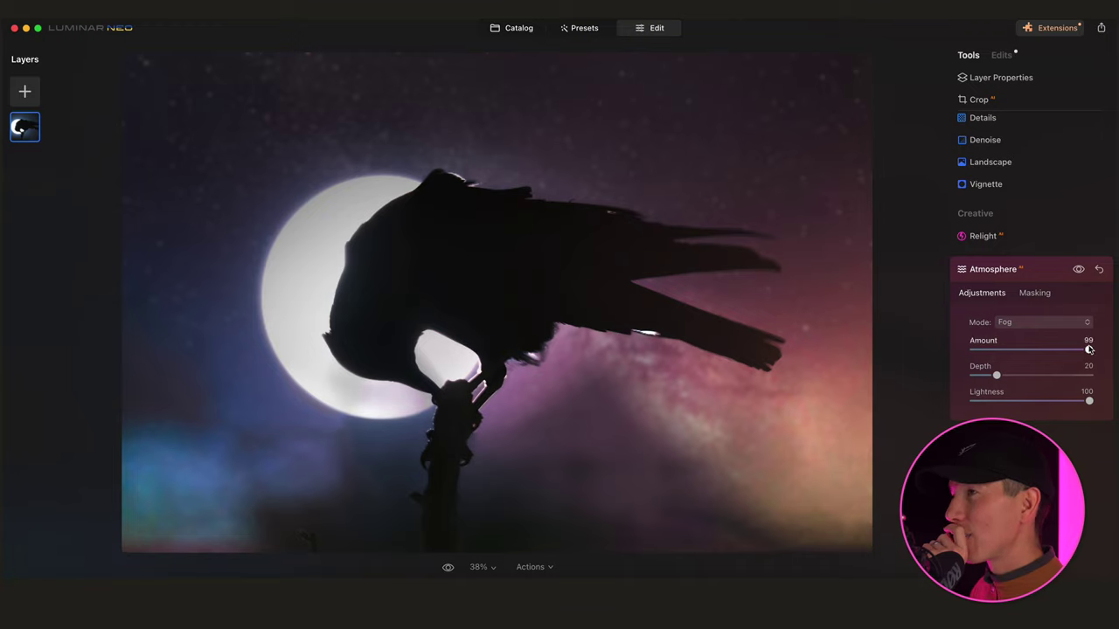
drag(999, 376, 1022, 376)
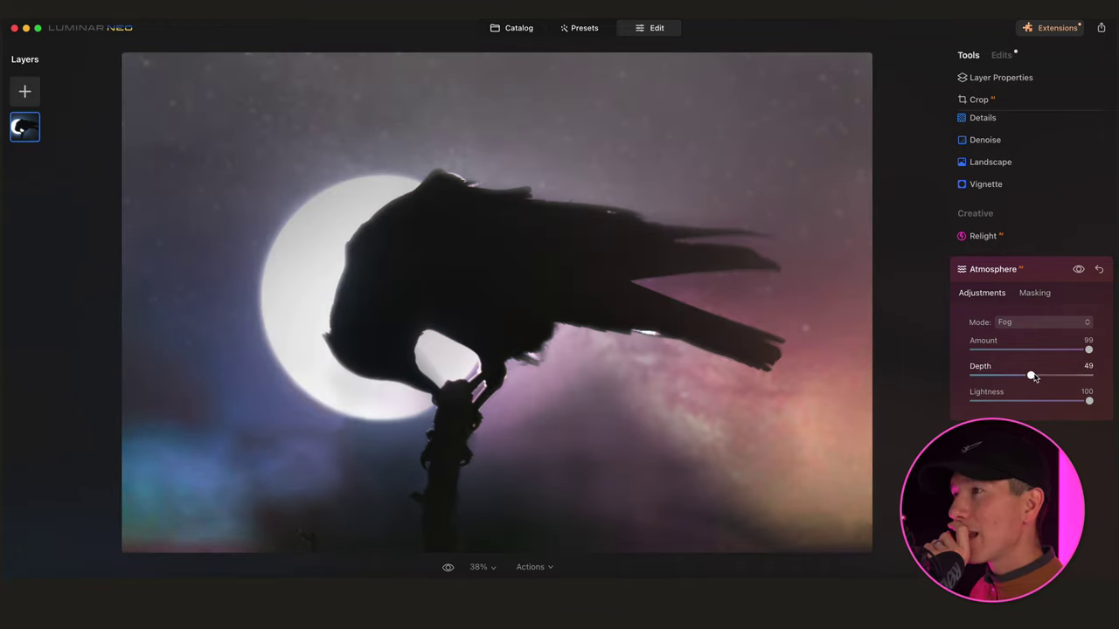
drag(1020, 376, 1010, 377)
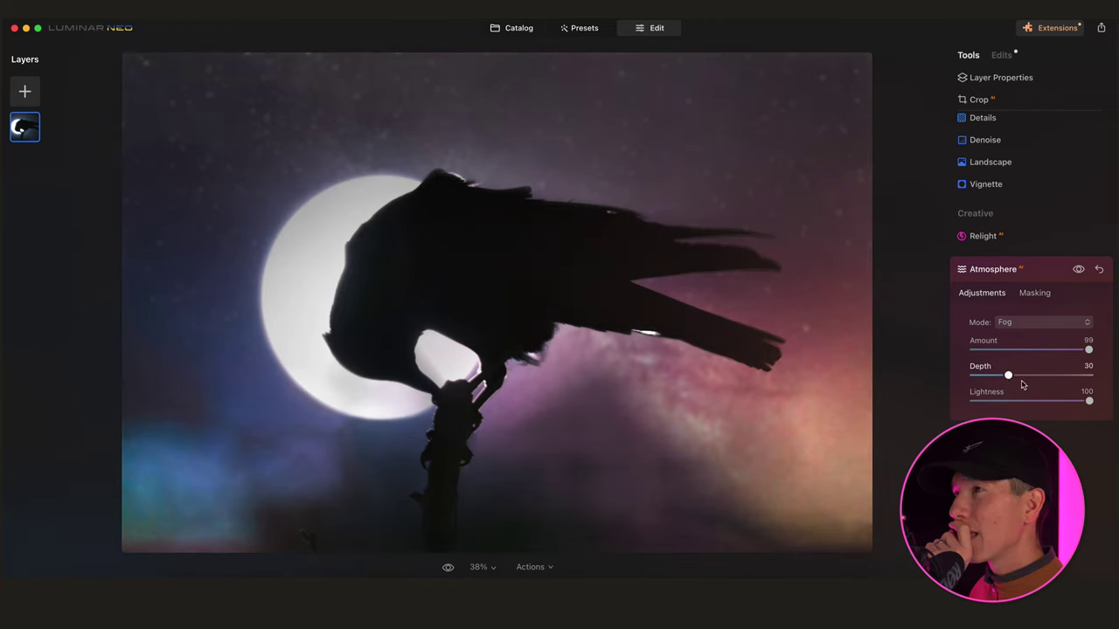
mouse_move(1089, 400)
mouse_down()
mouse_move(1039, 399)
mouse_move(1105, 405)
mouse_move(989, 399)
mouse_move(1092, 400)
mouse_up()
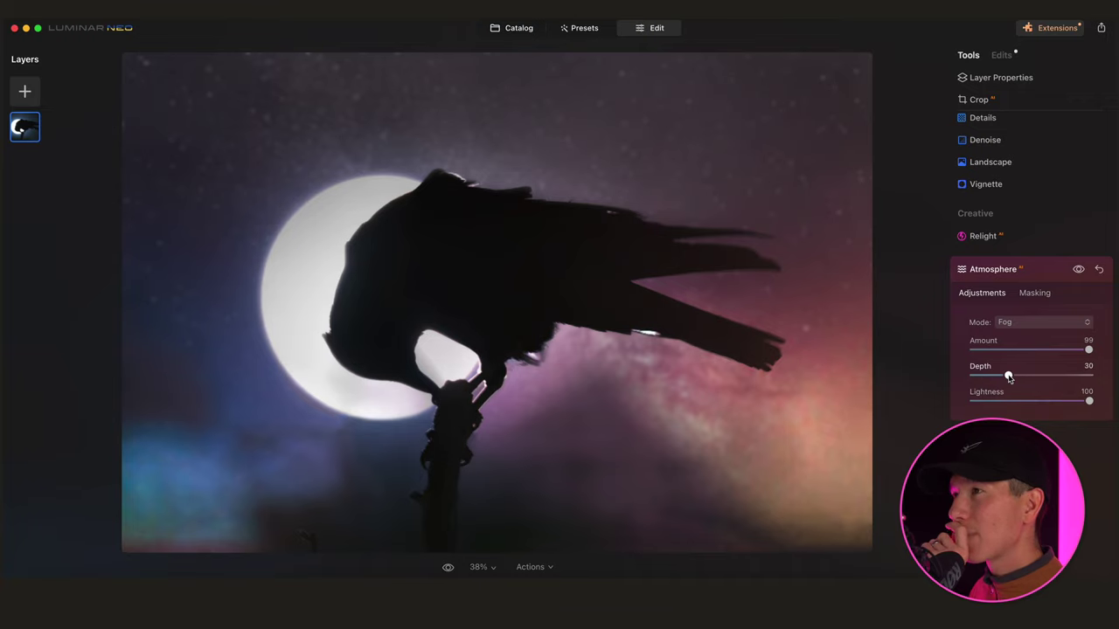
mouse_move(1009, 377)
mouse_down()
mouse_move(994, 378)
mouse_move(1006, 378)
mouse_up()
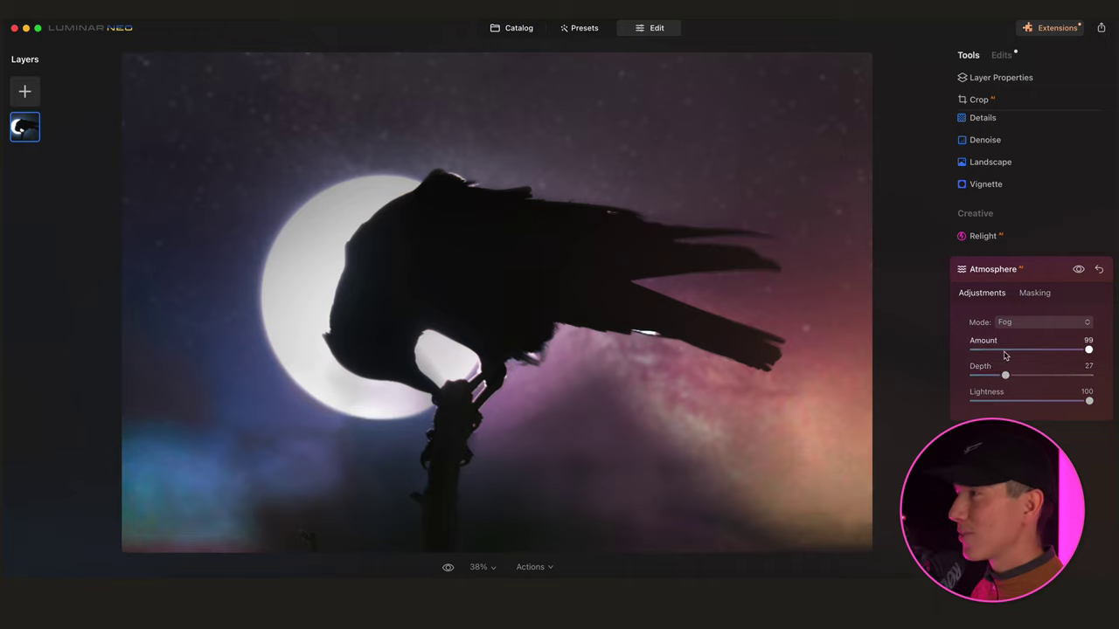
click(1025, 276)
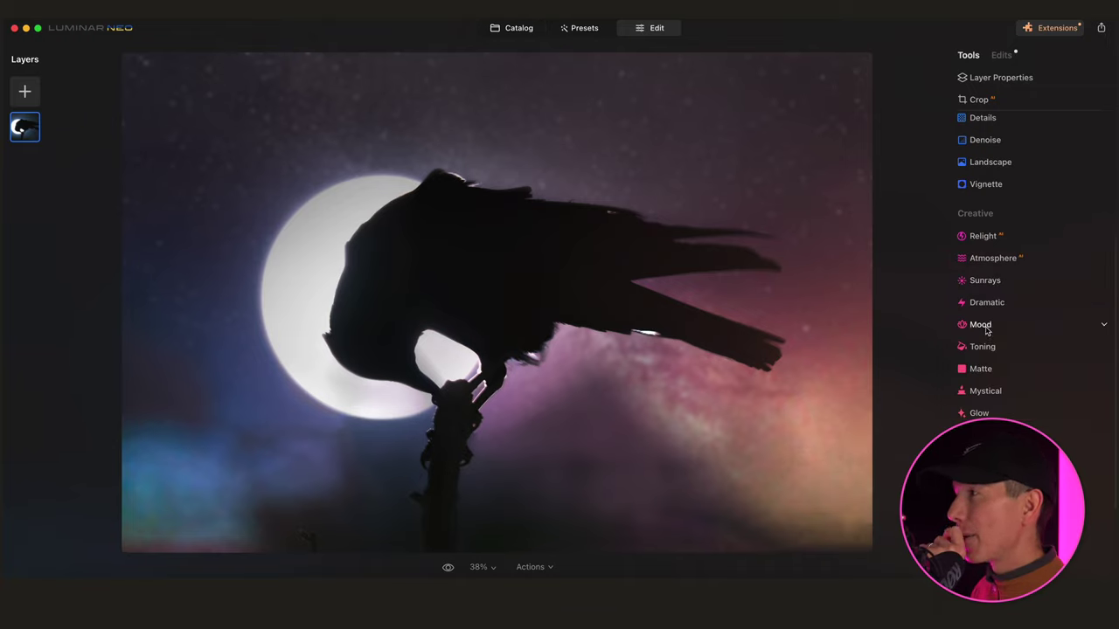
click(994, 256)
scroll(1005, 257, up, 5)
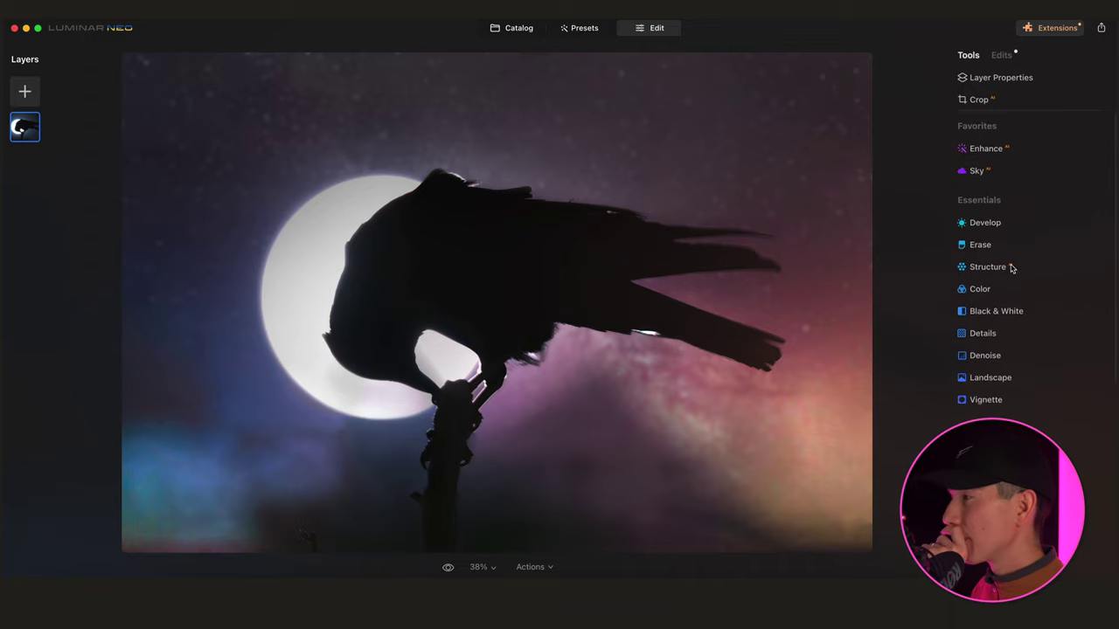
scroll(1009, 267, down, 8)
scroll(1011, 268, up, 6)
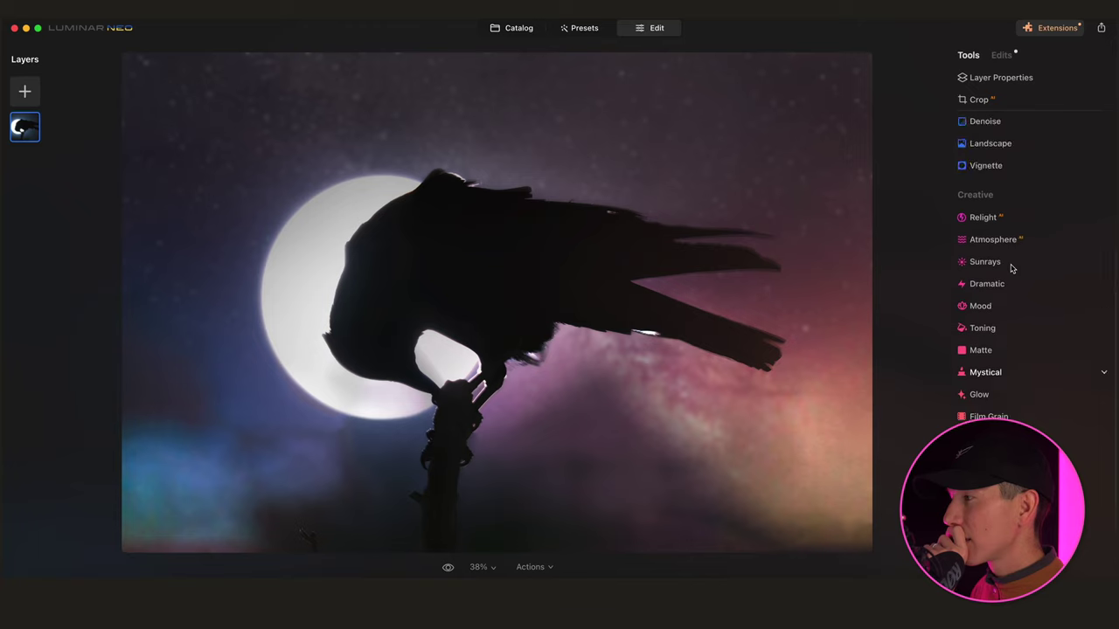
scroll(1011, 269, down, 5)
scroll(1011, 268, up, 6)
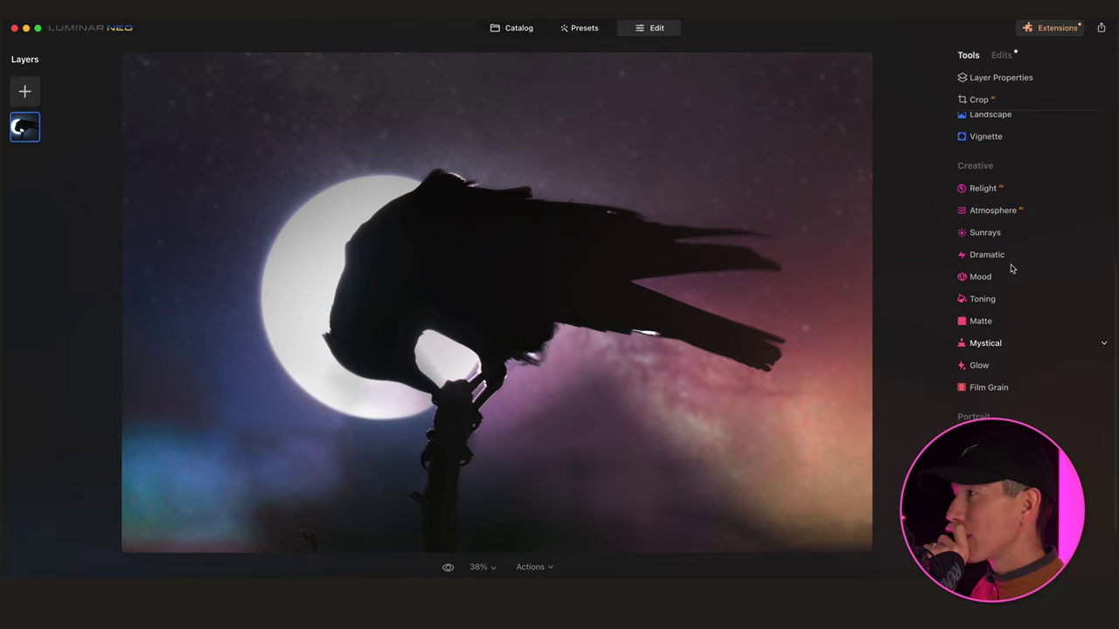
scroll(1011, 268, up, 2)
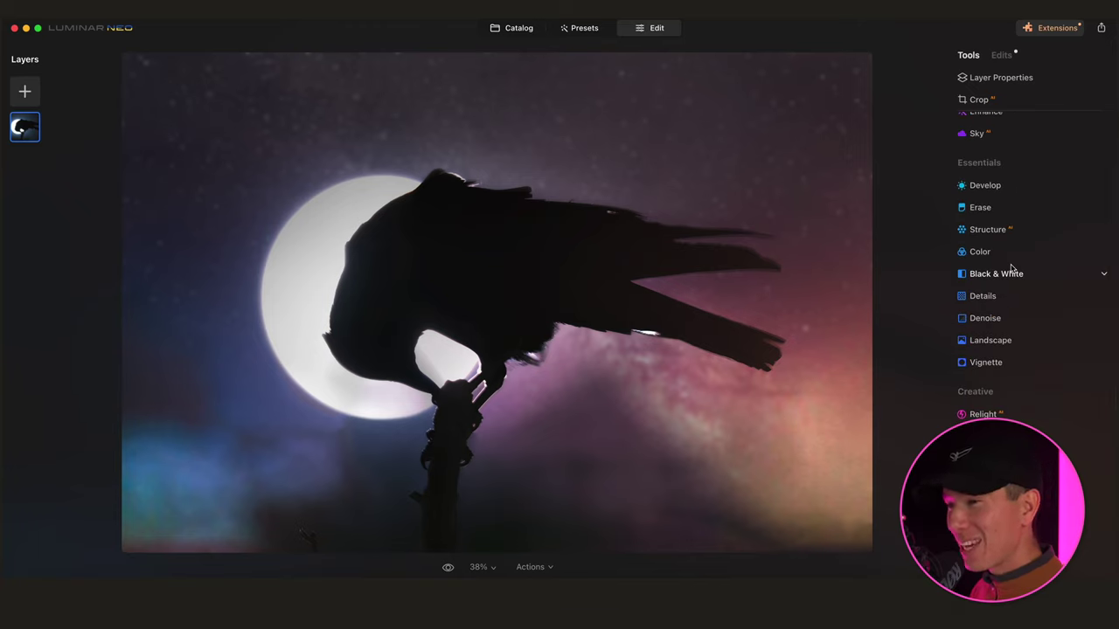